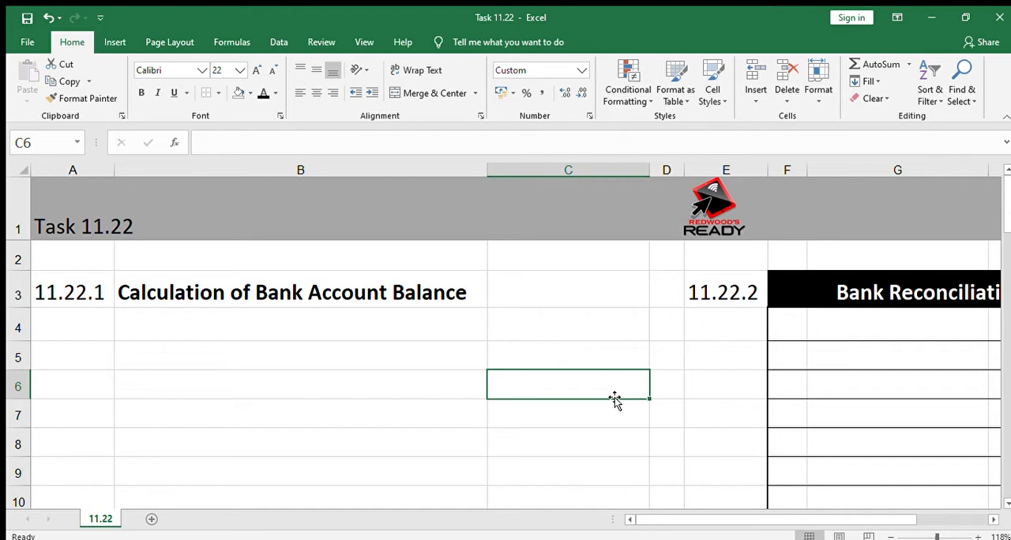
Enter the label "Balance b/d" in B4, under the Calculation of Bank Account Balance heading.
key("Up")
key("Up")
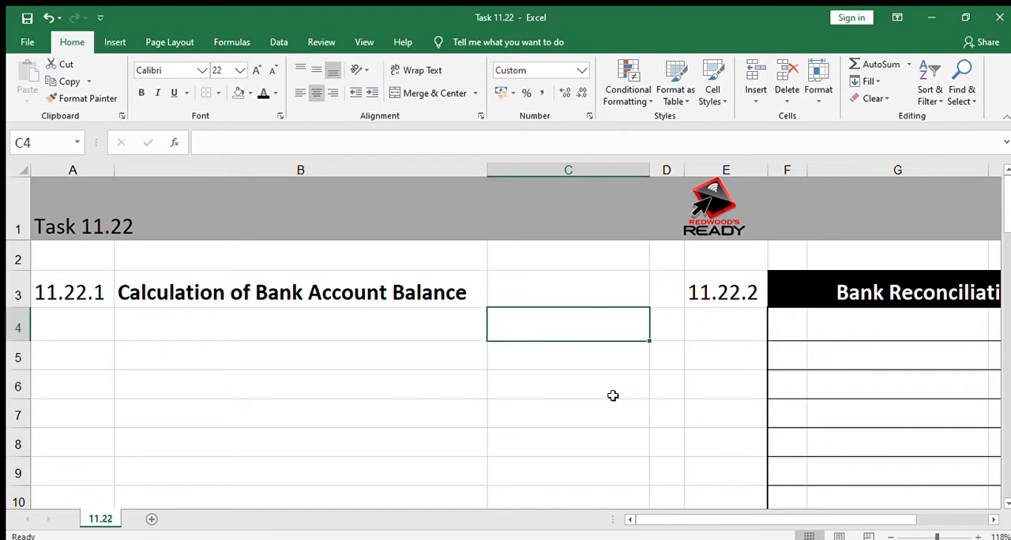
key("Left")
type("B")
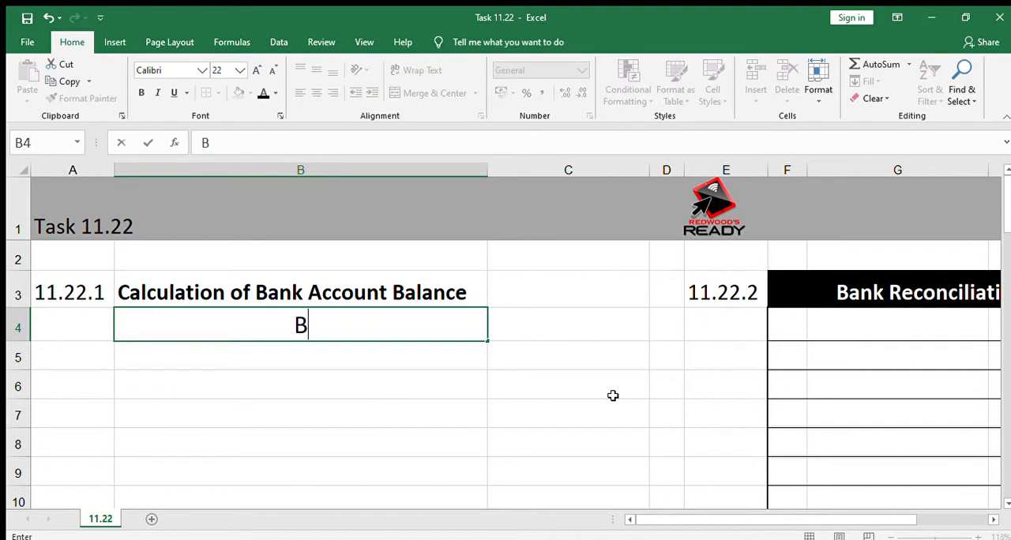
type("alan")
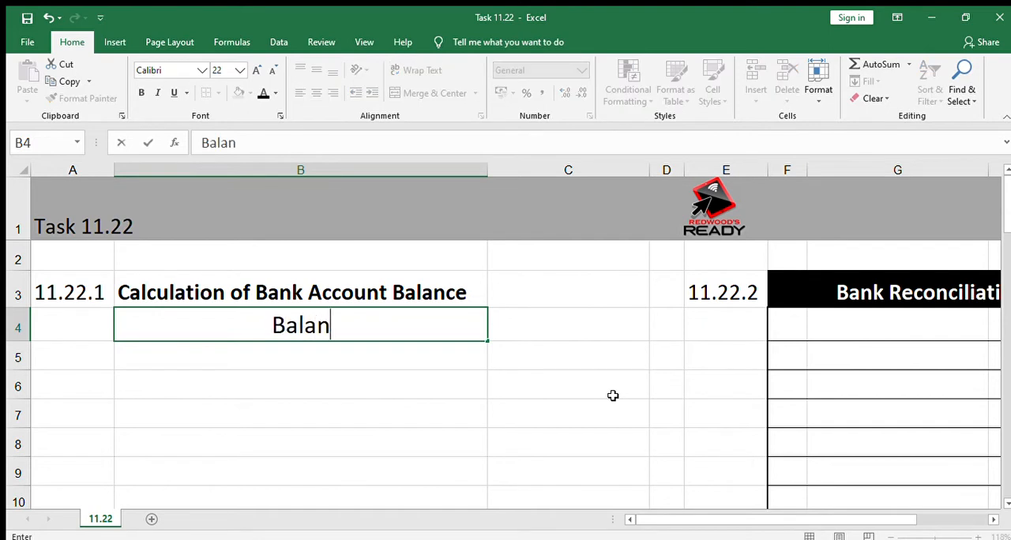
type("ce b/d")
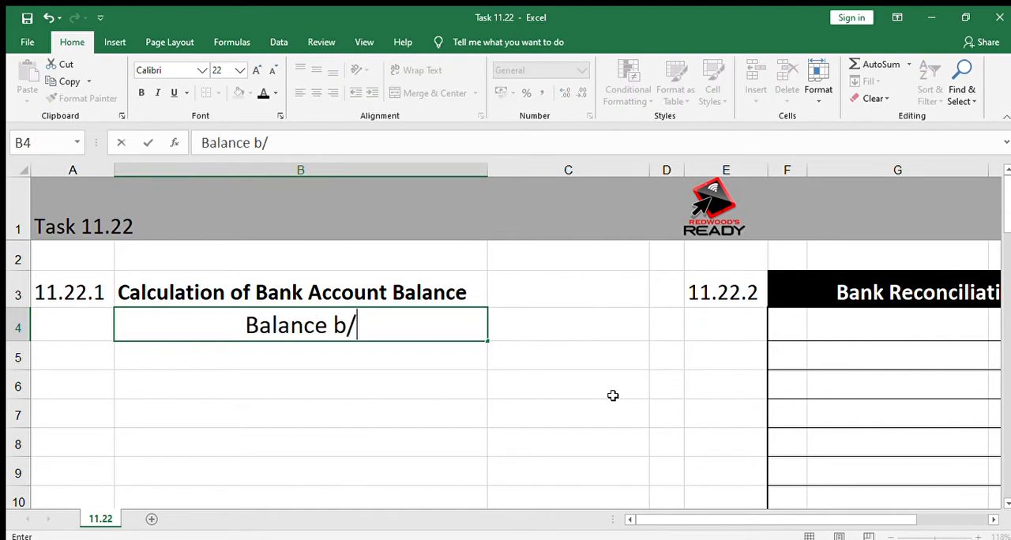
key("Return")
Left-align the column B cells from the Balance b/d label in B4 downward.
key("Up")
key("shift+Down")
key("shift+Down")
key("shift+Down")
key("shift+Down")
key("shift+Down")
key("shift+Down")
key("shift+Down")
key("shift+Down")
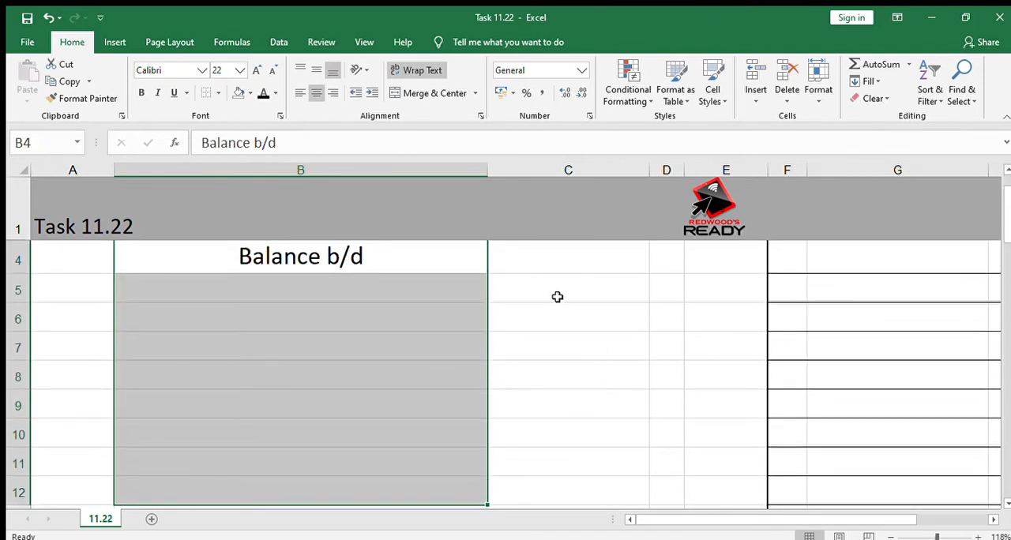
left_click(301, 94)
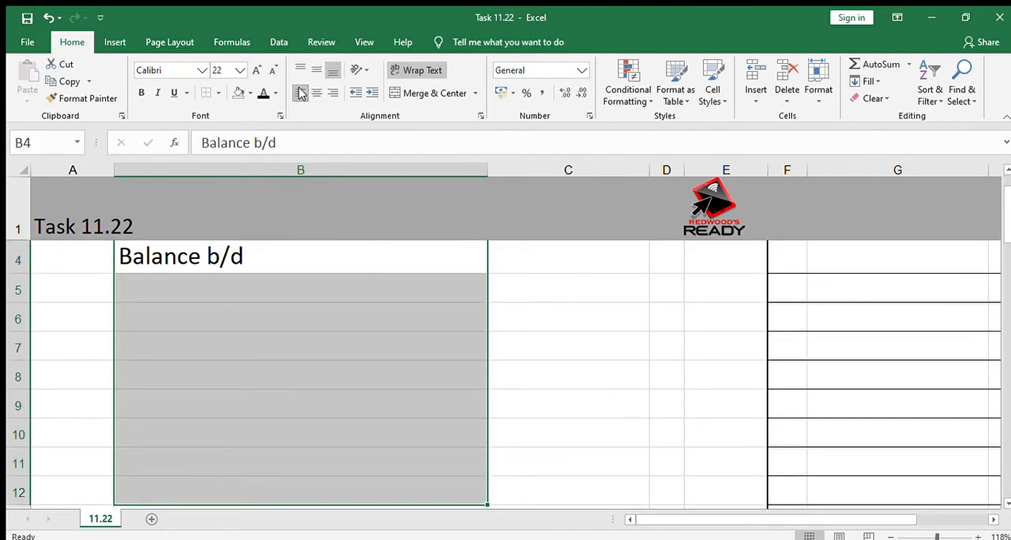
Enter -21500 in C4 as the Balance b/d amount.
key("Up")
key("Up")
key("Down")
key("Down")
key("Right")
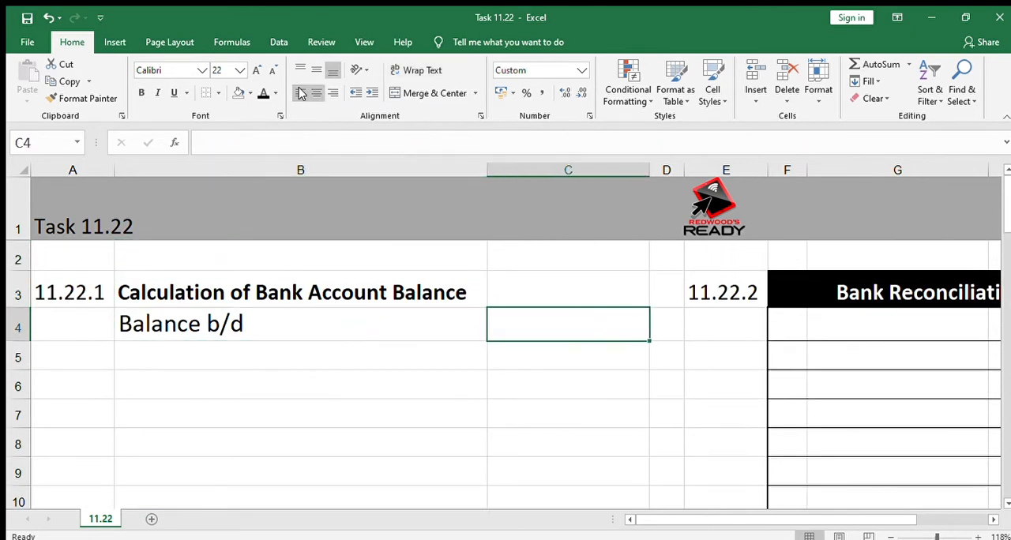
type("-")
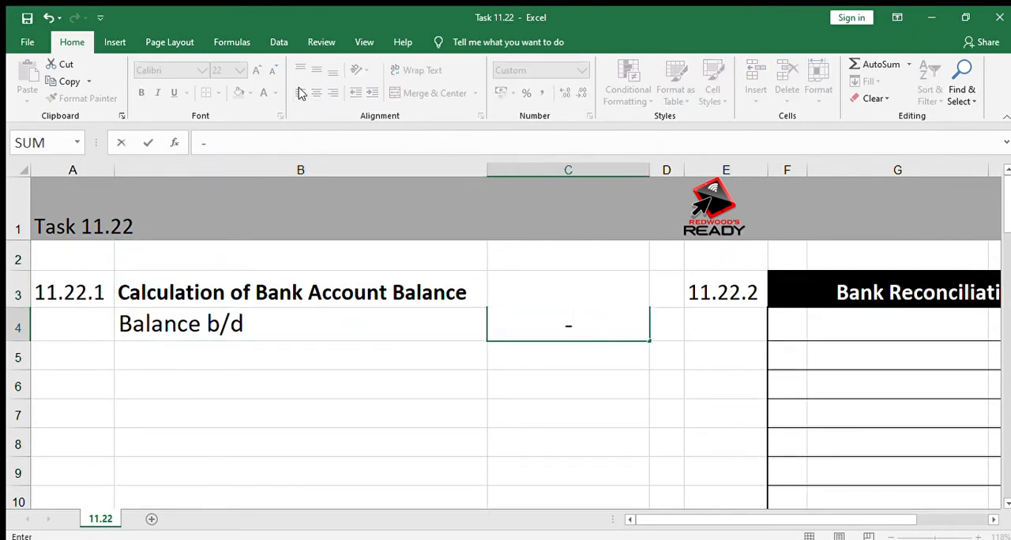
type("21500")
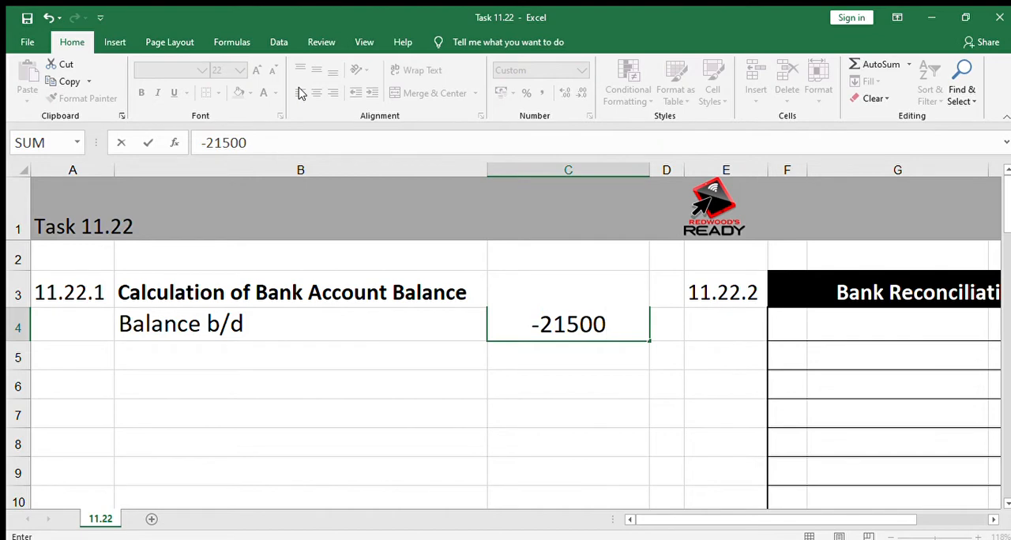
key("Return")
key("Return")
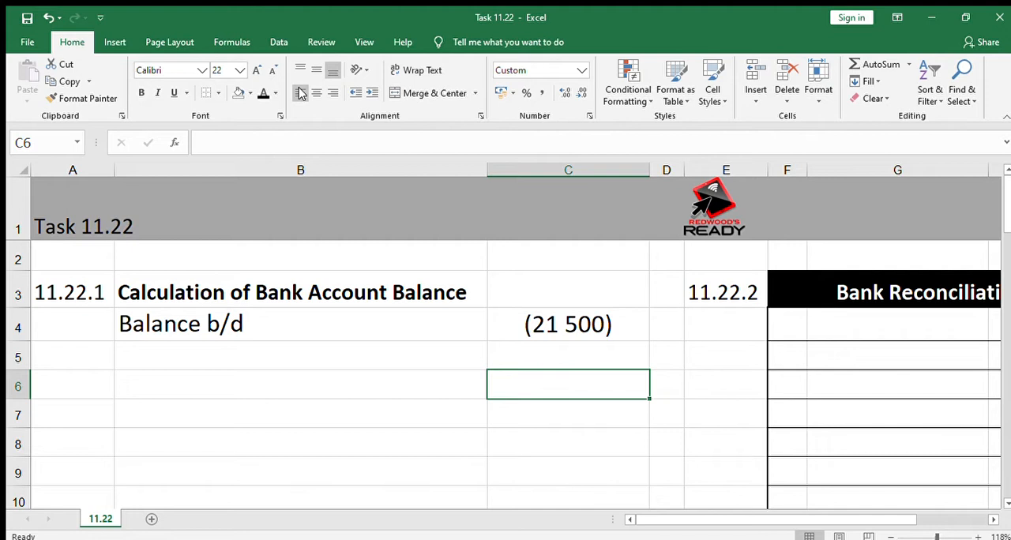
Add the labels "CRJ" in B5 and "CPJ" in B6 below Balance b/d.
key("Up")
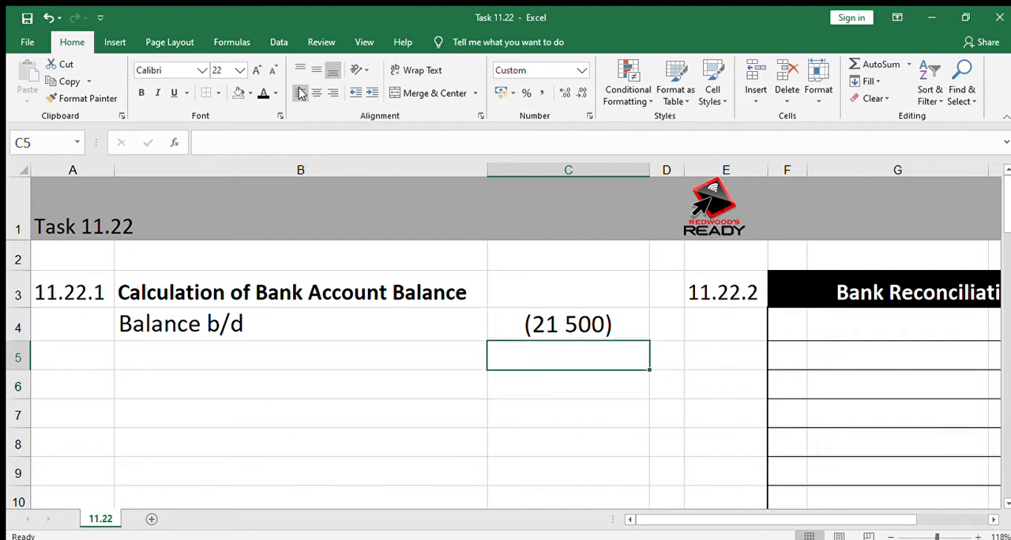
key("Left")
key("Left")
key("Right")
key("F2")
type("CRJ")
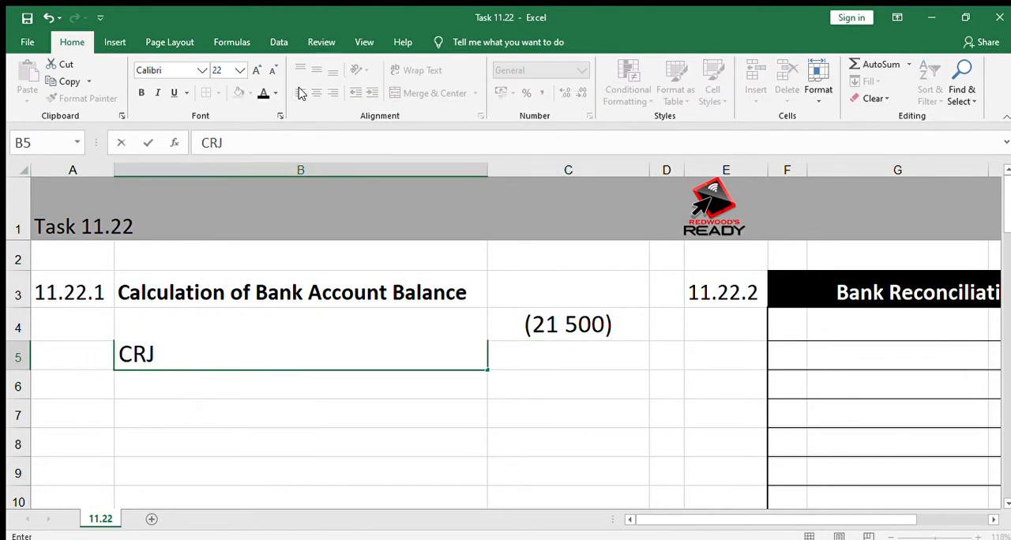
key("Return")
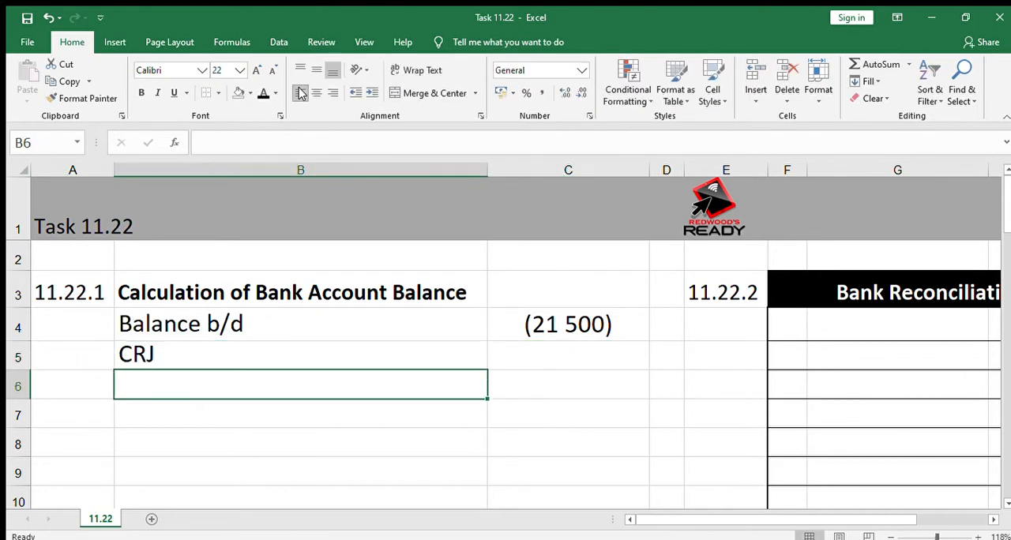
type("CPJ")
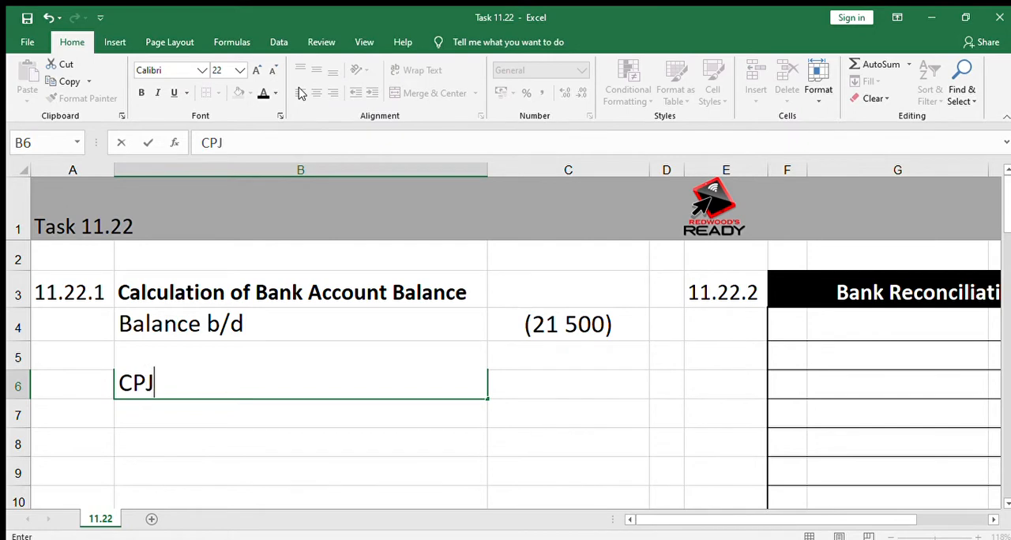
key("Tab")
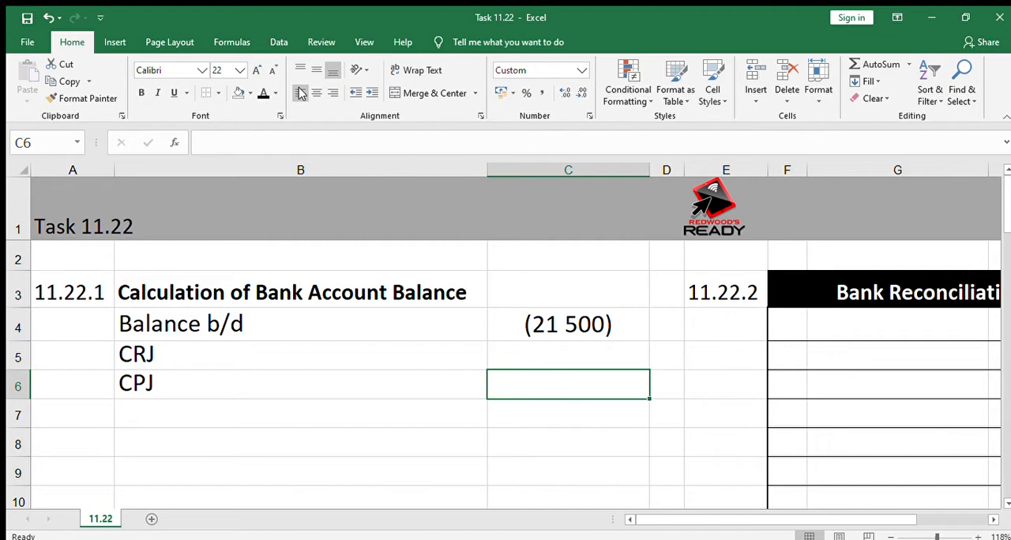
Enter the amounts 310260 for CRJ in C5 and -254290 for CPJ in C6.
key("Up")
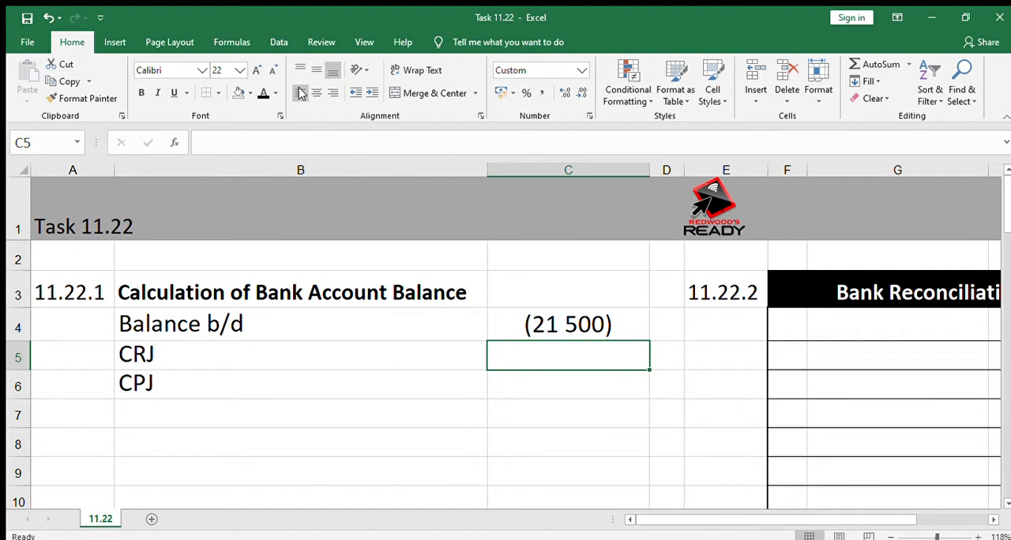
type("310260")
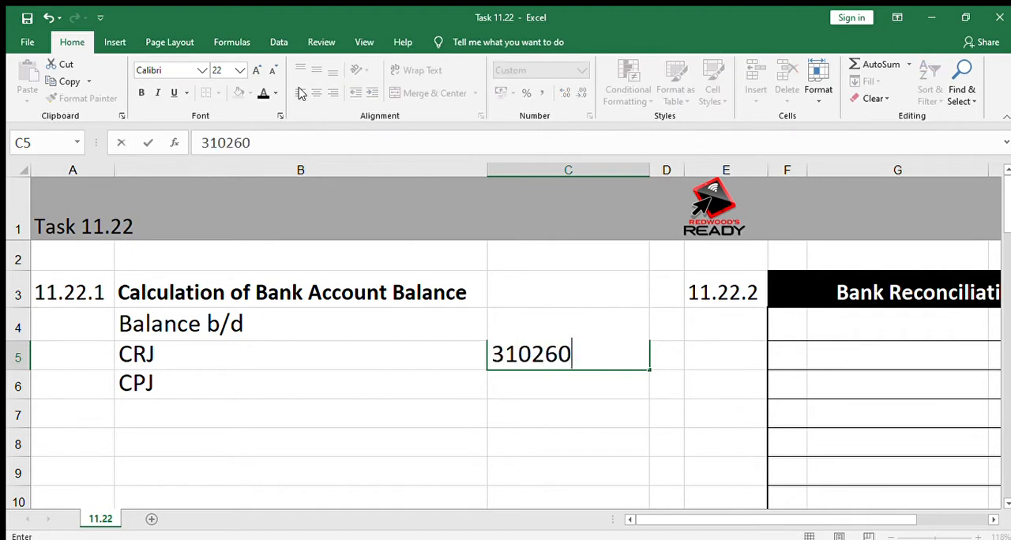
key("Return")
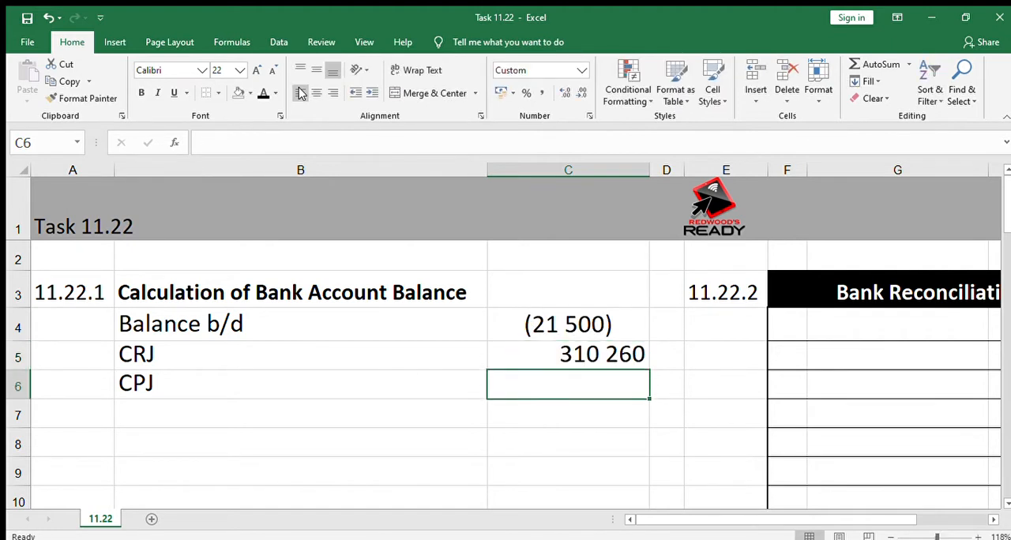
type("-254290")
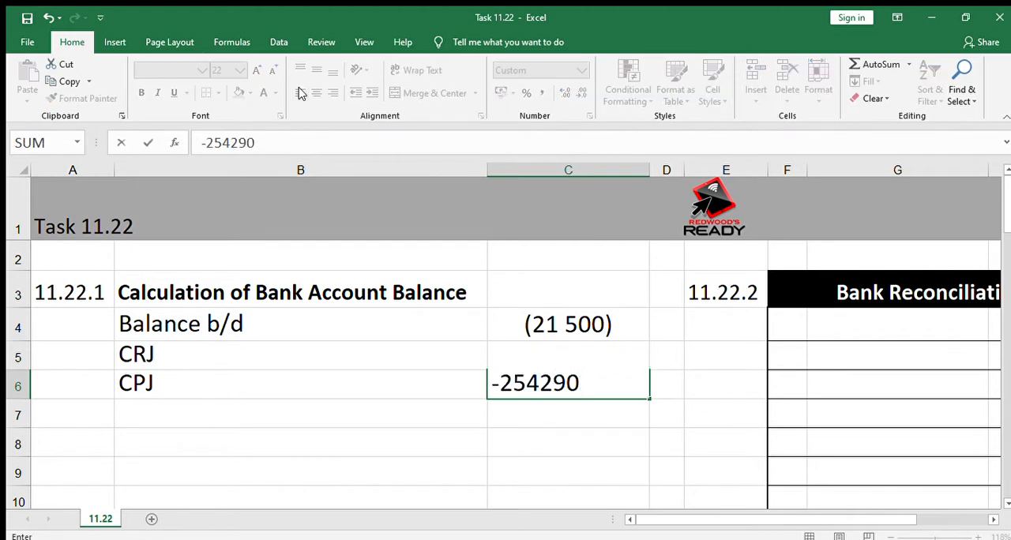
key("Return")
Right-align the Balance b/d amount in C4.
key("Up")
key("Up")
key("Up")
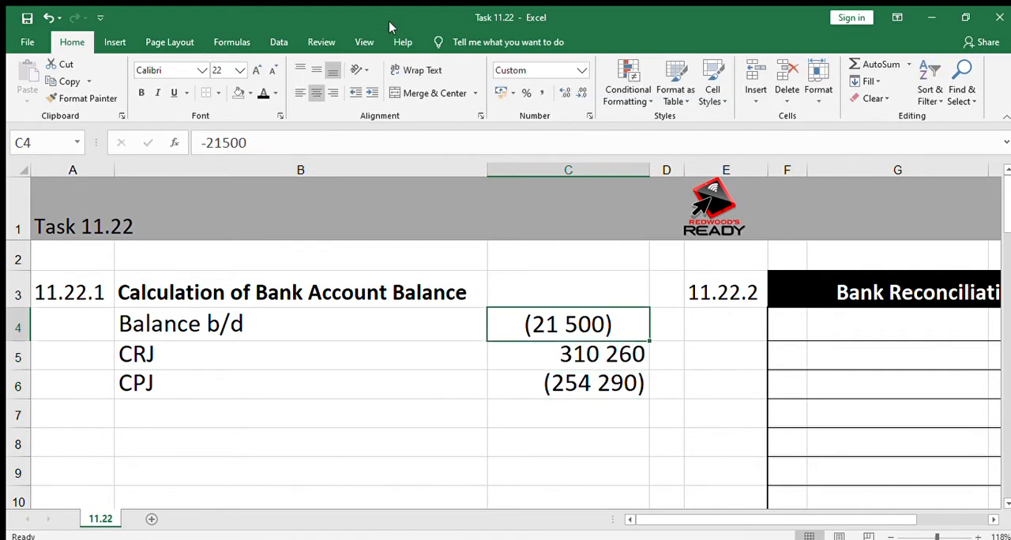
left_click(334, 89)
key("Down")
key("Down")
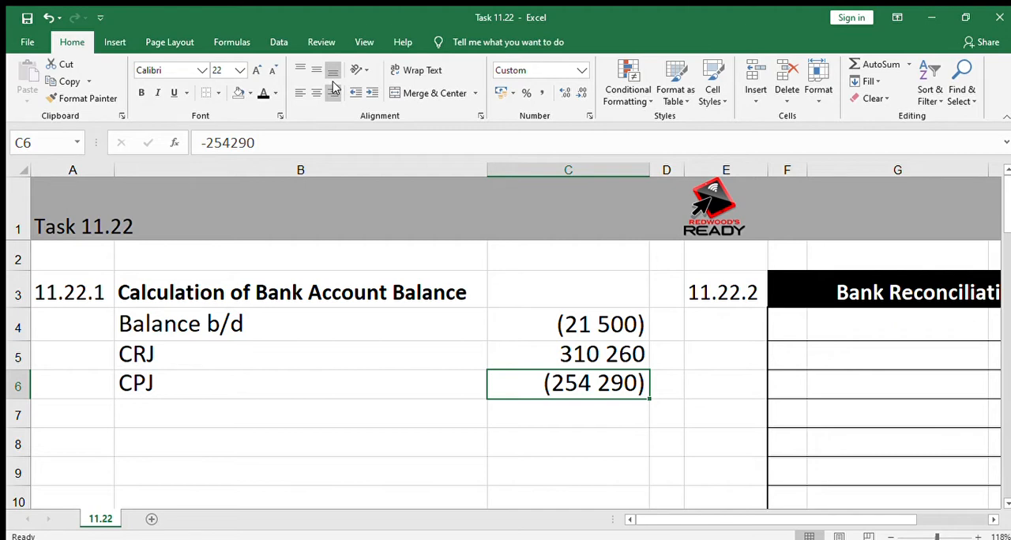
Enter "Balance per bank statement" in G5 as the first line of the Bank Reconciliation Statement.
key("Right")
key("Right")
key("Right")
key("Right")
key("Right")
key("Right")
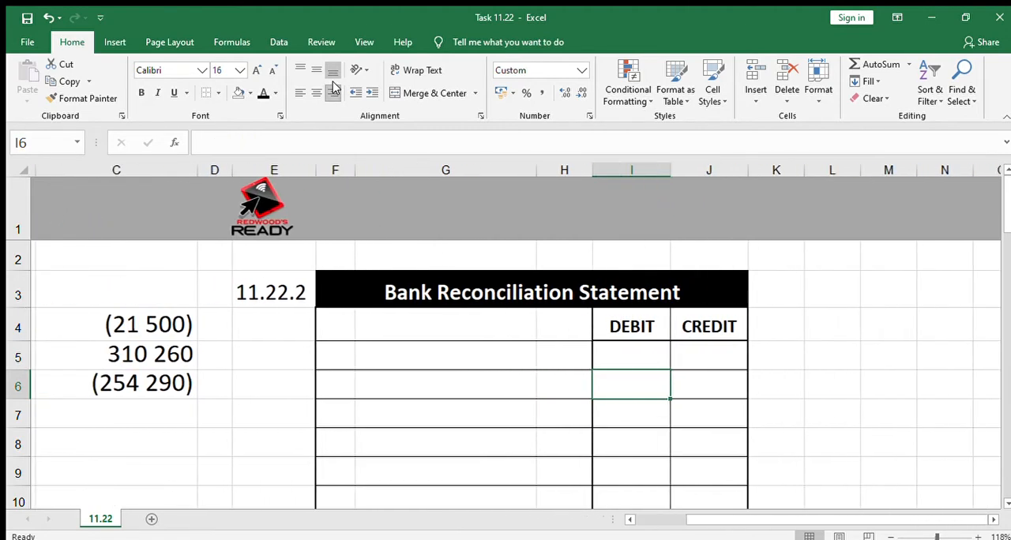
key("Up")
key("Left")
key("Left")
type("Ba")
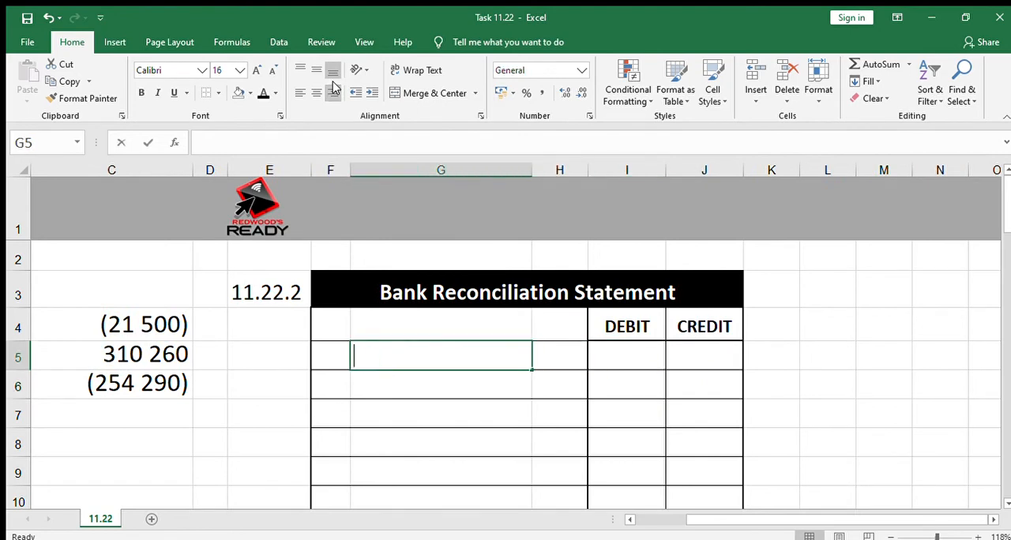
type("lance ")
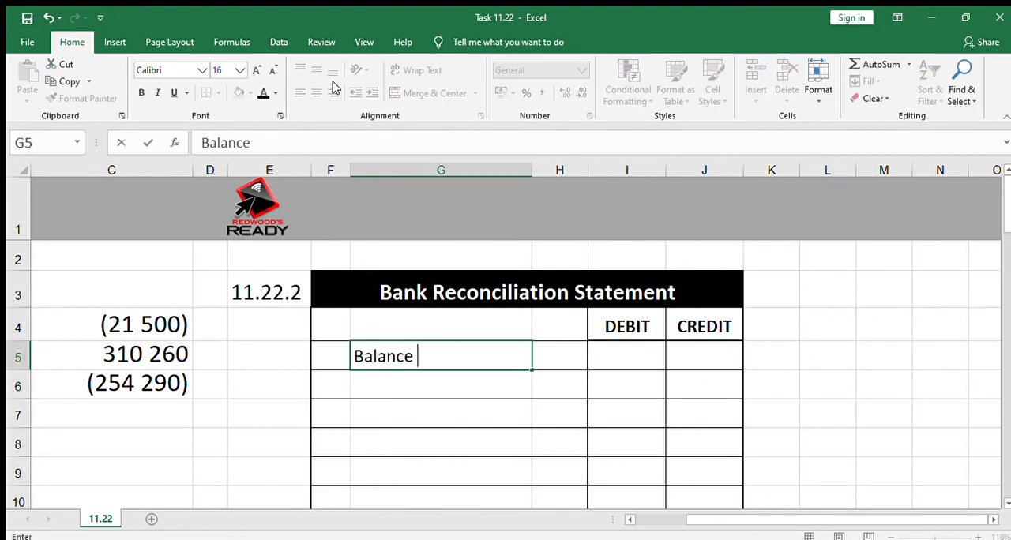
type("per ban")
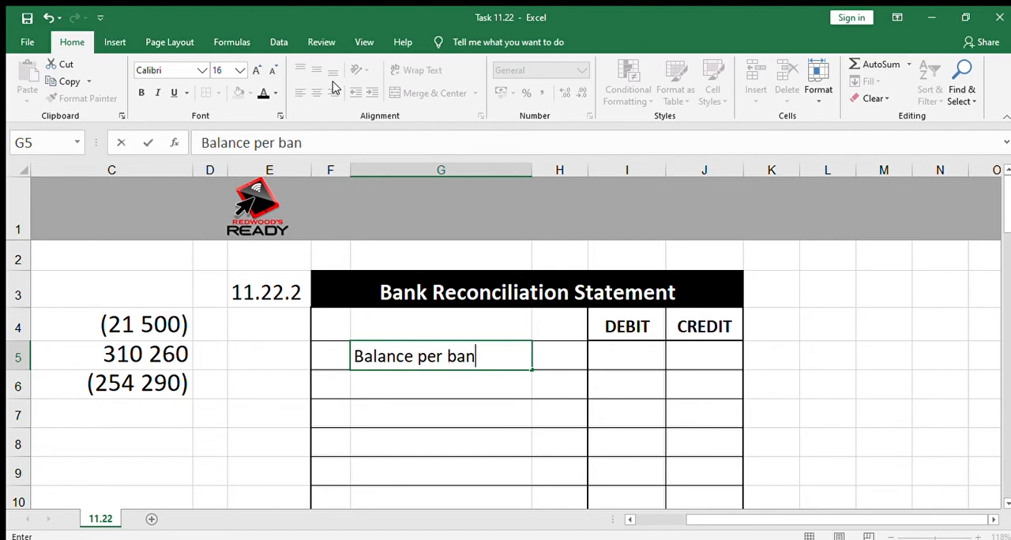
type("k stateme")
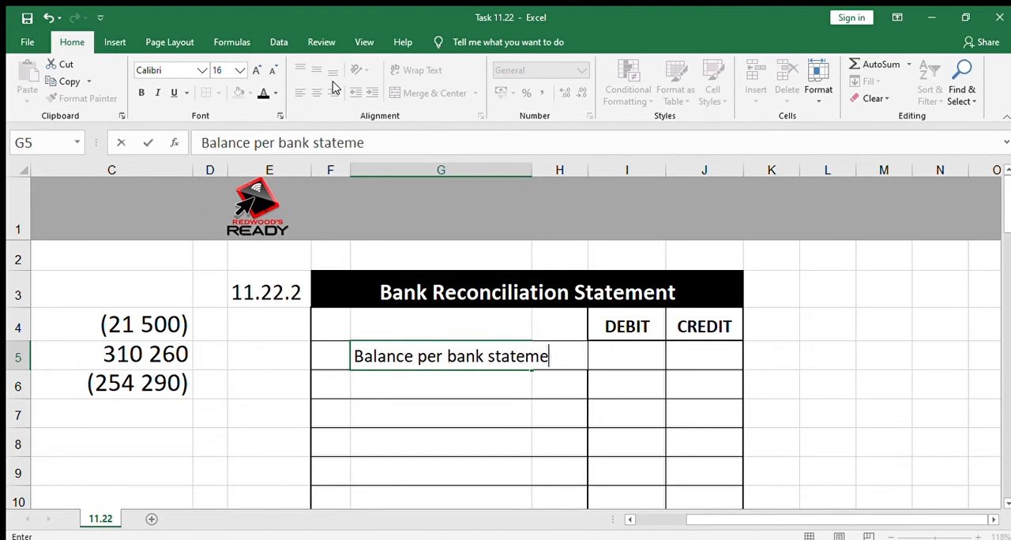
type("nt")
key("Tab")
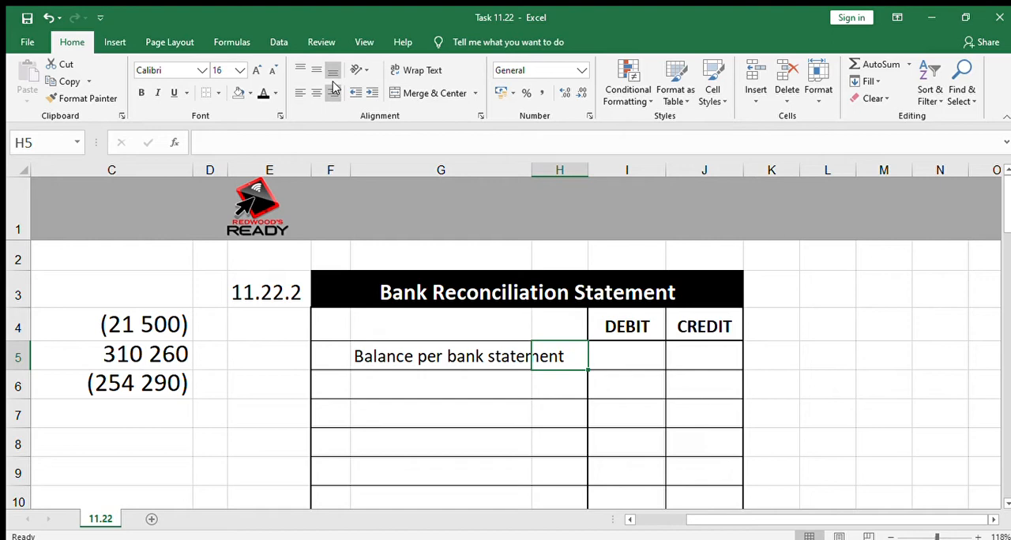
Widen the narrow column D between the bank balance calculation and the Bank Reconciliation Statement.
key("Left")
key("Left")
key("Left")
key("Left")
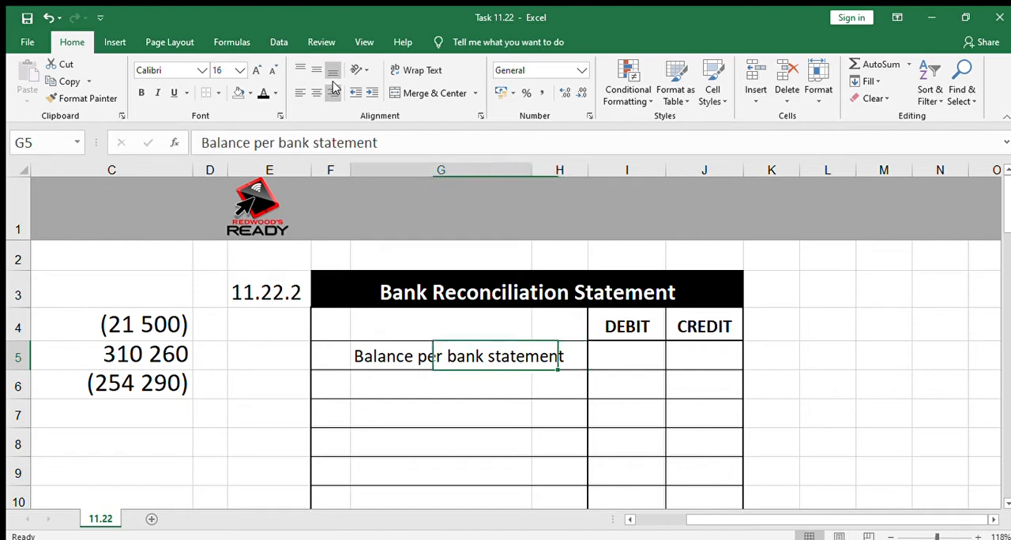
key("Left")
key("Left")
key("Left")
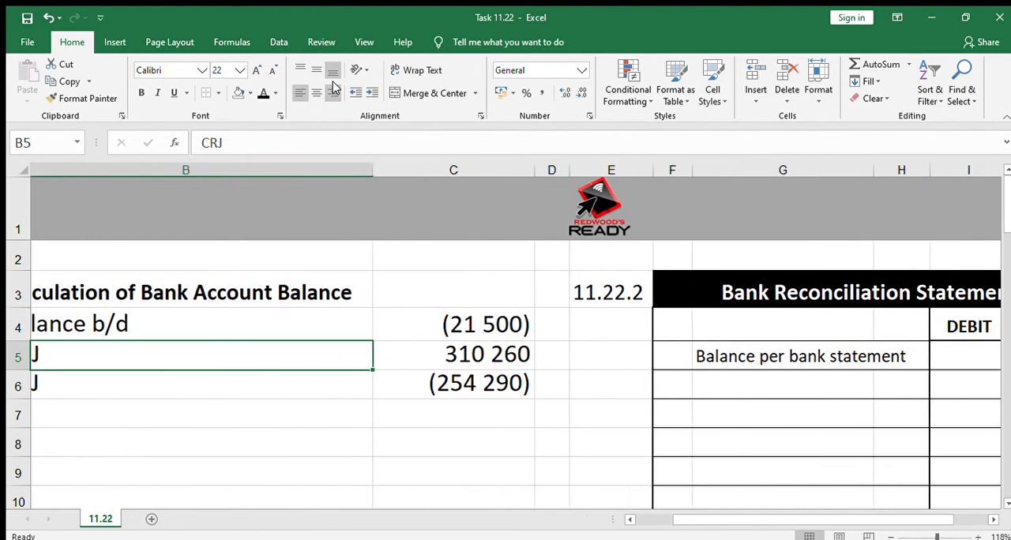
key("Down")
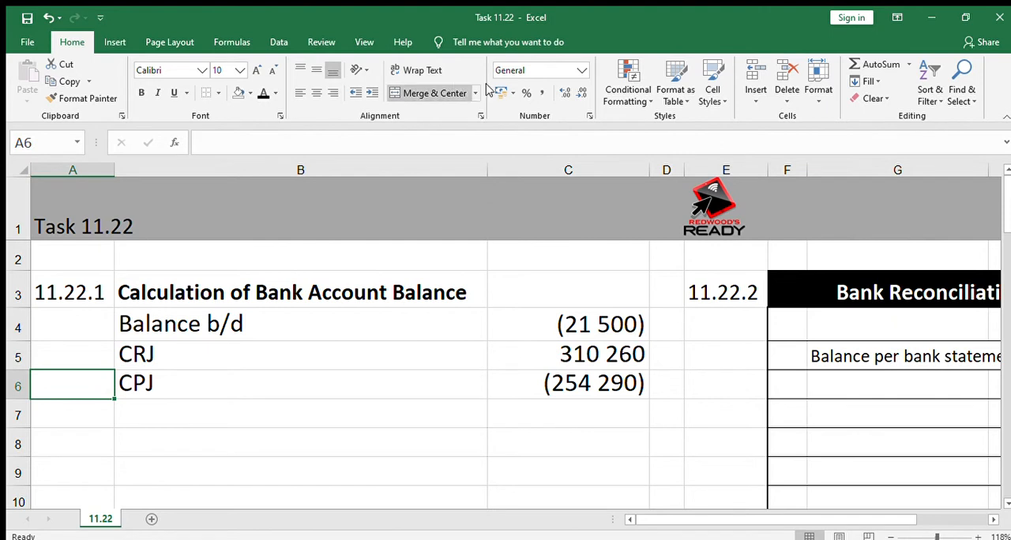
left_click_drag(684, 174, 751, 174)
Enter the working "980-890" in D7, beside the next row of the bank balance calculation.
left_click(716, 415)
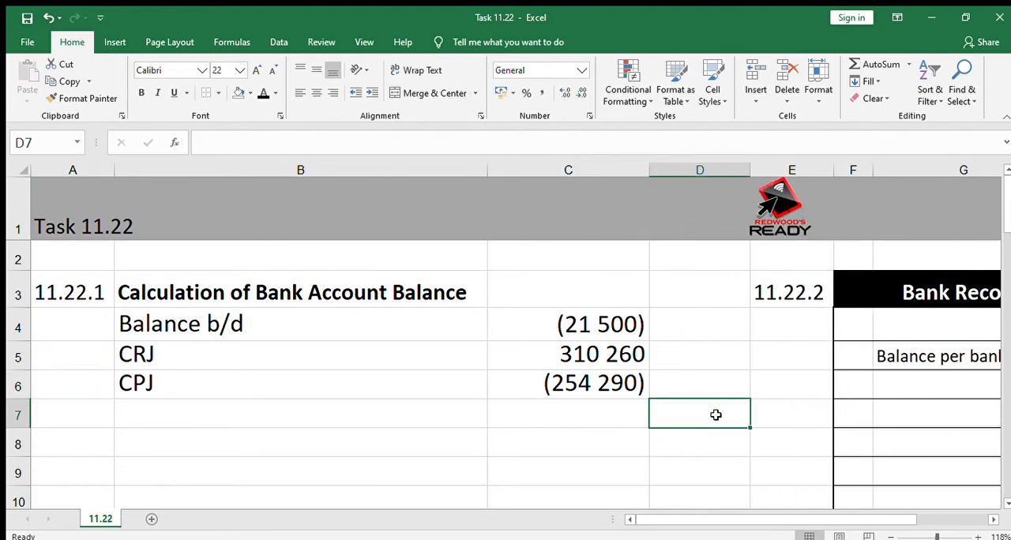
type("980-8")
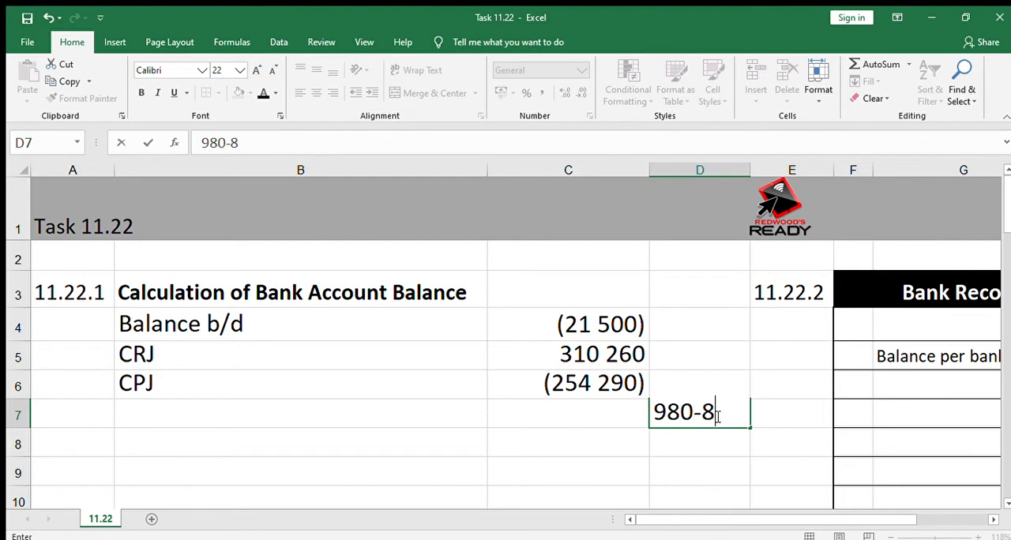
type("90")
key("Left")
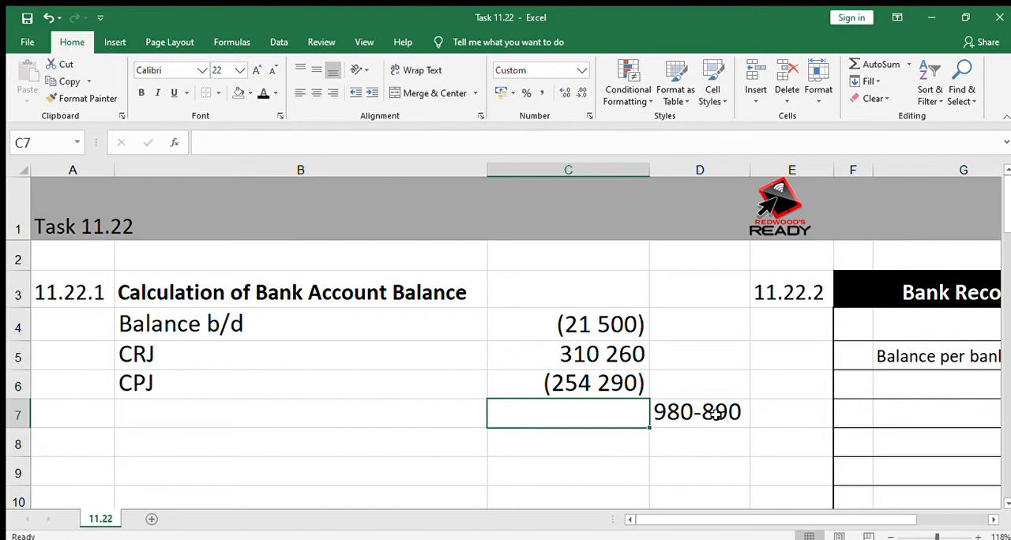
Label row 7 of the bank balance calculation "Cheque understated" in B7.
key("Left")
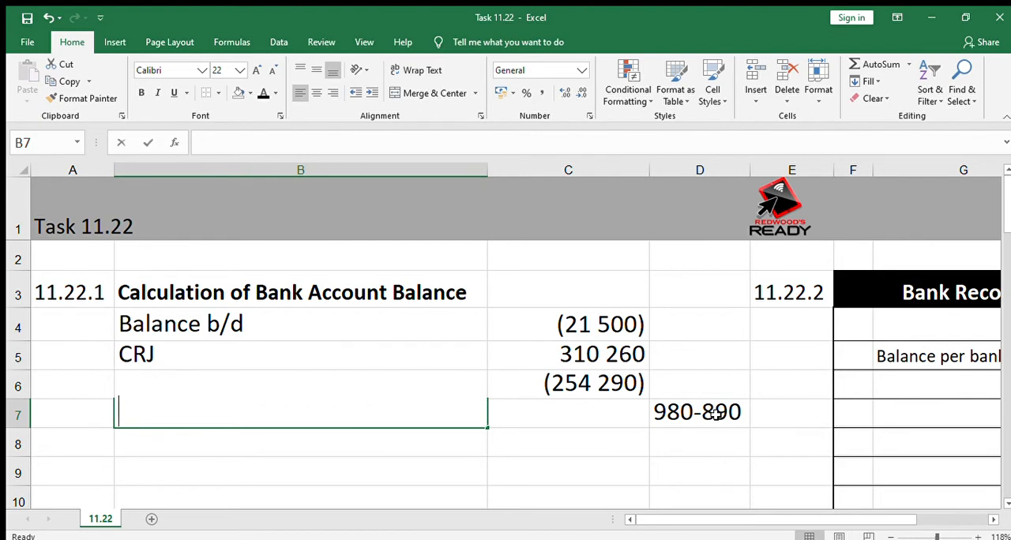
type("Cheqye")
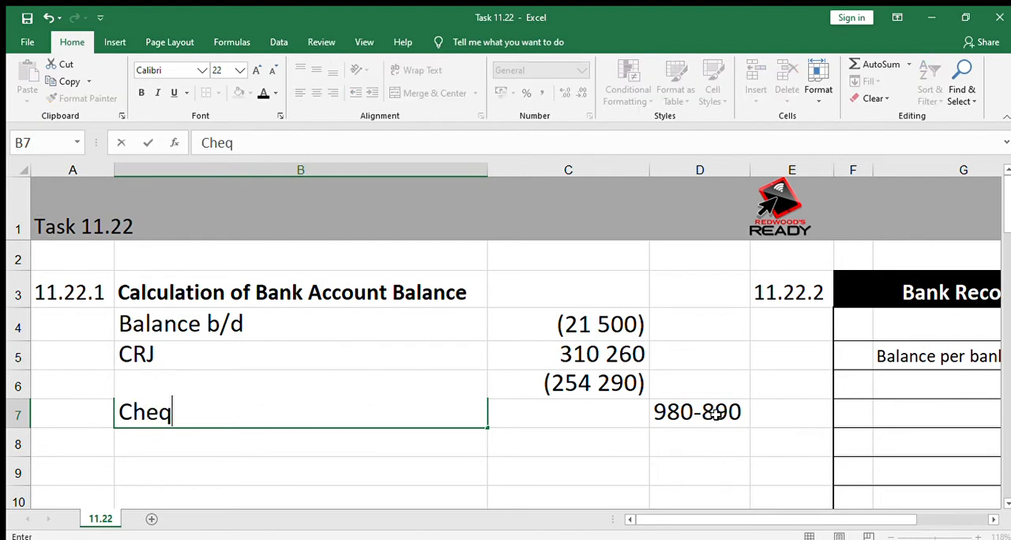
key("BackSpace")
key("BackSpace")
key("BackSpace")
type("ue under")
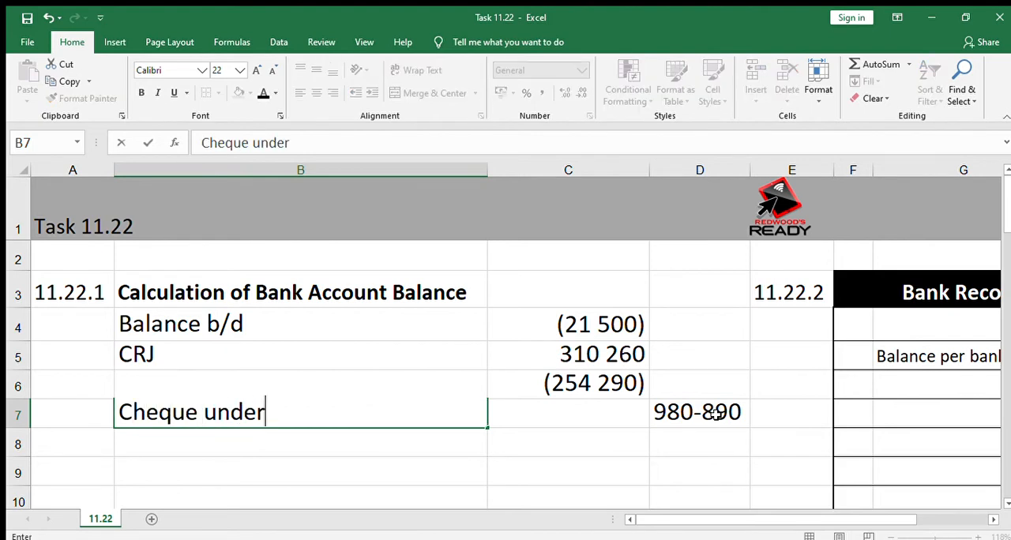
type("sta")
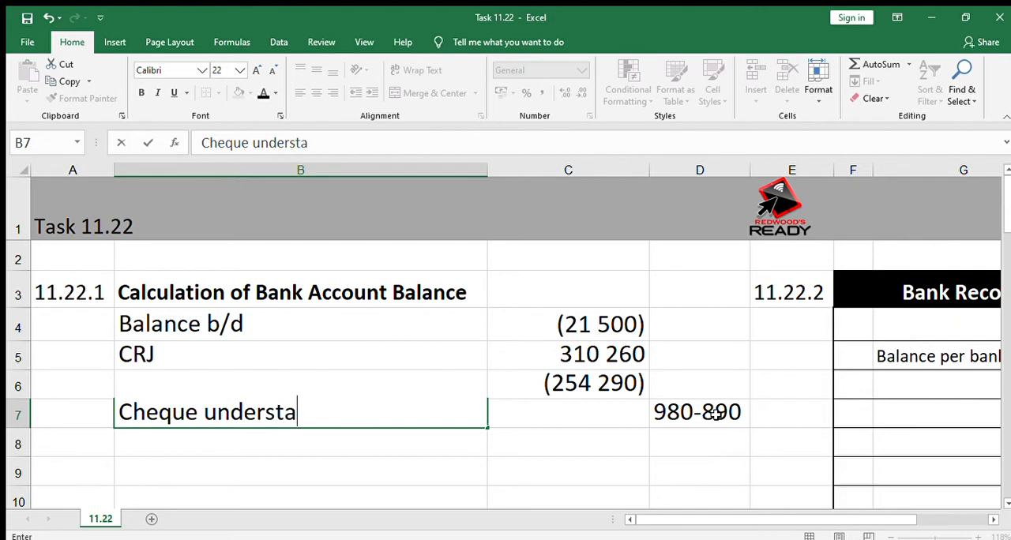
type("ted")
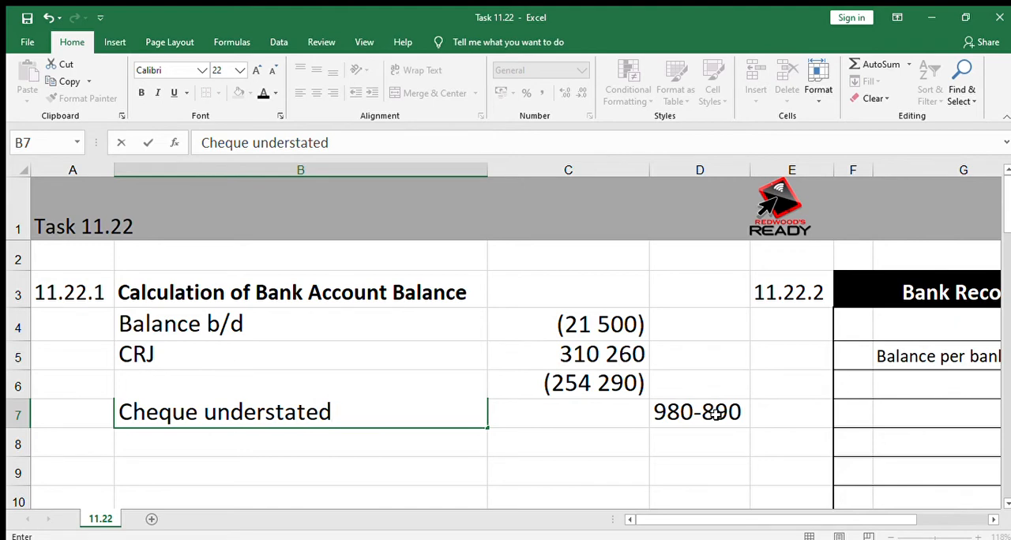
key("Tab")
key("Tab")
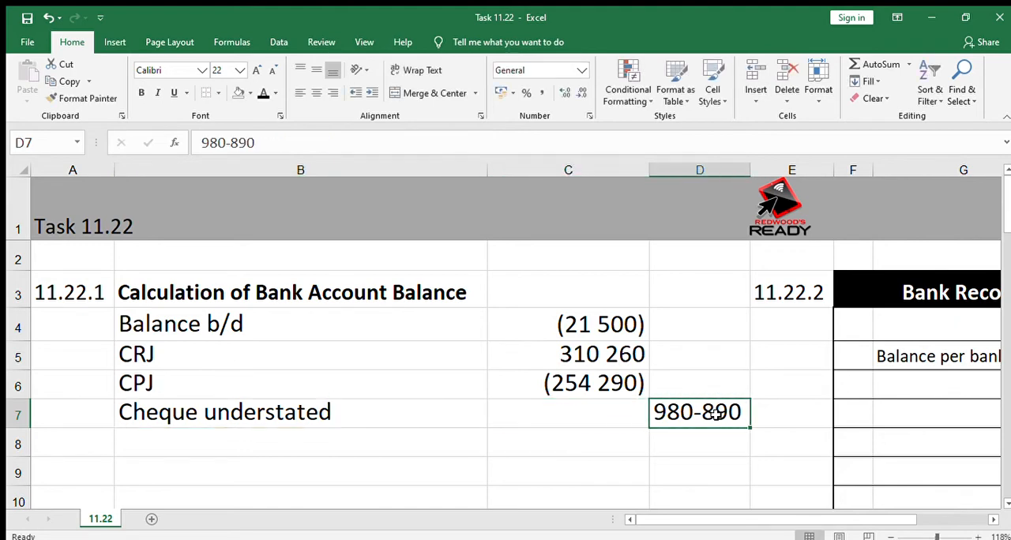
Enter -90 in C7 as the amount for the understated cheque.
key("Left")
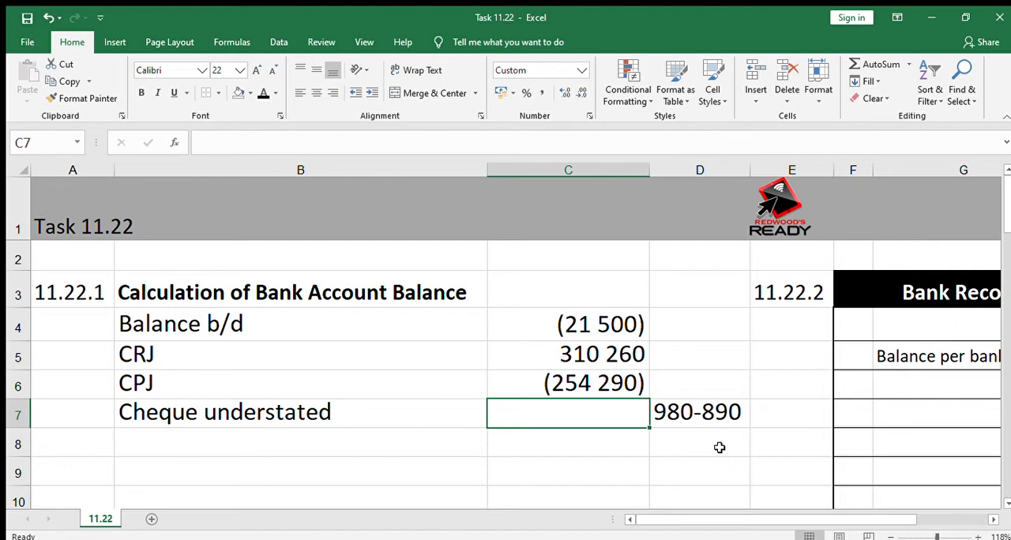
type("-90")
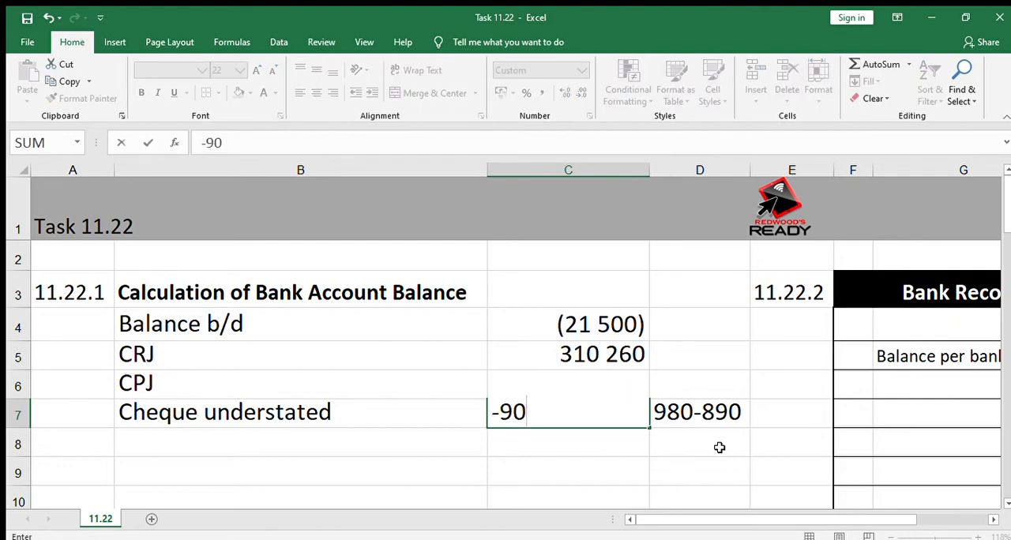
key("Return")
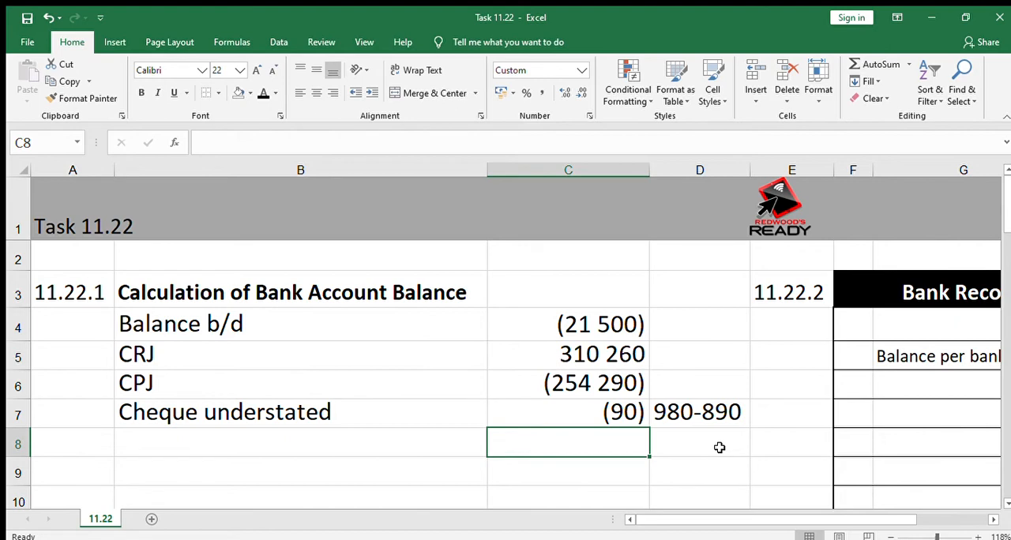
Add a "Service fees" line in row 8 of the bank balance calculation with the amount -210.
key("Left")
type("S")
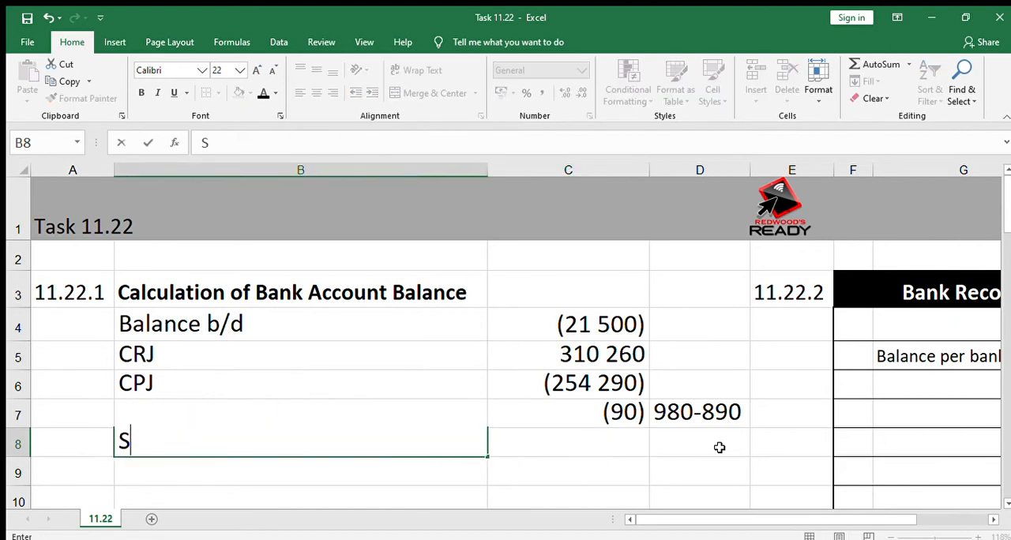
type("ervice ")
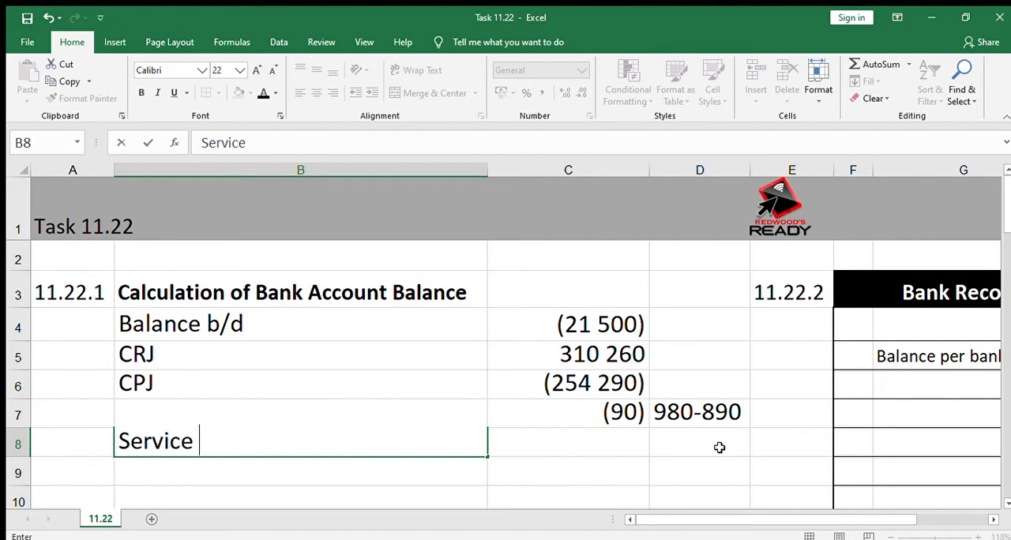
type("fees")
key("Tab")
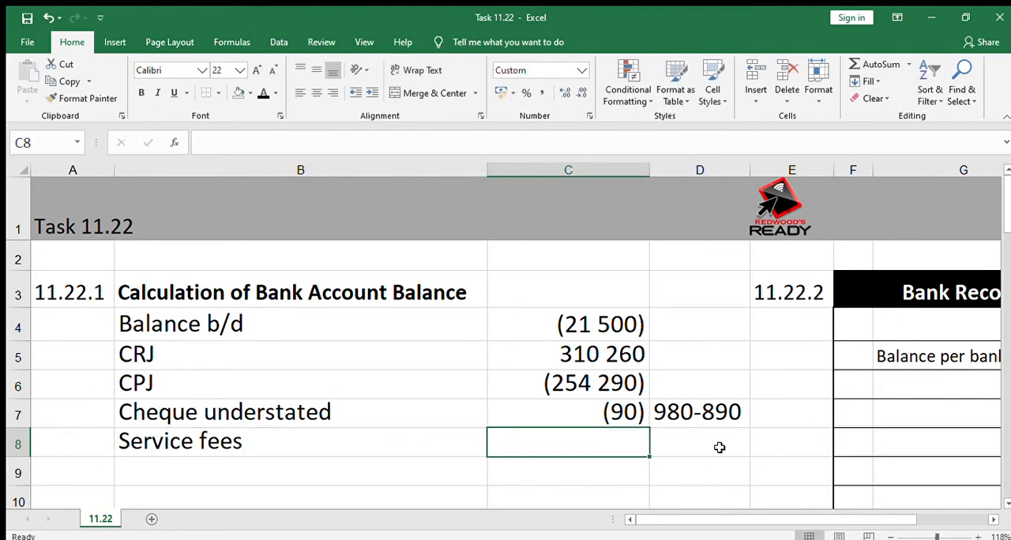
type("-210")
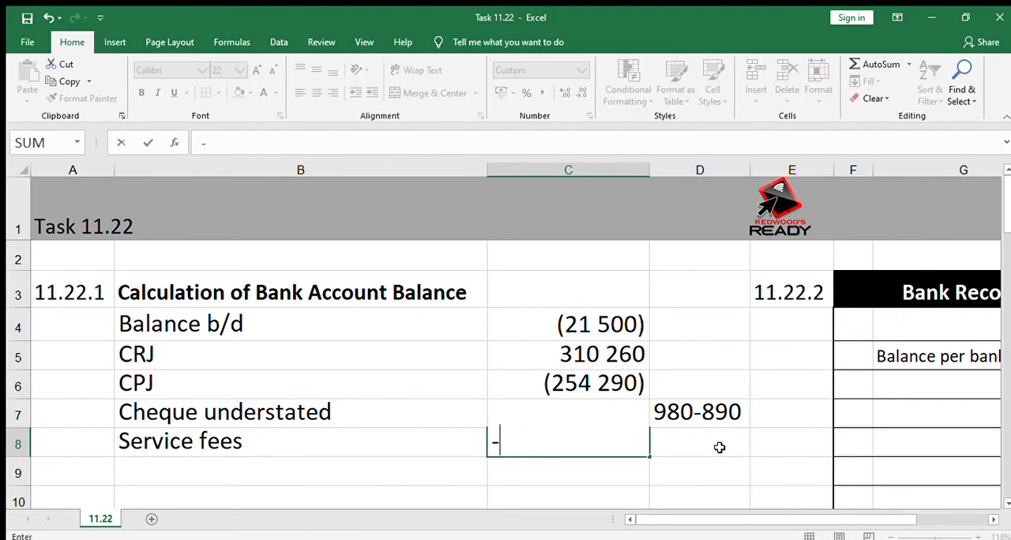
key("Return")
Label row 9 of the bank balance calculation "Credit card levies" in B9.
key("Left")
key("Left")
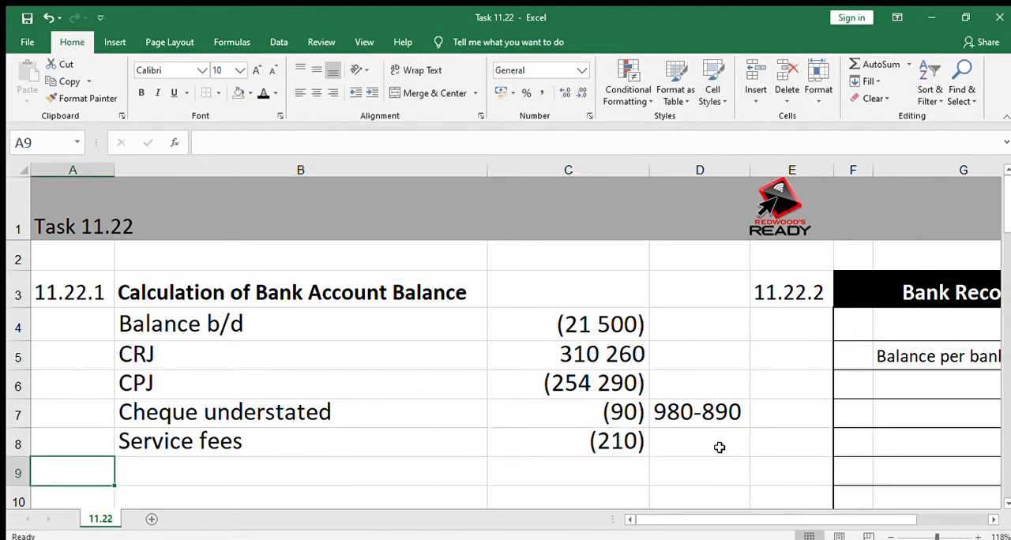
key("Right")
type("Cred")
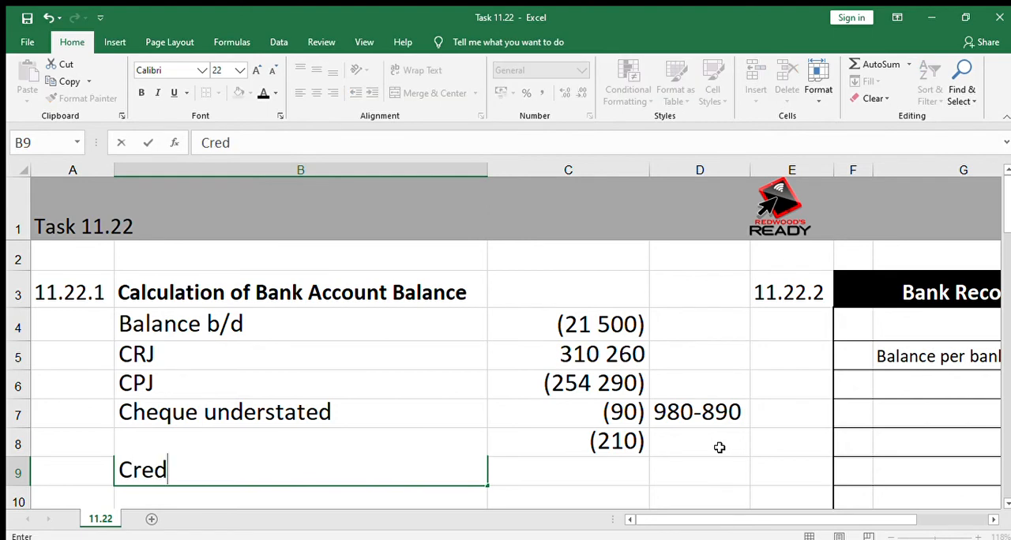
type("it card le")
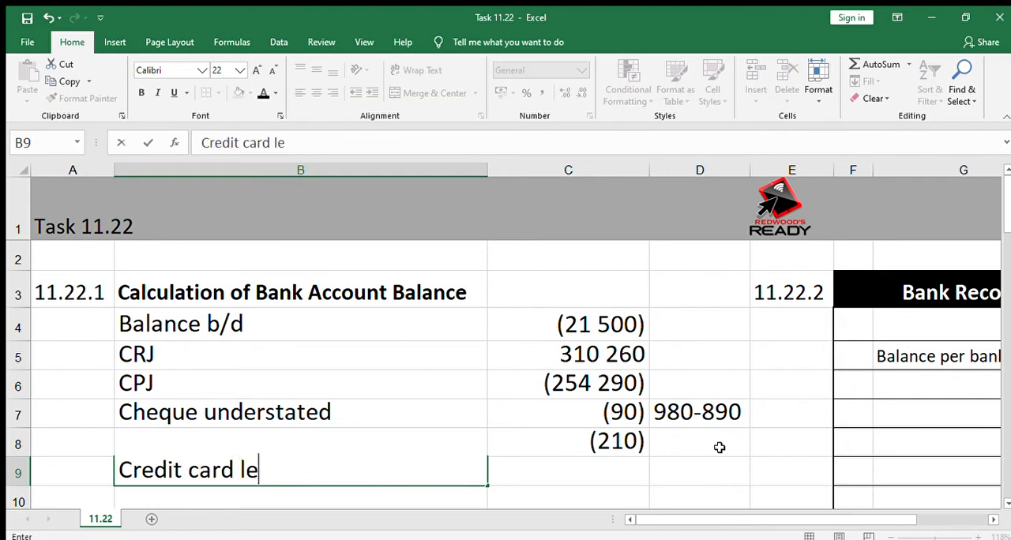
type("cies")
key("BackSpace")
key("BackSpace")
key("BackSpace")
key("BackSpace")
type("vies")
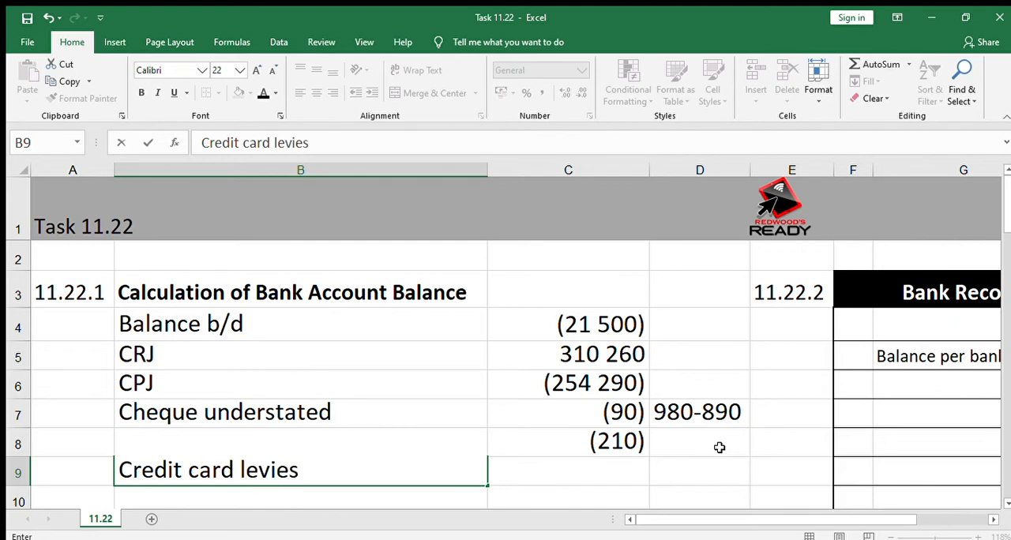
Enter -260 in C9 as the amount for the credit card levies.
key("Right")
key("Right")
key("Left")
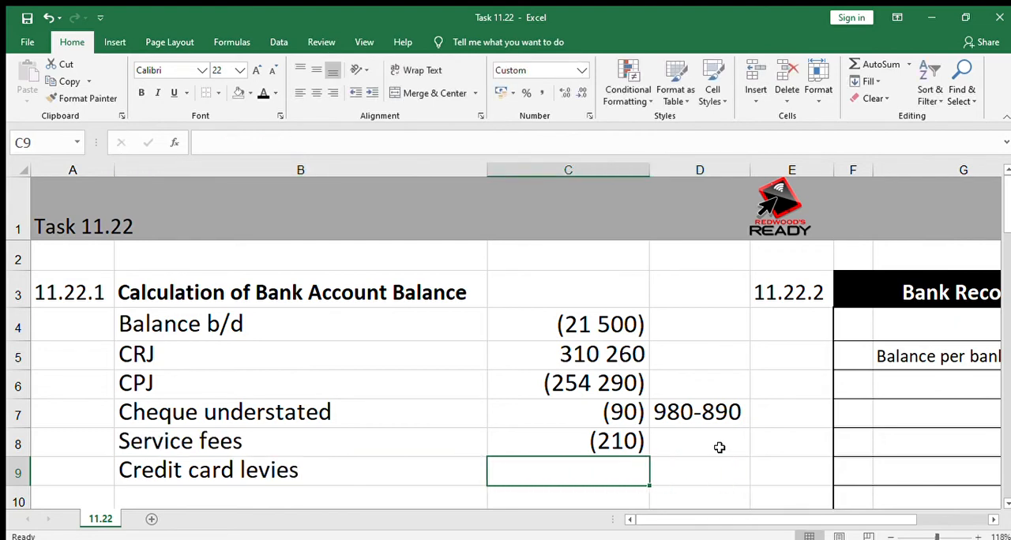
type("-260")
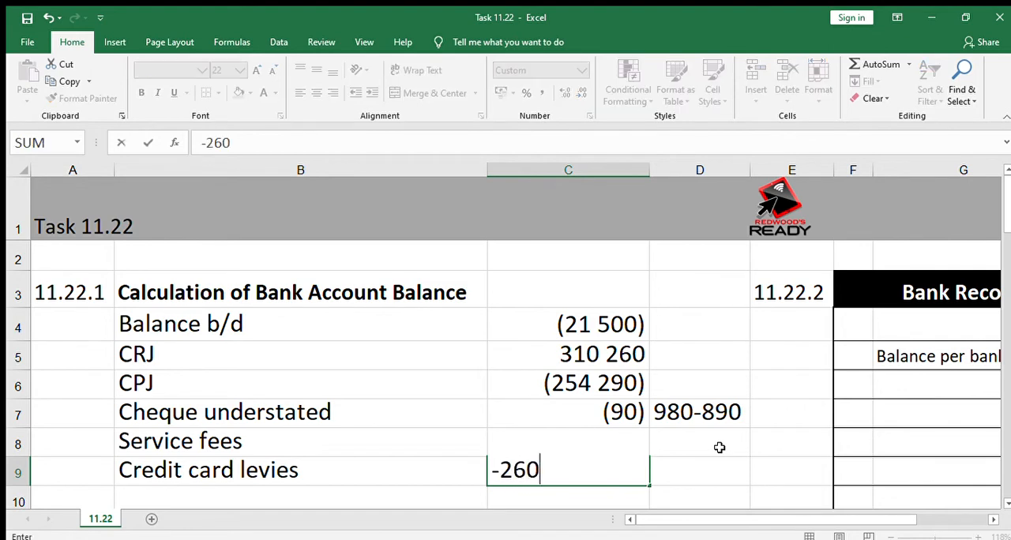
key("Return")
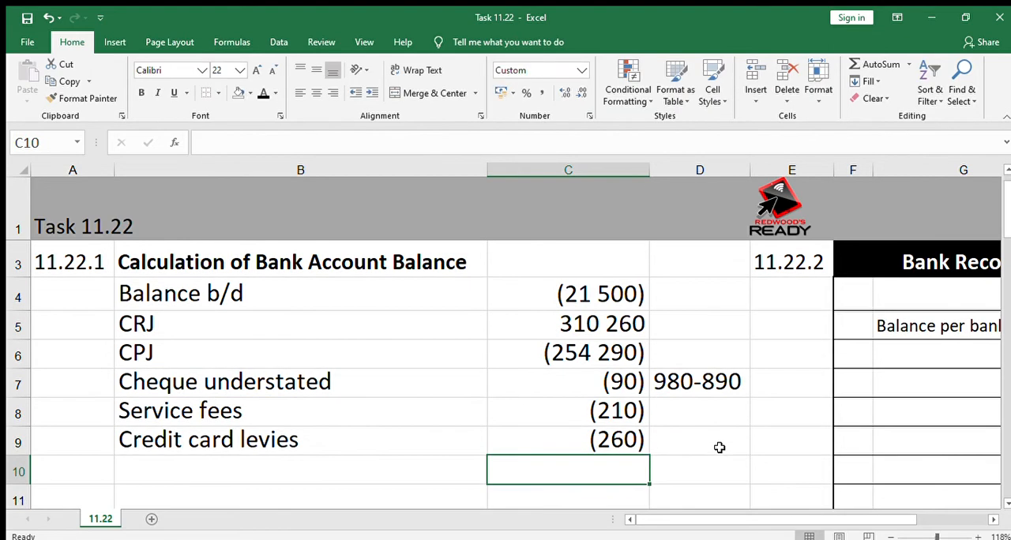
Add an "Int on overdraft" line in row 10 of the bank balance calculation with the amount -770.
type("-770")
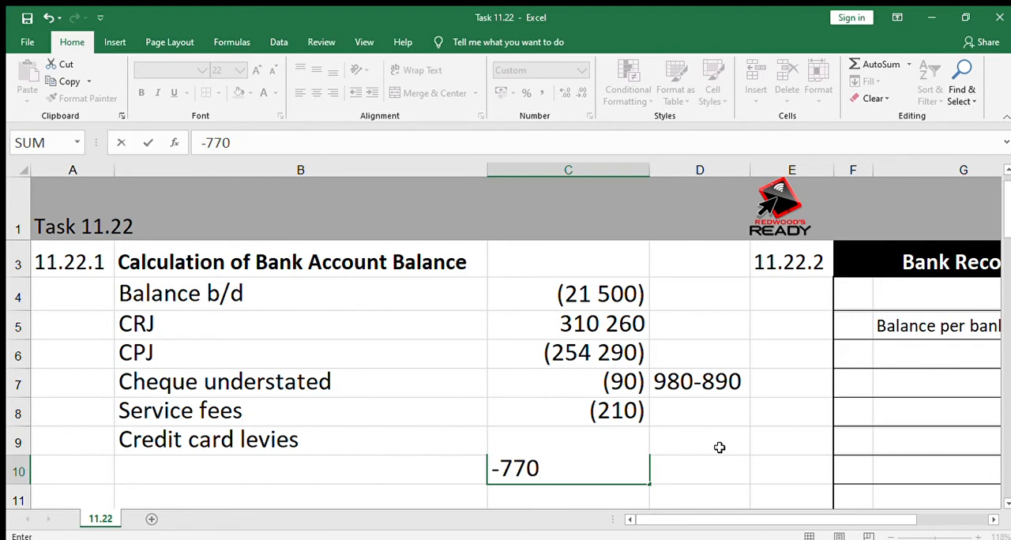
key("Left")
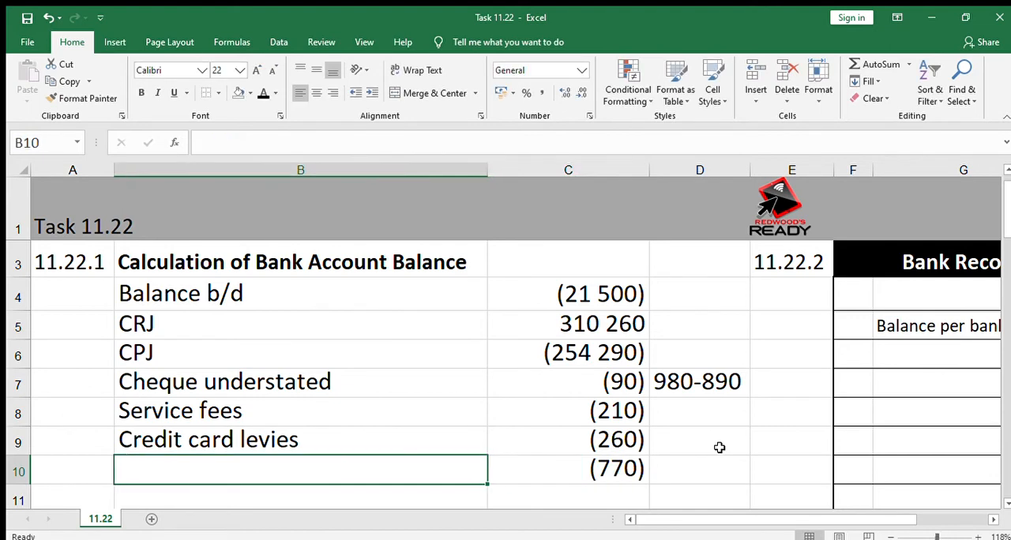
type("Int om")
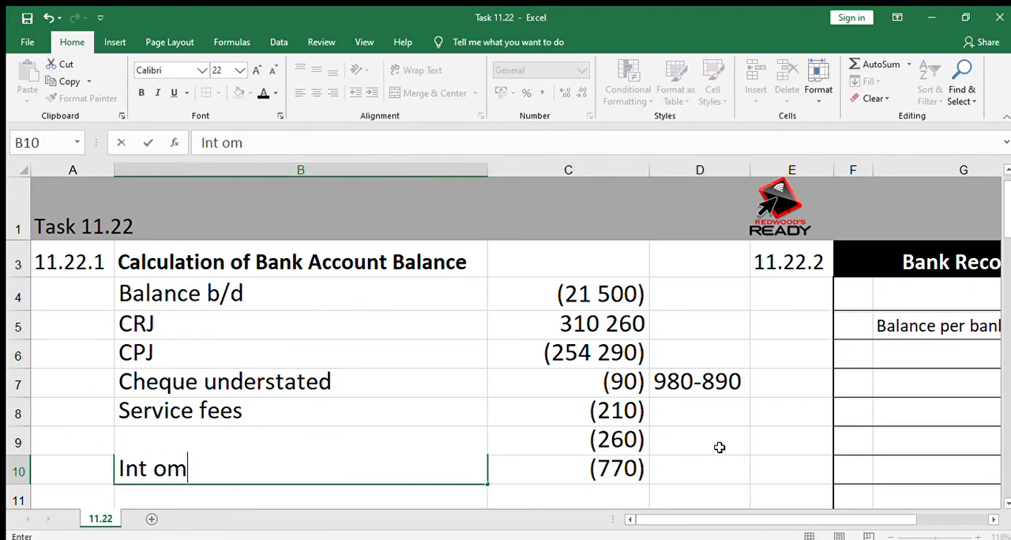
key("BackSpace")
type("n ove")
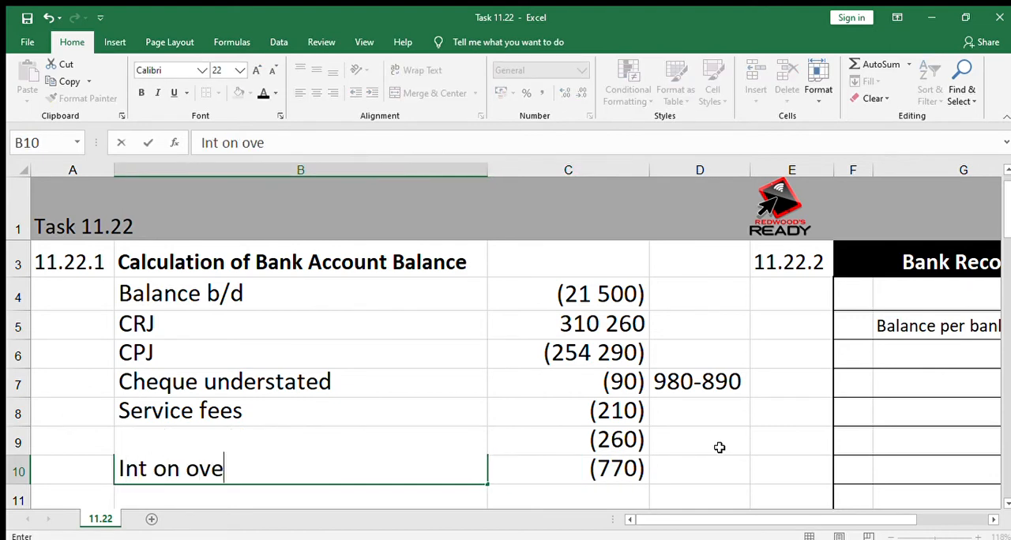
type("rdraft")
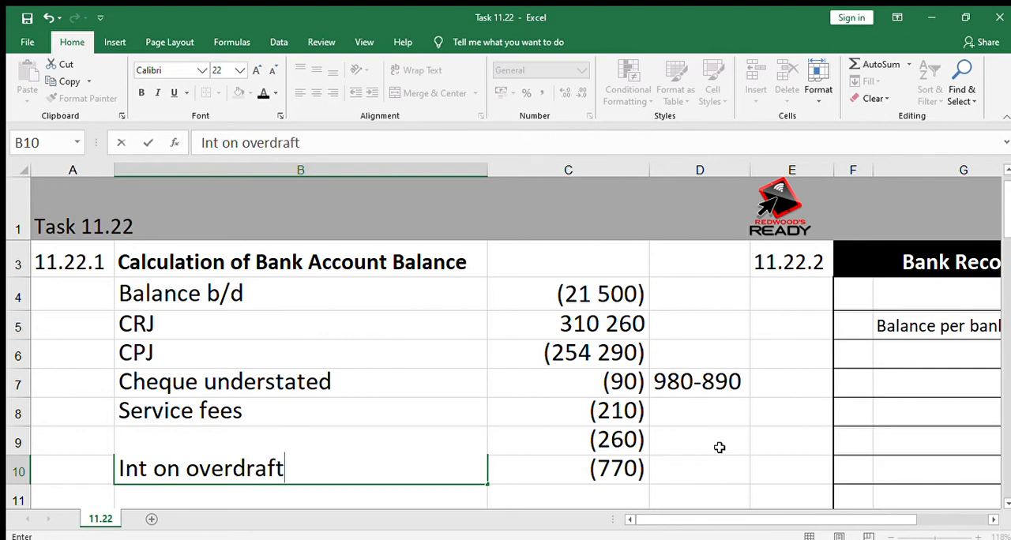
key("Return")
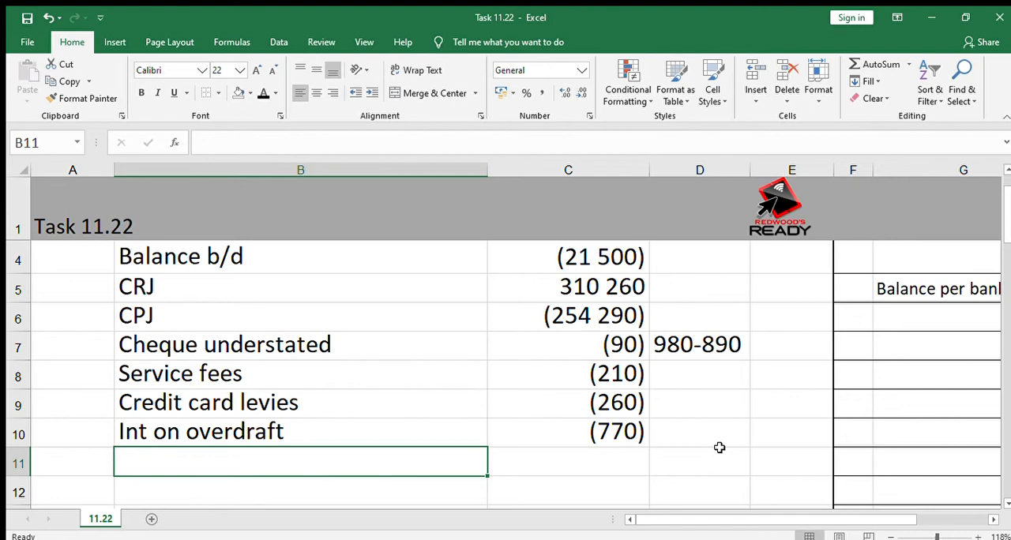
Add an "Unpaid cheques" line in row 11 of the bank balance calculation with the amount -2800.
key("Down")
key("Up")
type("Un")
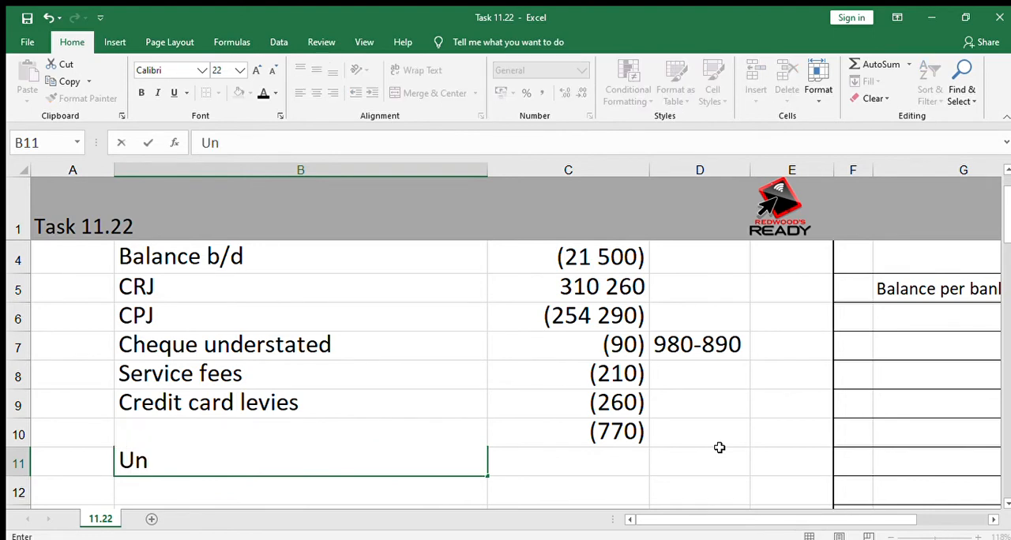
type("paid cheques")
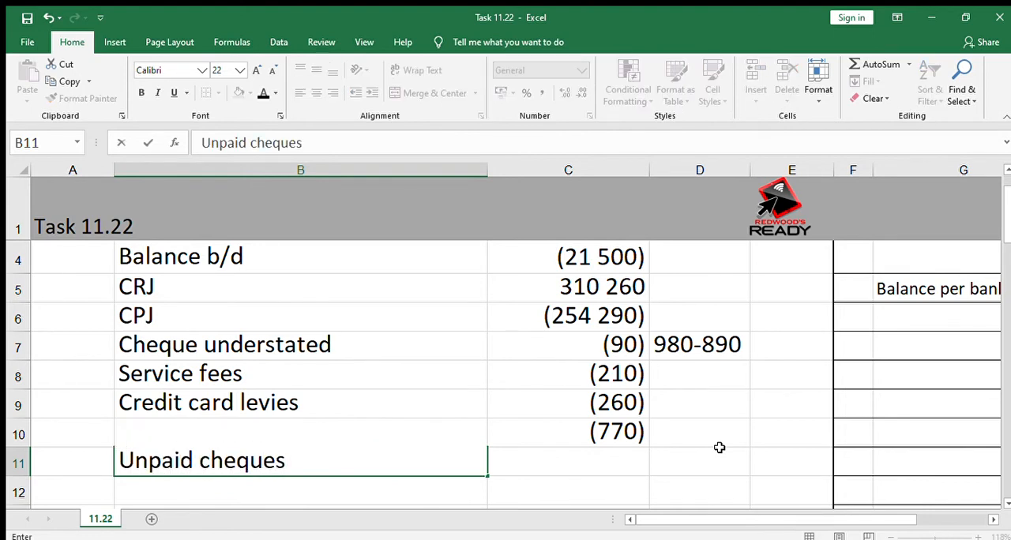
key("Tab")
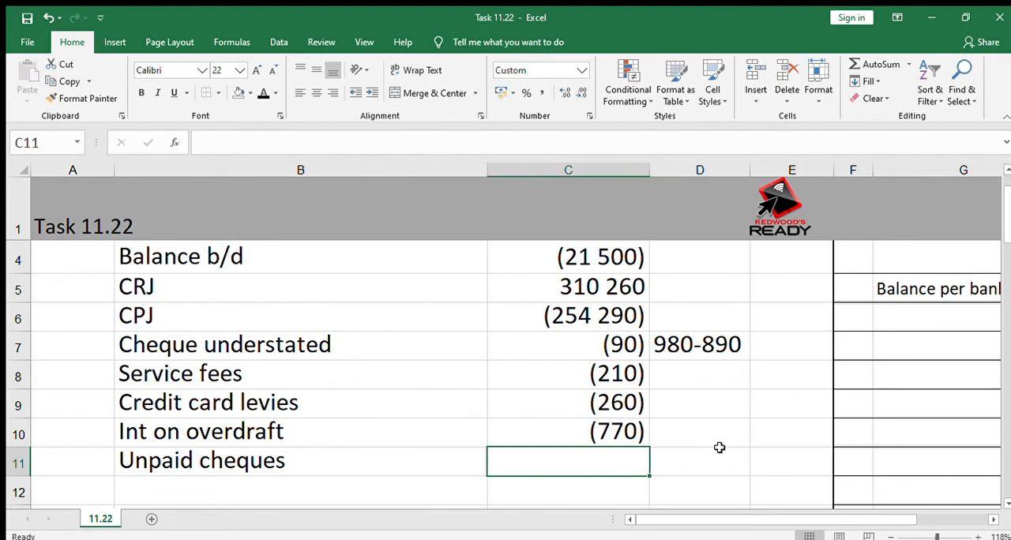
type("-2800")
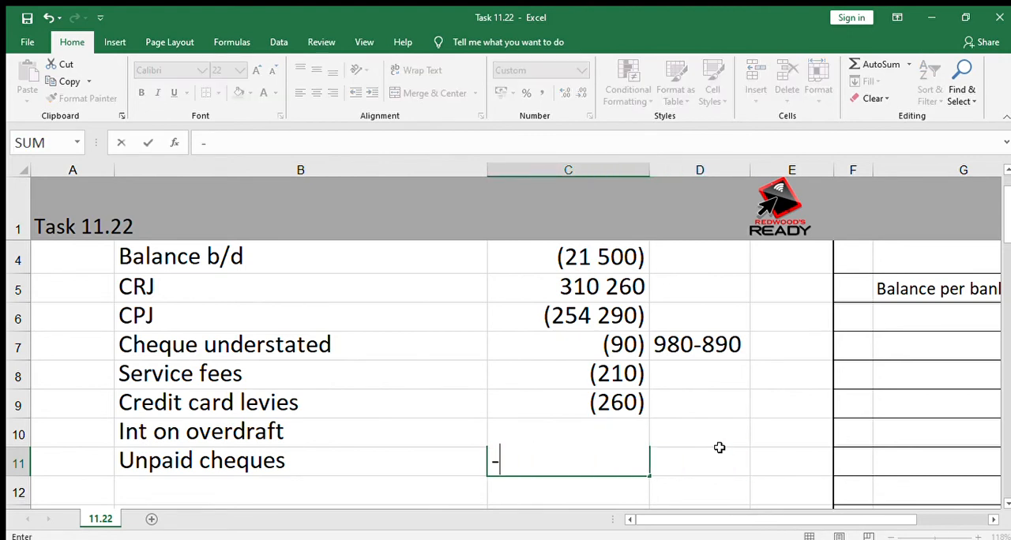
key("Return")
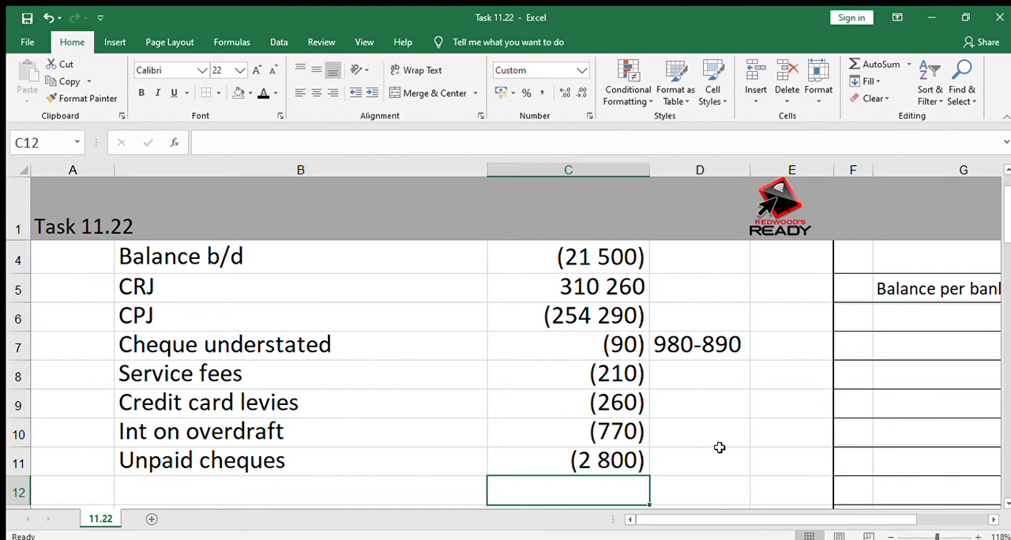
Add an "EFT out" line in row 12 of the bank balance calculation with the amount -3880.
key("Left")
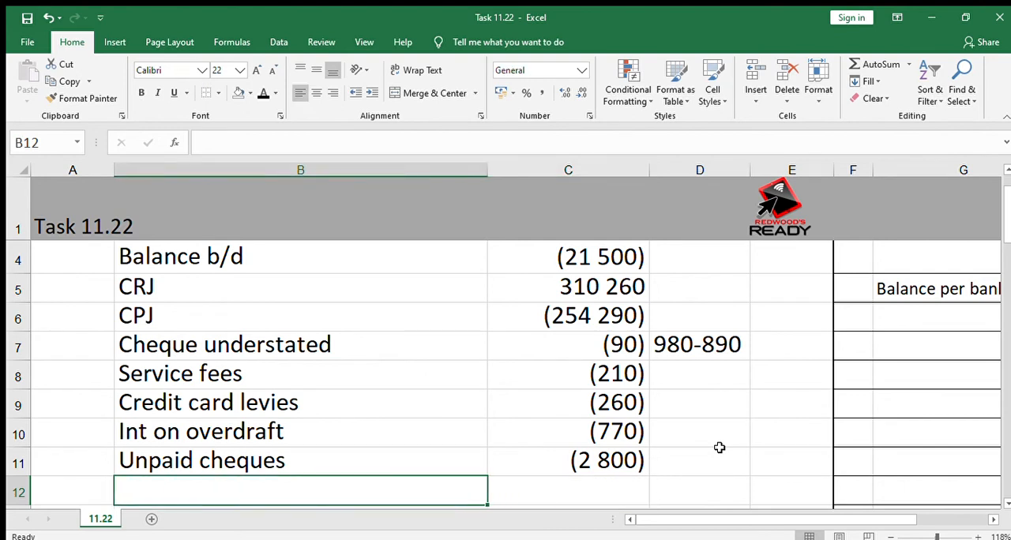
type("EFT")
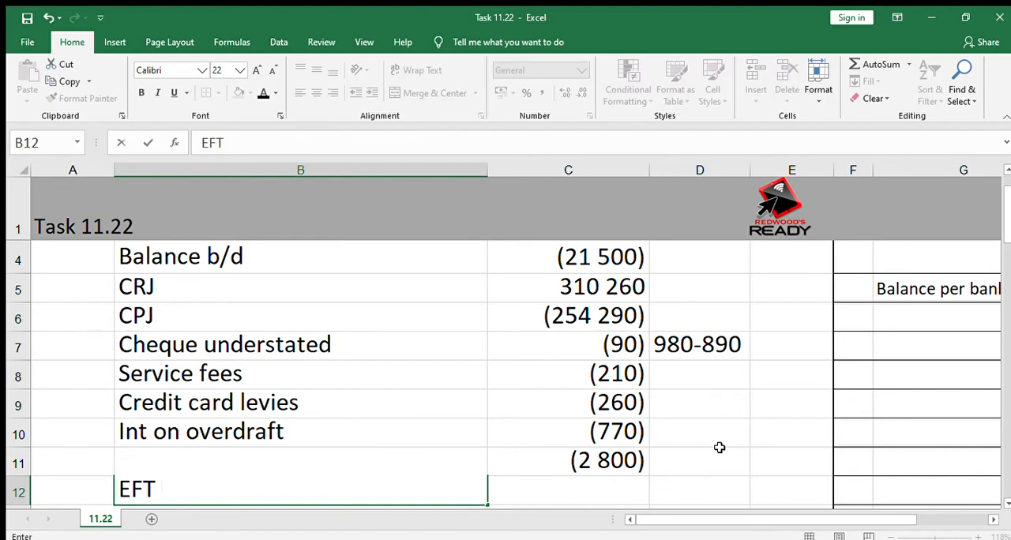
type(" out")
key("Tab")
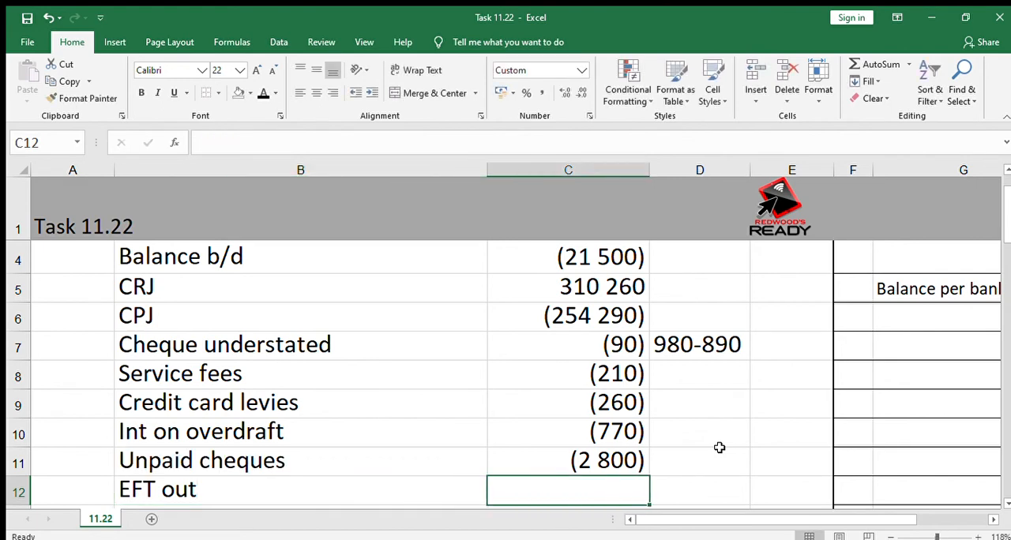
type("-3880")
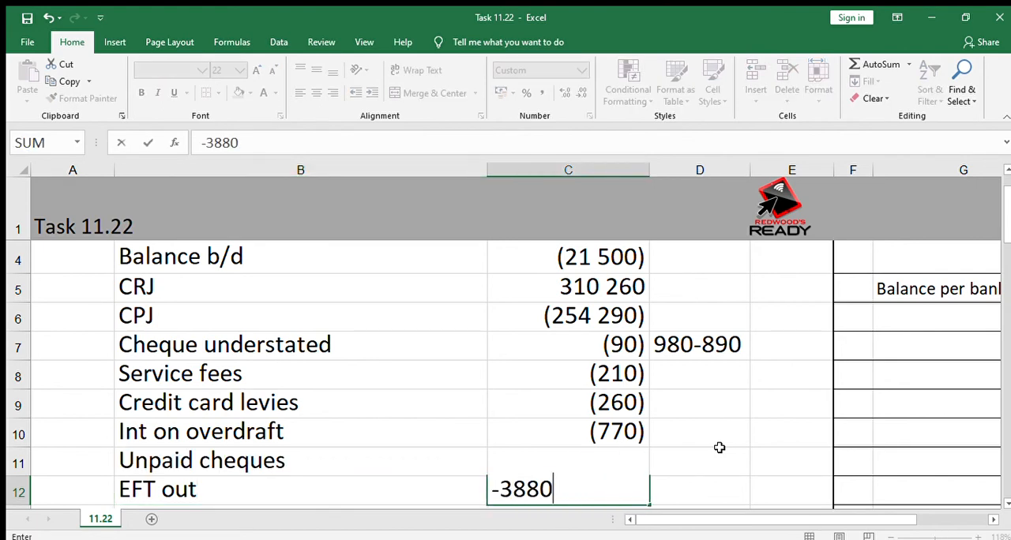
key("Return")
Add an "EFT in" line in row 13 of the bank balance calculation with the amount 1000.
key("Left")
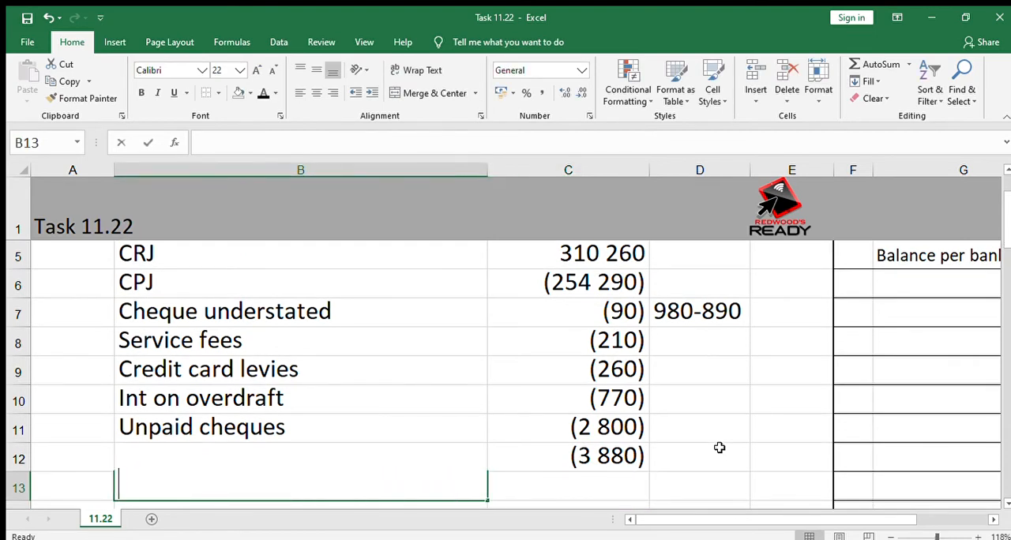
type("EFT in")
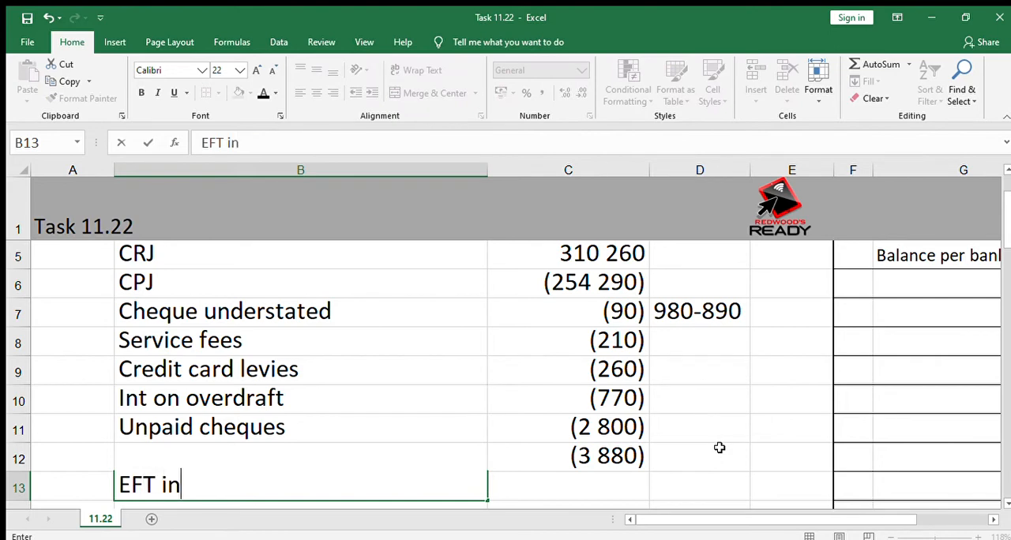
key("Right")
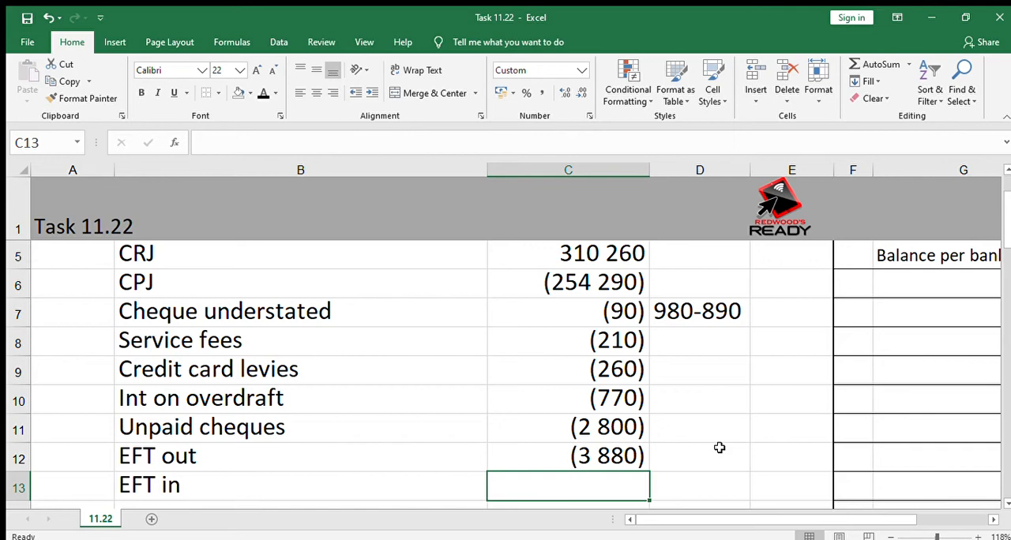
type("1000")
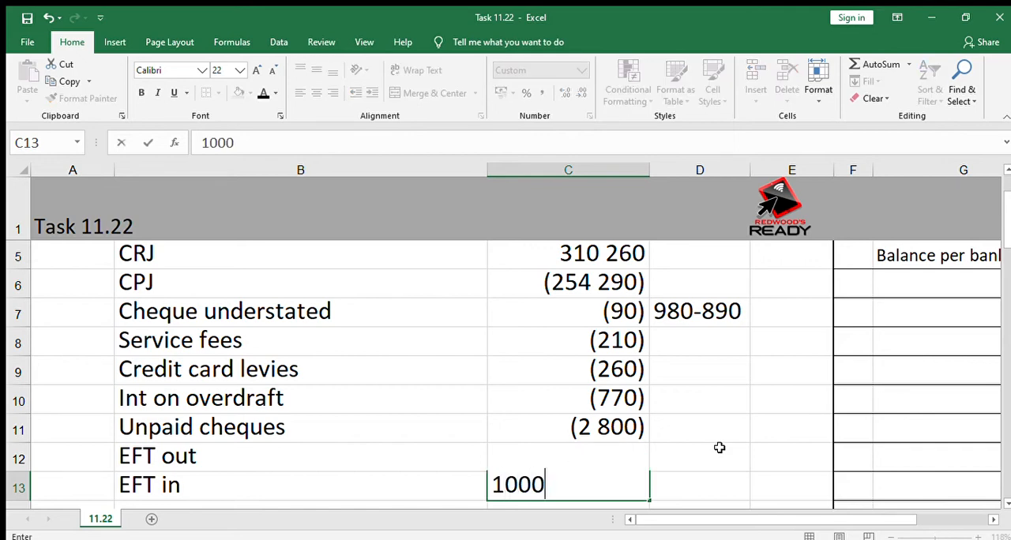
key("Return")
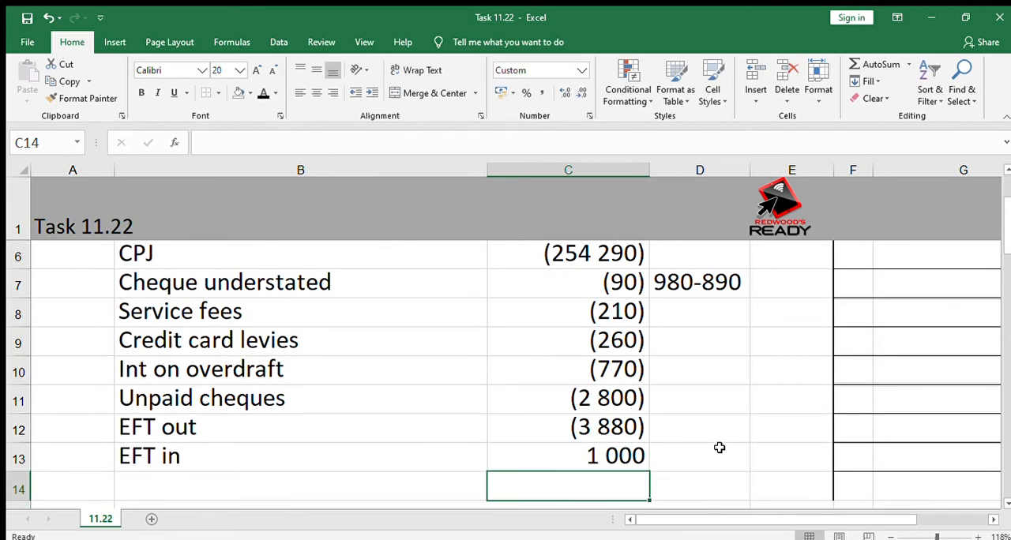
Enter "CR" in F6 of the reconciliation statement, in the row below "Balance per bank statement".
key("ctrl+Up")
key("ctrl+Up")
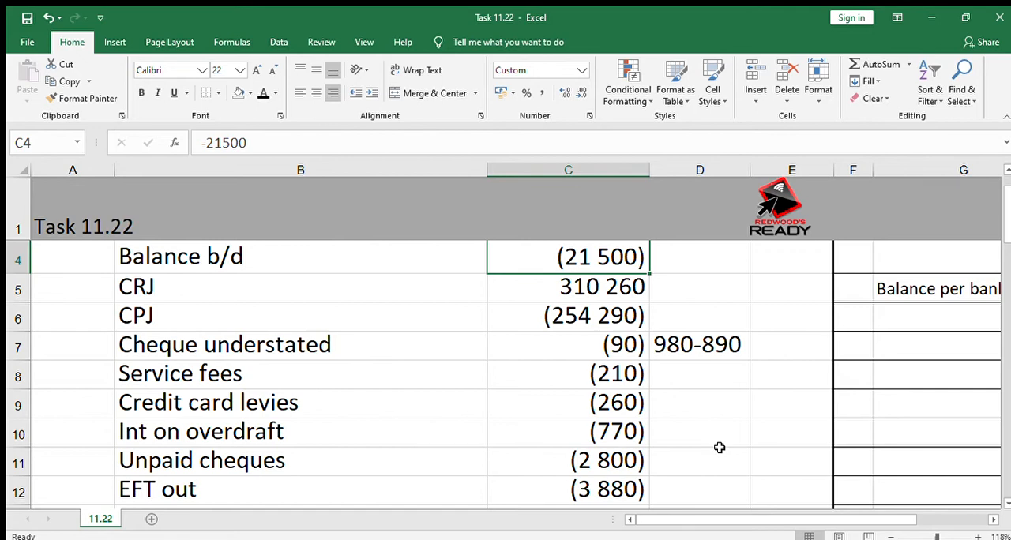
key("Right")
key("Right")
key("Right")
key("Right")
key("Right")
key("Right")
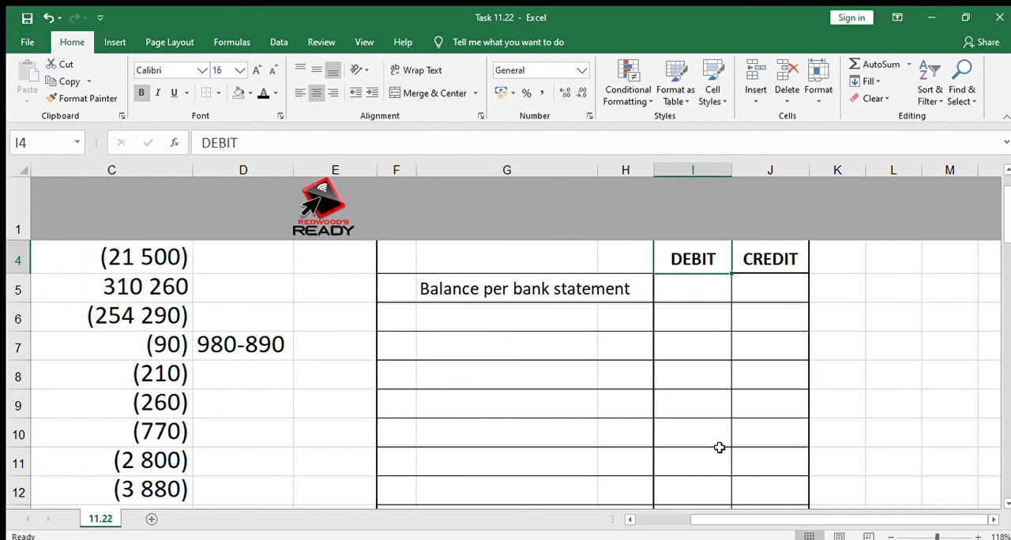
key("Down")
key("Down")
key("Left")
key("Left")
key("Left")
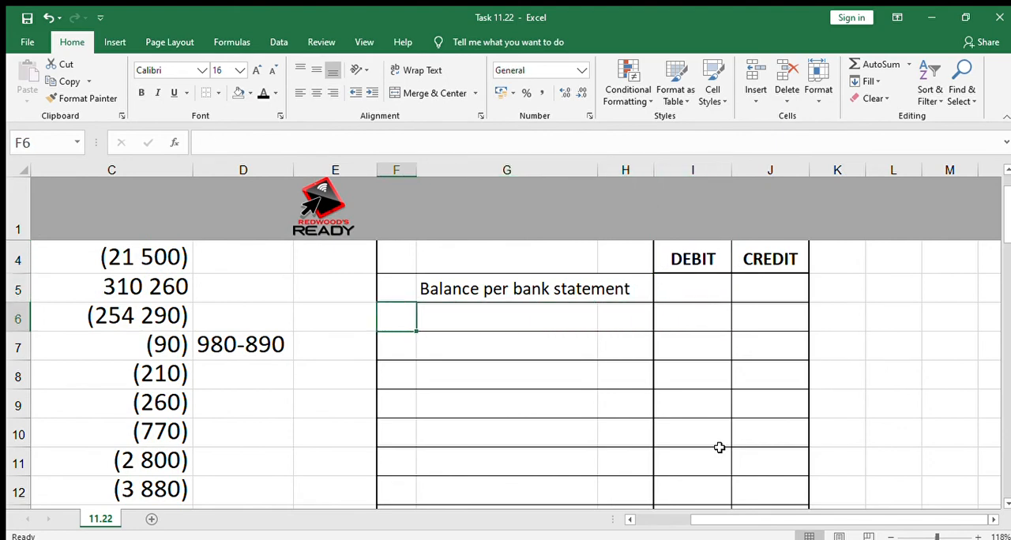
type("CR")
key("Return")
type("O")
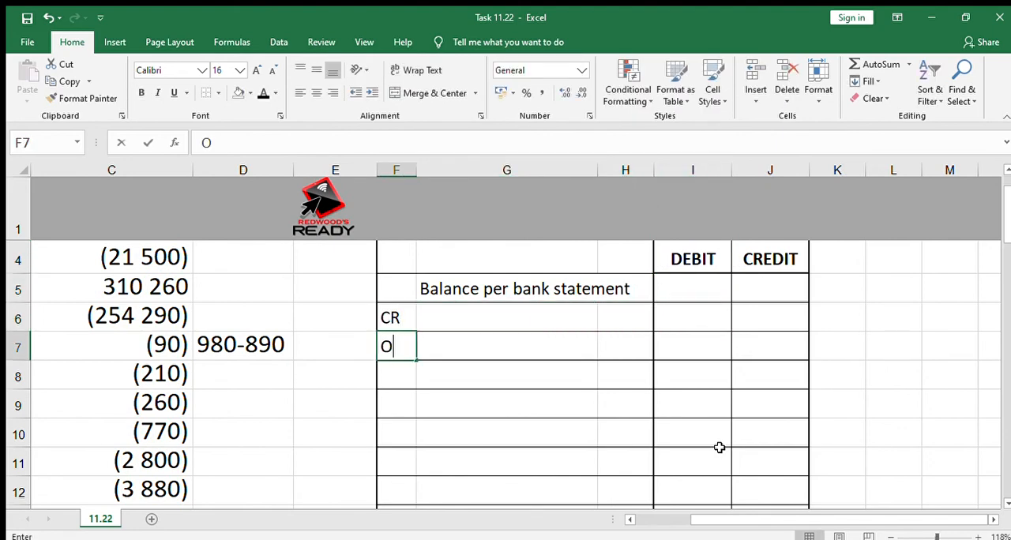
key("BackSpace")
Label G6 "Outstanding deposit" and enter 3420 in its credit column, J6.
key("Up")
key("Right")
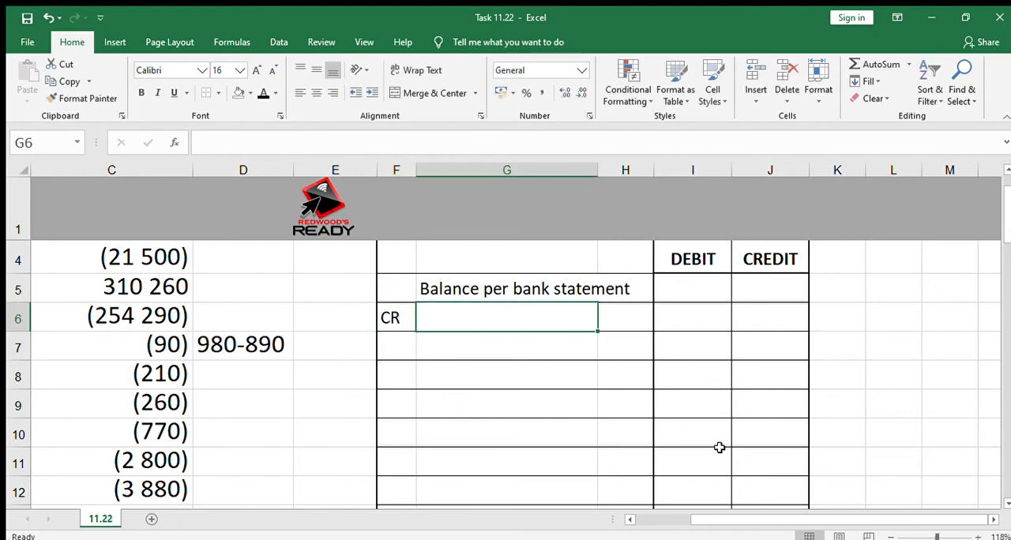
type("Outstan")
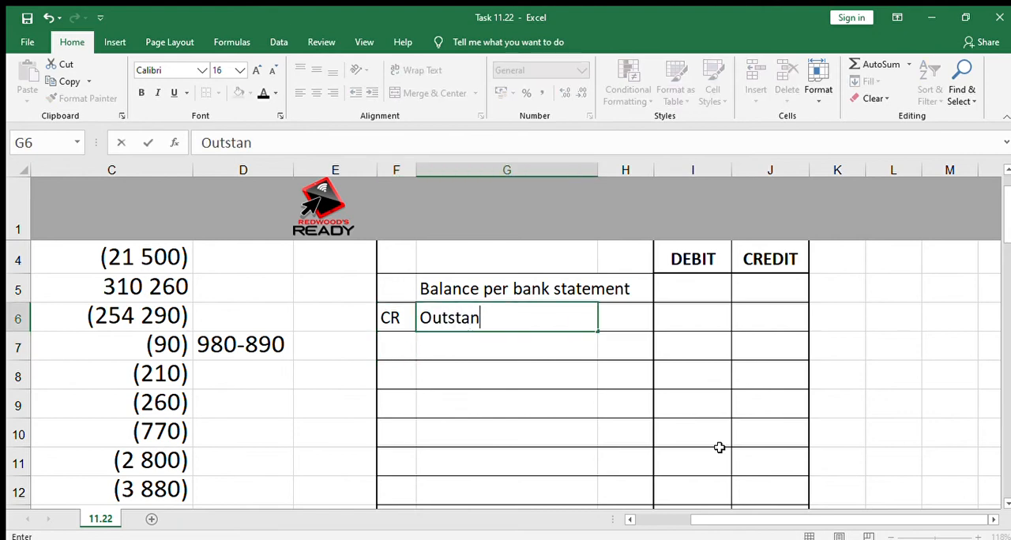
type("ding depos")
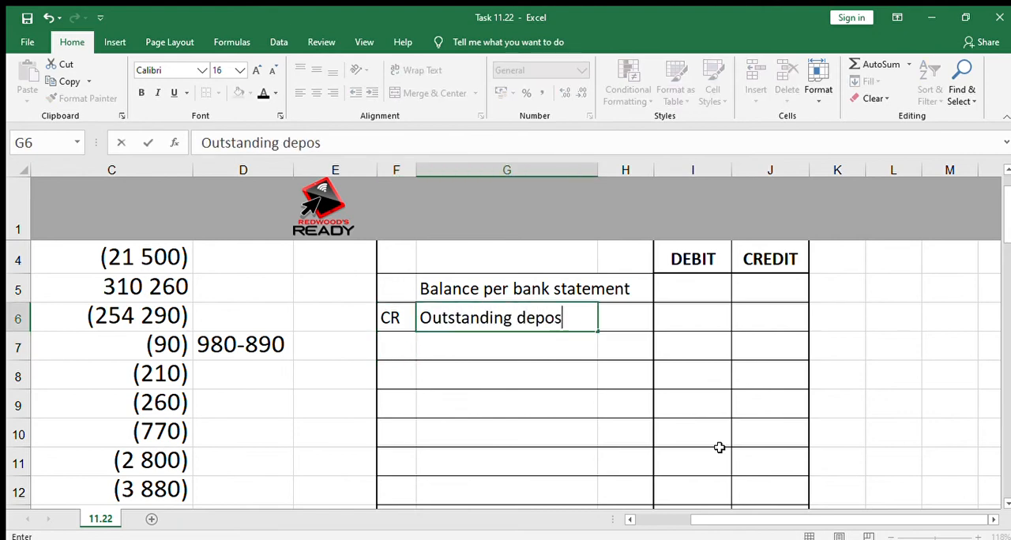
type("it")
key("Right")
key("Right")
key("Right")
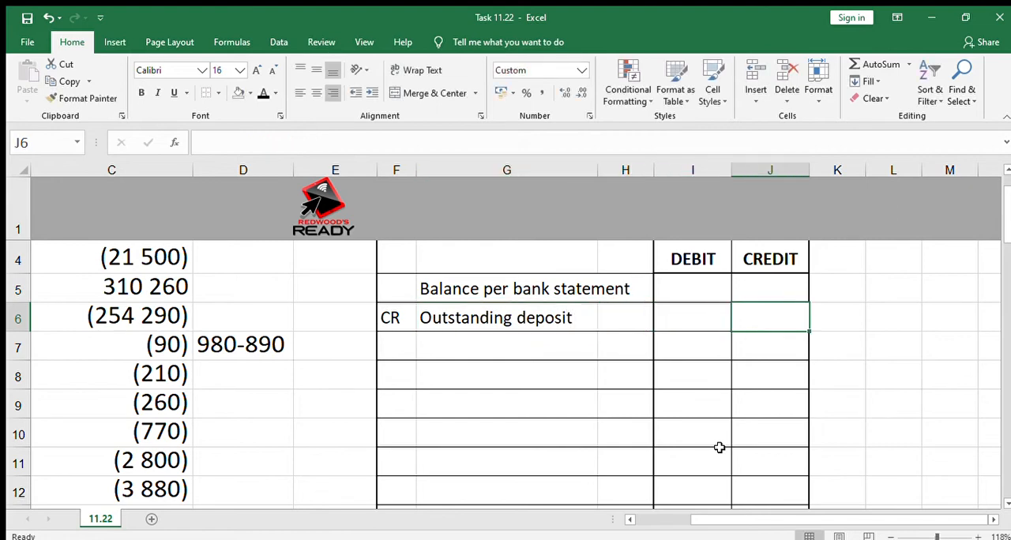
type("3 420")
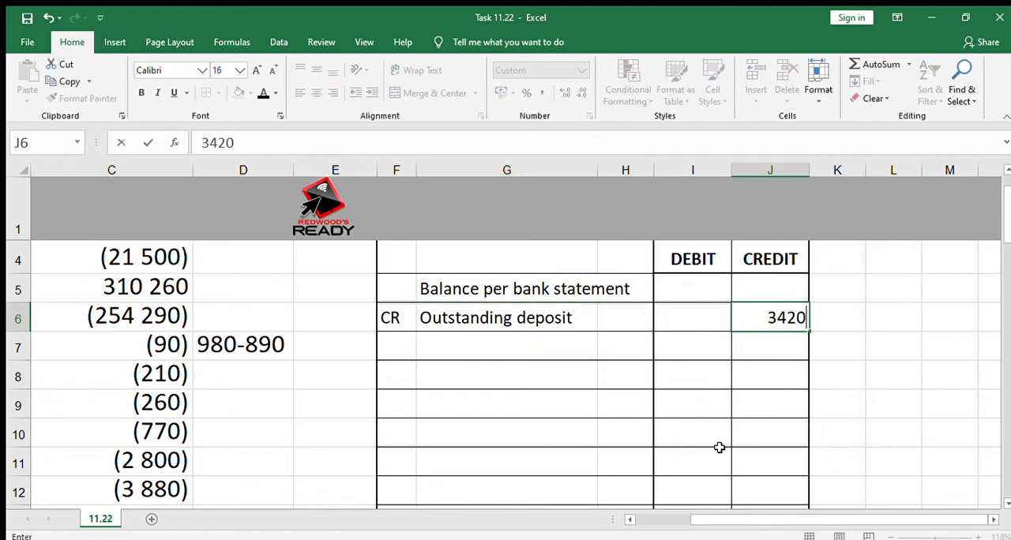
key("Return")
Enter "DR" in F7 of the reconciliation statement, below the "CR" entry.
key("Left")
key("Left")
key("Left")
key("Left")
type("DR")
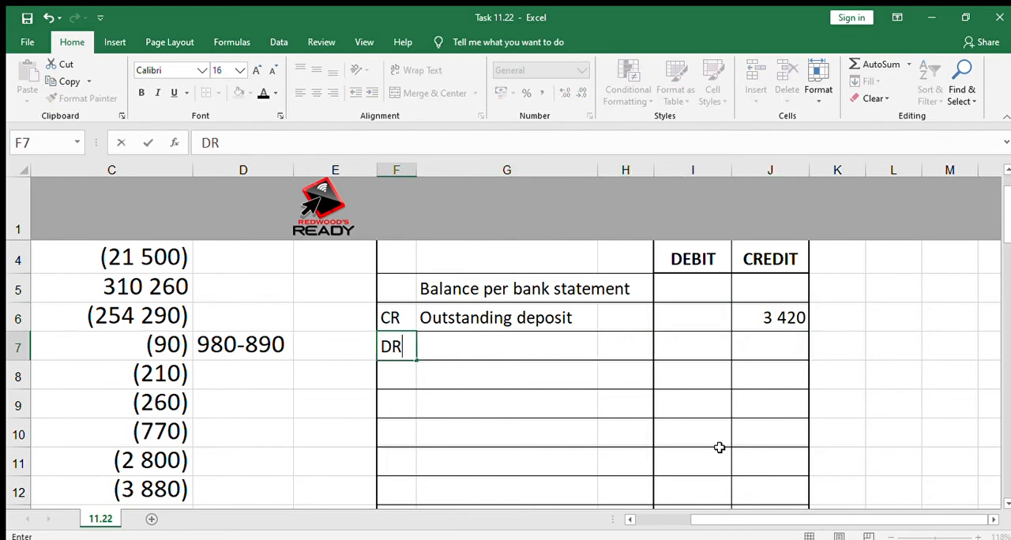
Label G7 of the reconciliation statement "Outstanding cheques", replacing the autocompleted word "deposit".
key("Right")
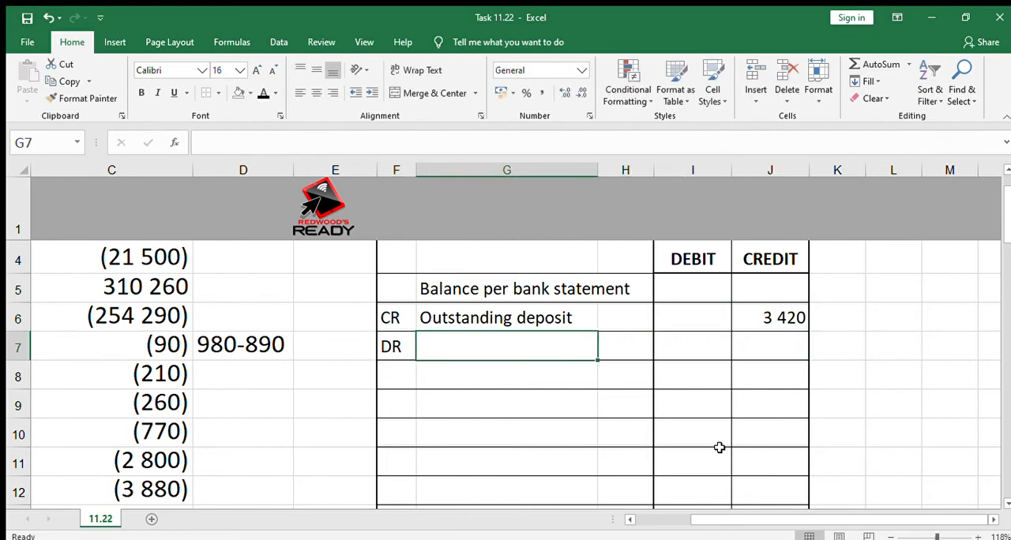
type("Outstanding deposit")
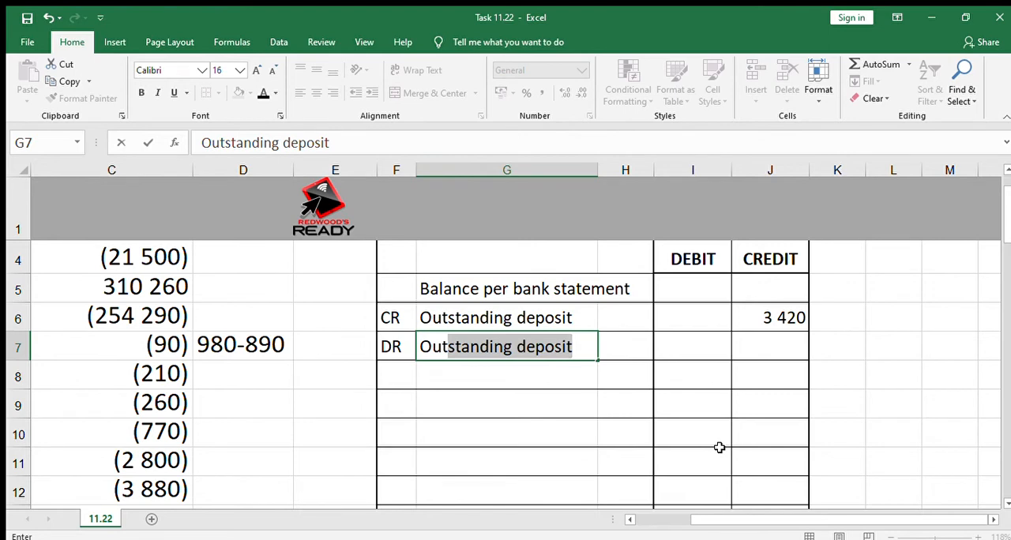
left_click(352, 132)
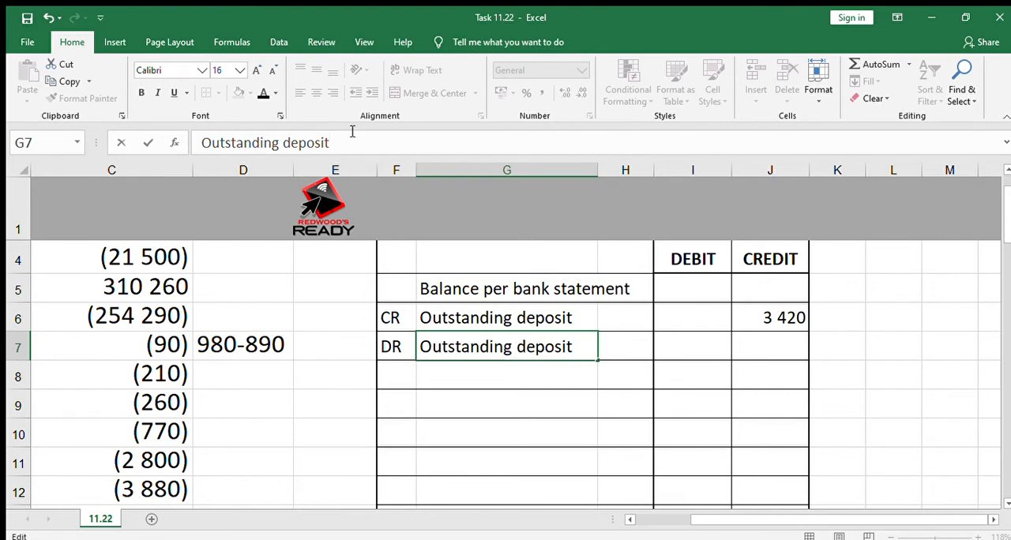
key("BackSpace")
key("BackSpace")
key("BackSpace")
key("BackSpace")
key("BackSpace")
key("BackSpace")
key("BackSpace")
type("c")
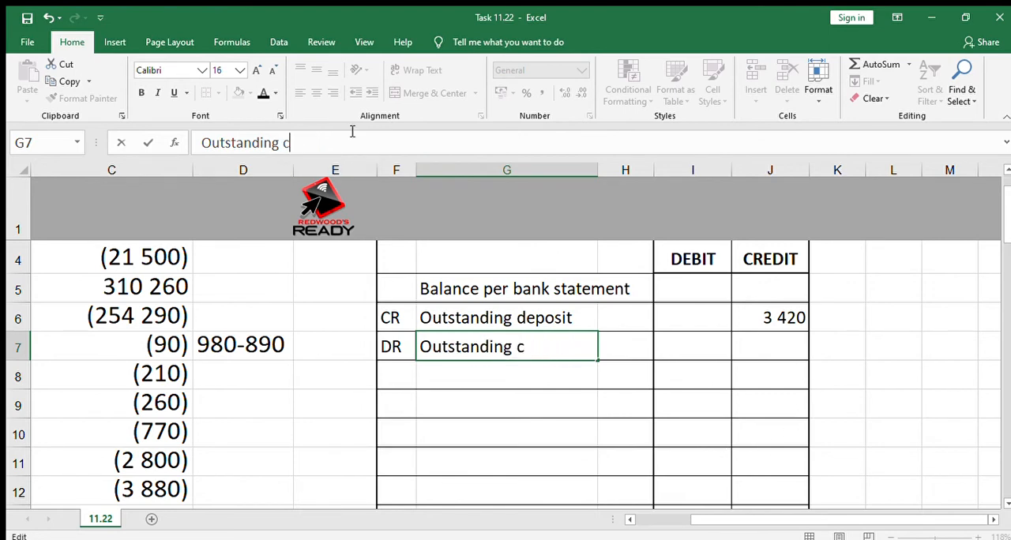
type("heques")
key("Return")
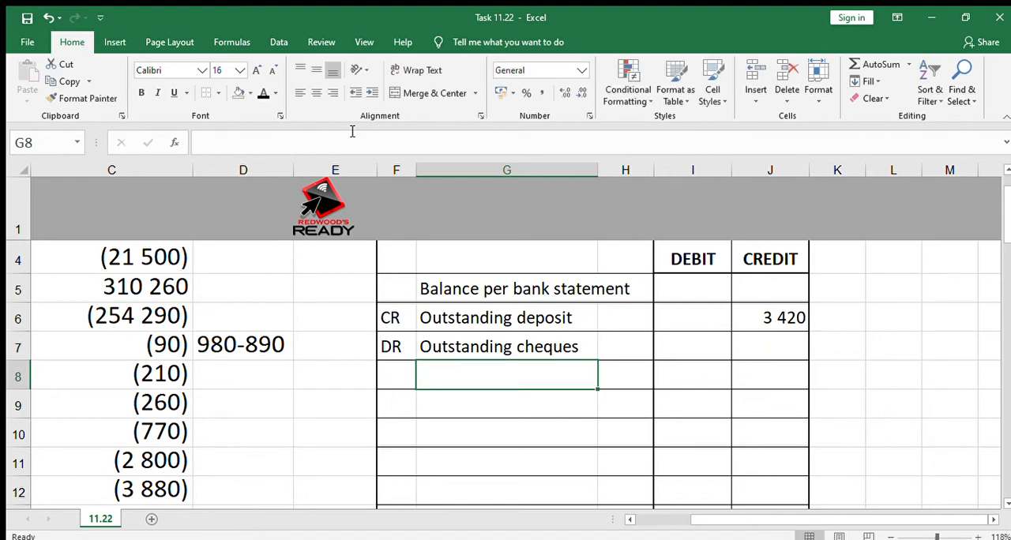
List the outstanding cheques C 12592, C 12598 and C 12599 in G8 to G10.
type("C")
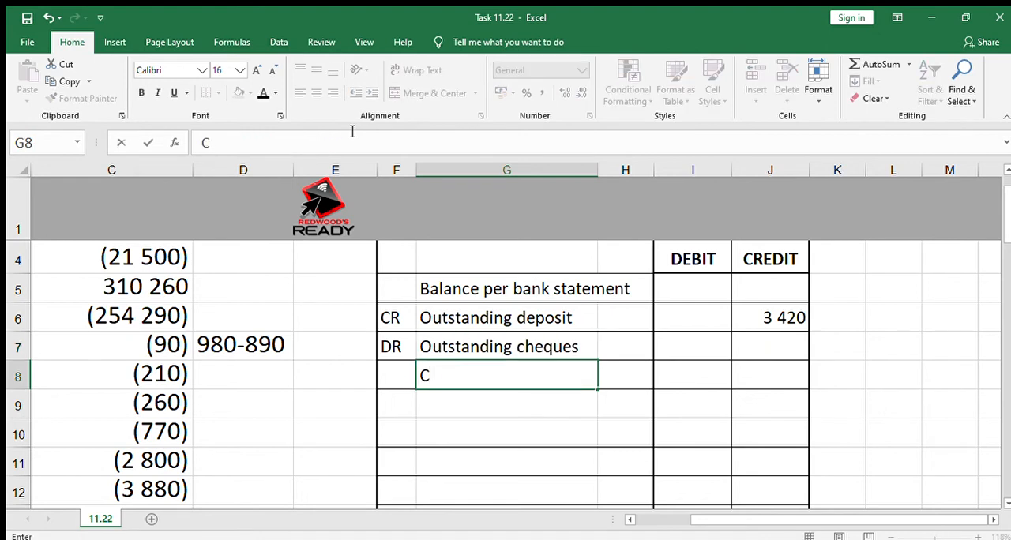
type(" 12592")
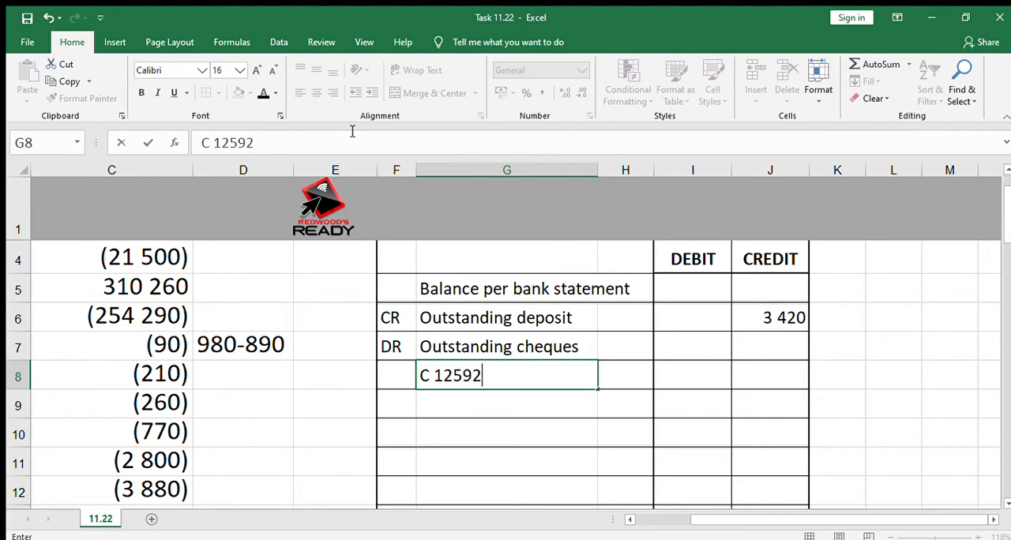
key("Return")
type("C ")
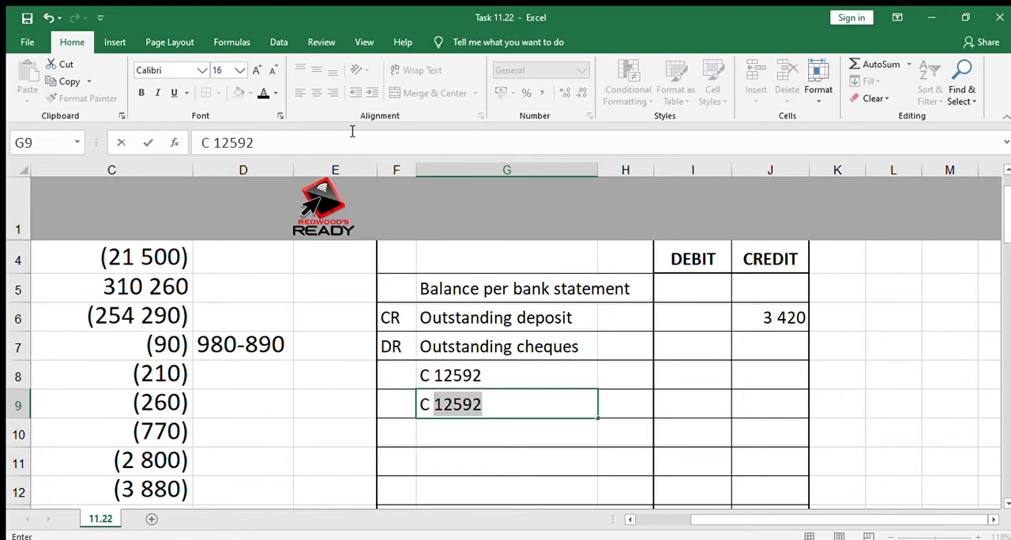
type("12")
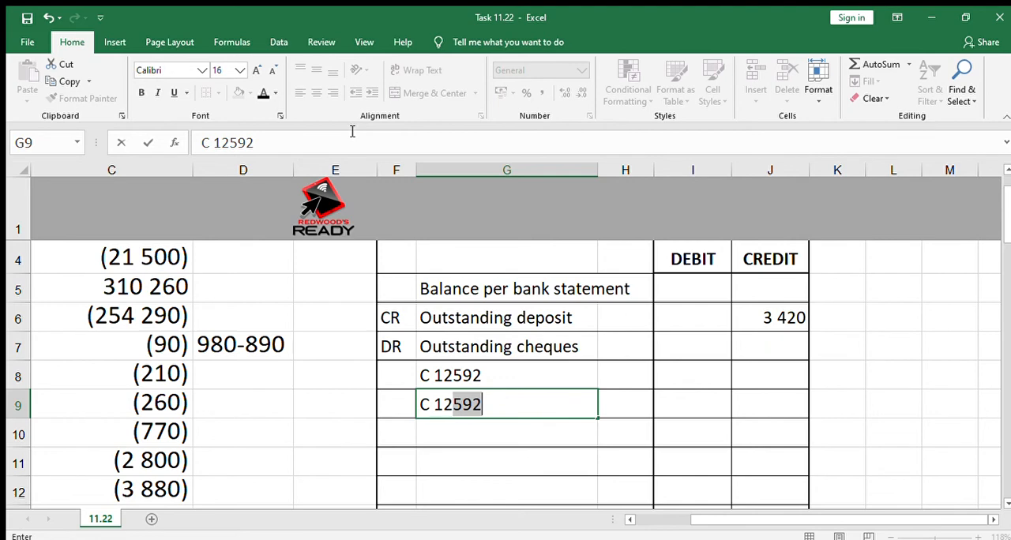
type("598")
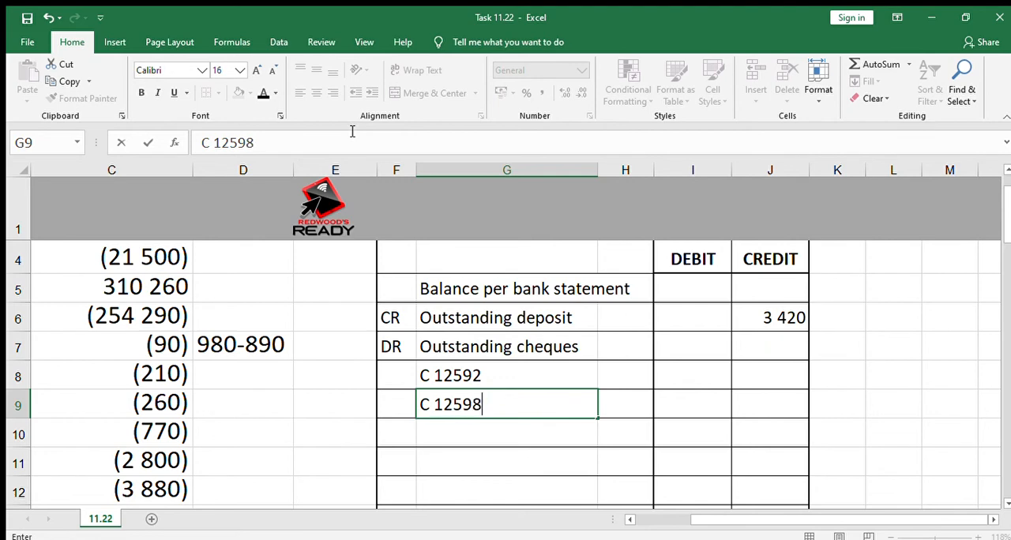
key("Return")
type("C ")
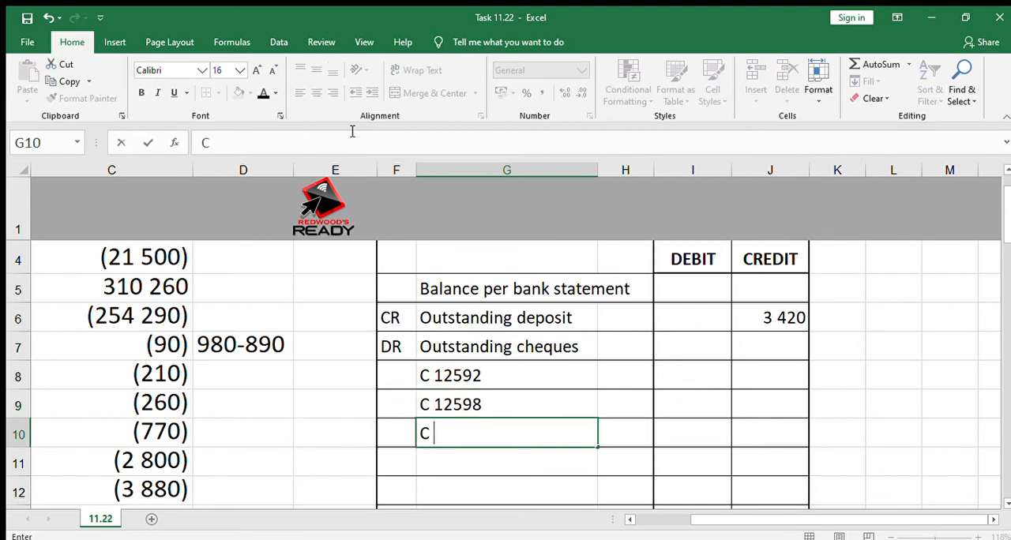
type("12599")
Enter the debit amounts 510 for cheque C 12592 in I8 and 1890 for cheque C 12598 in I9.
key("Up")
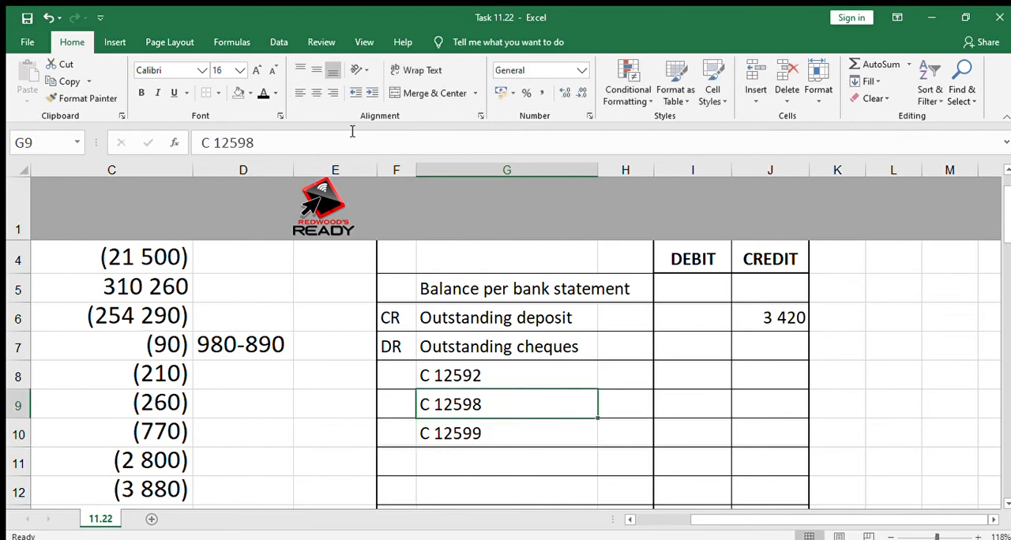
key("Up")
key("Right")
key("Right")
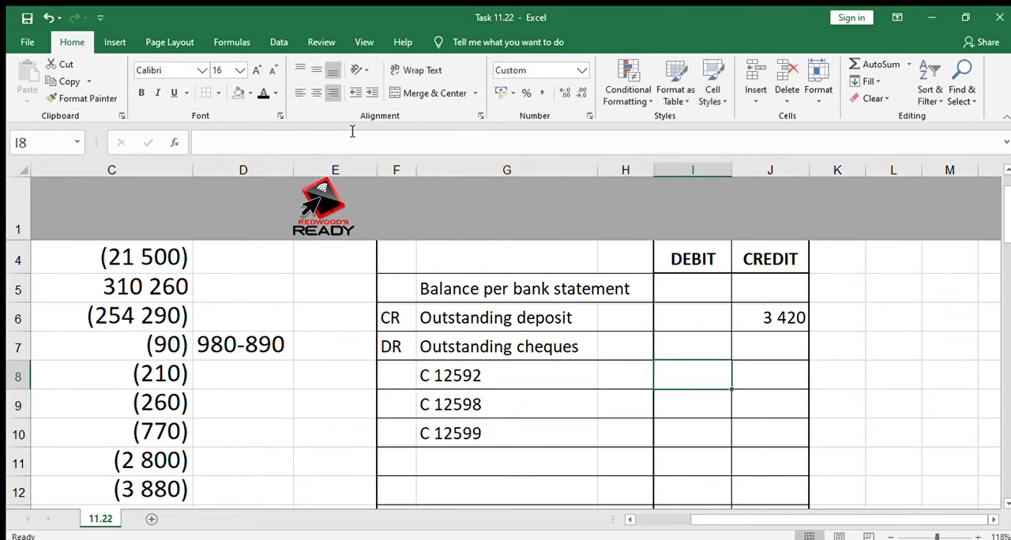
type("510")
key("Return")
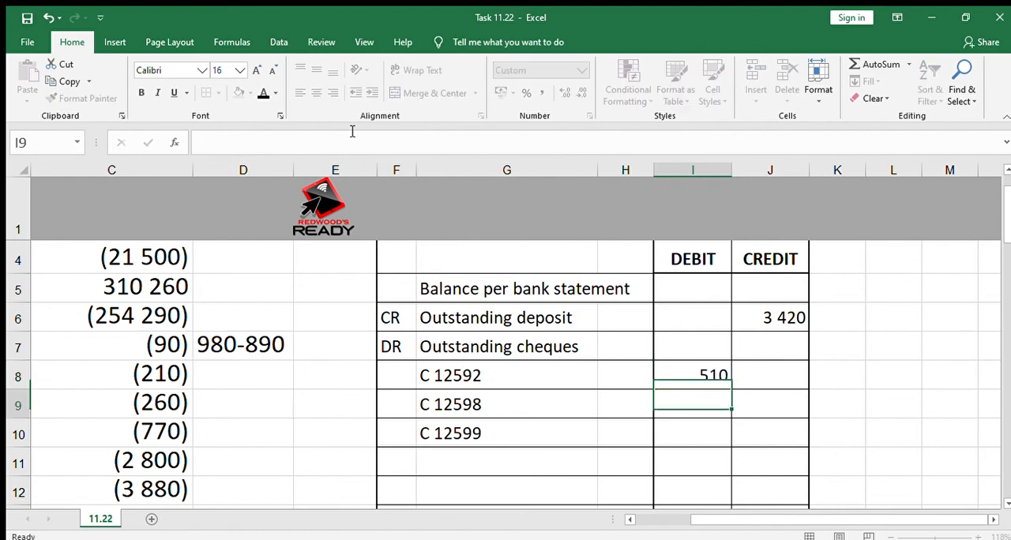
type("1890")
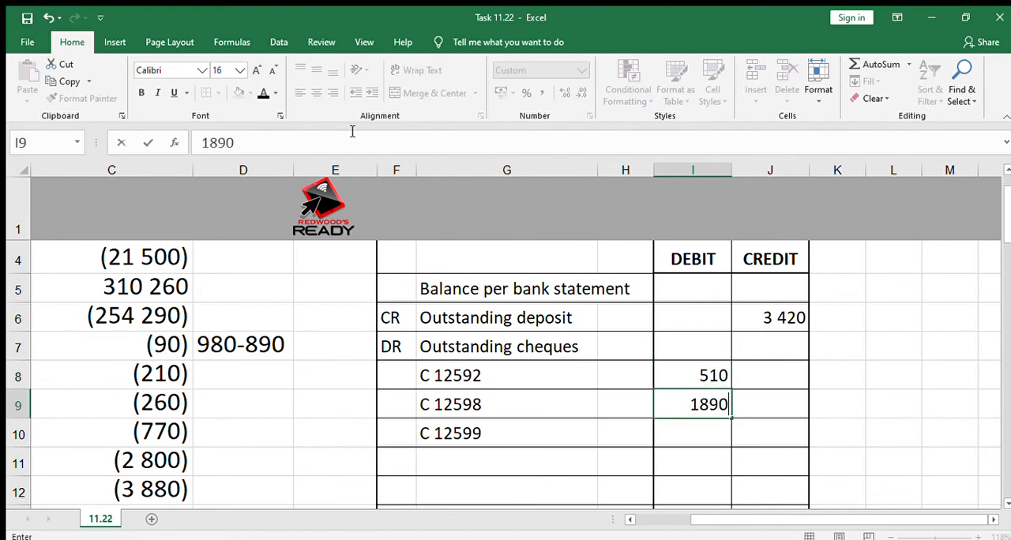
key("Return")
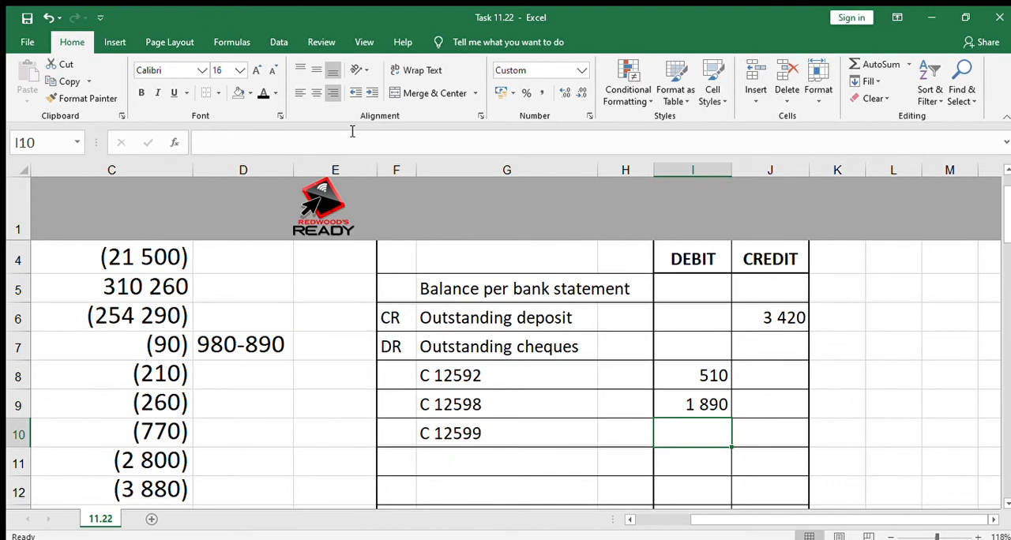
Enter the debit 840 for cheque C 12599 in I10 and add cheque C 12582 with a debit of 1230 in row 11.
type("840")
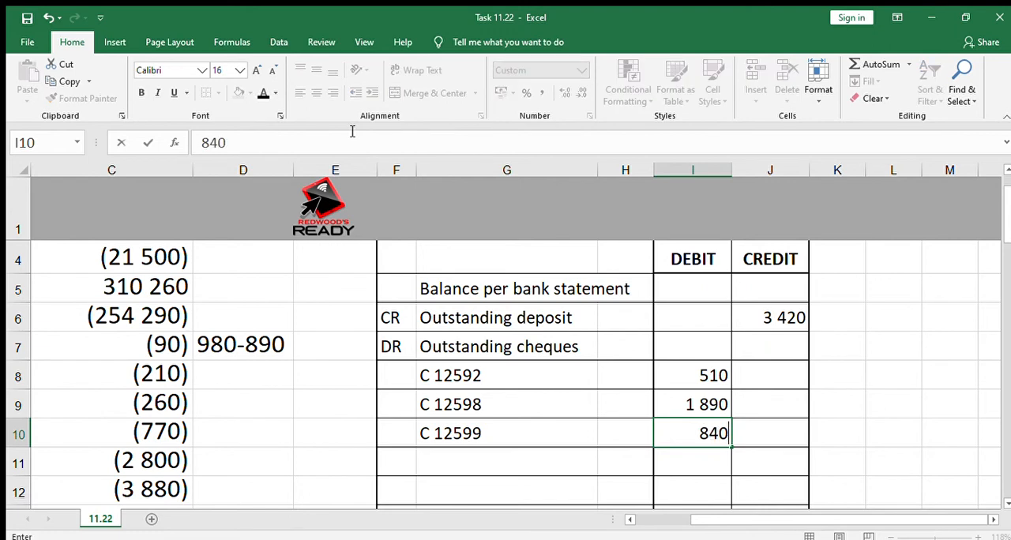
key("Return")
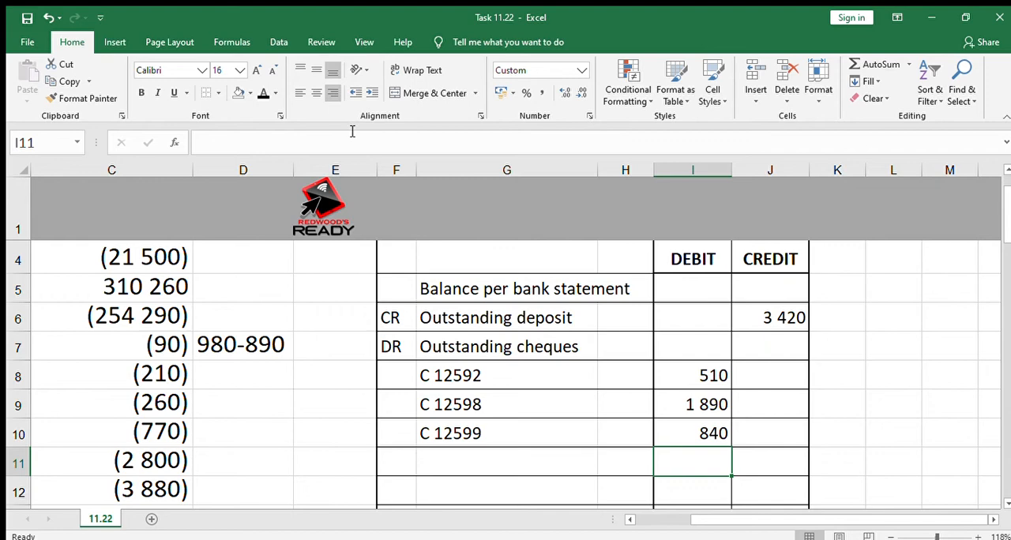
key("Left")
key("Left")
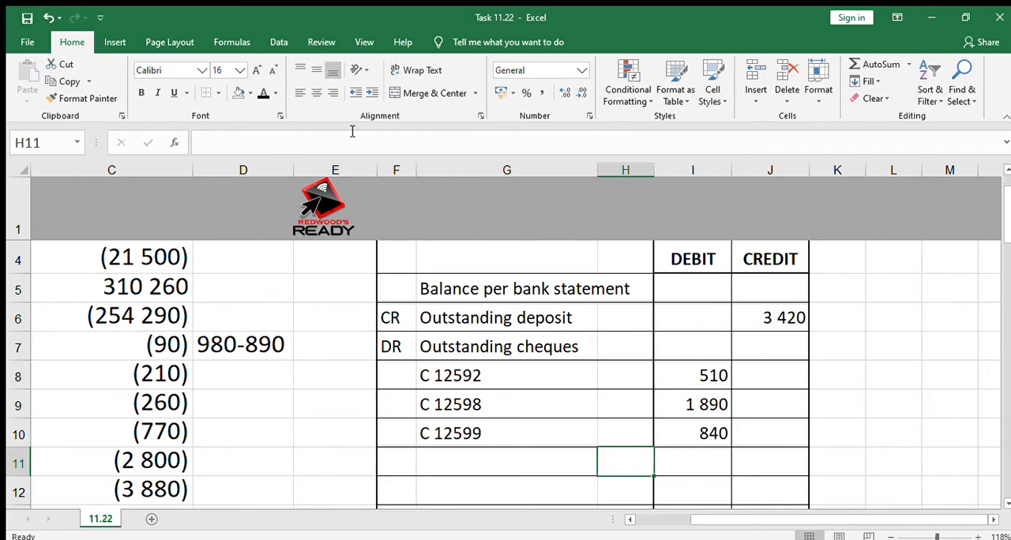
type("C 1")
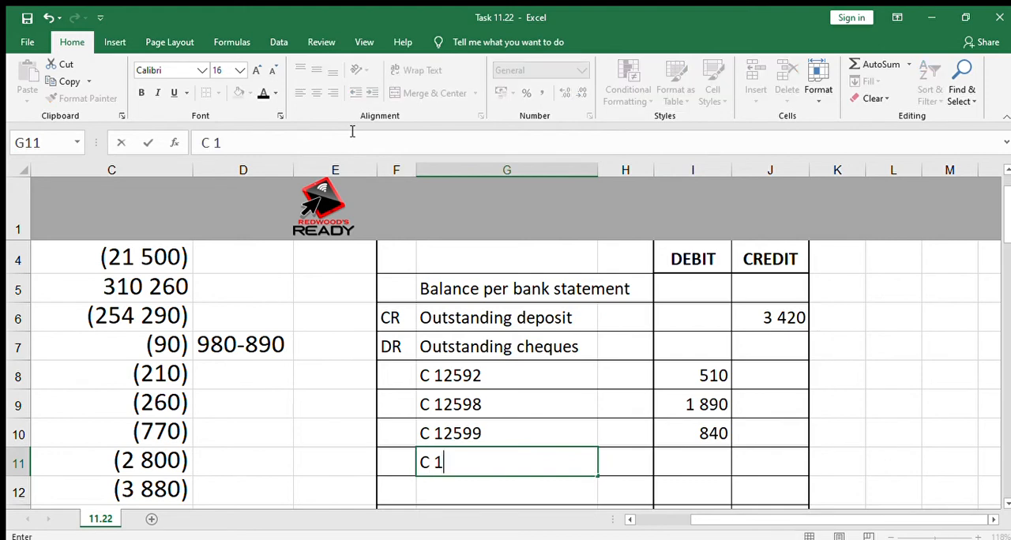
type("2582")
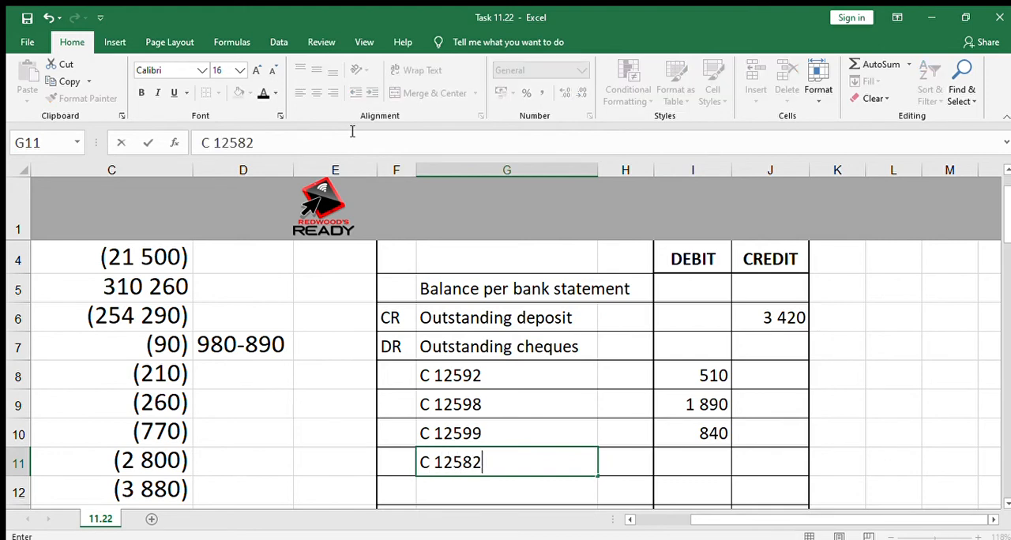
key("Right")
key("Right")
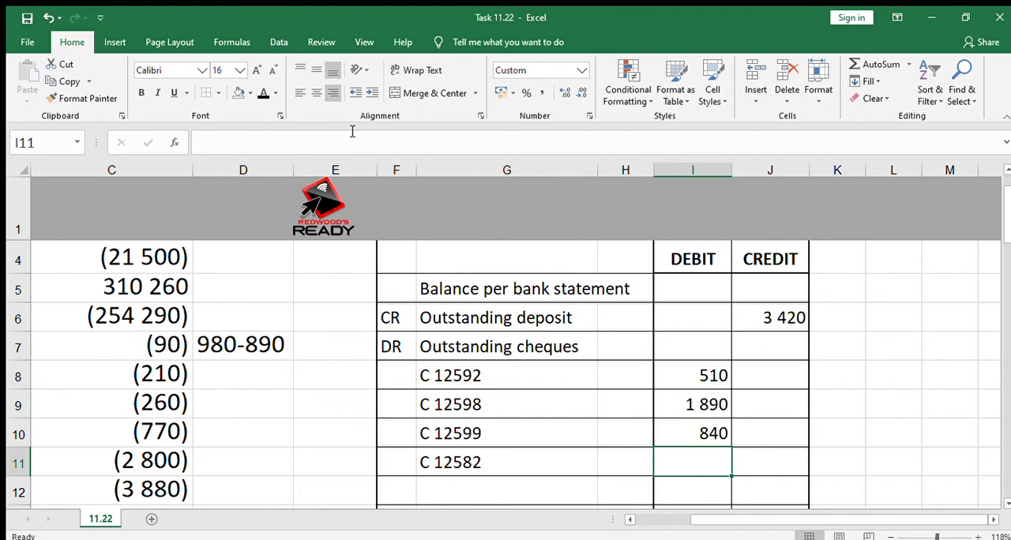
type("1230")
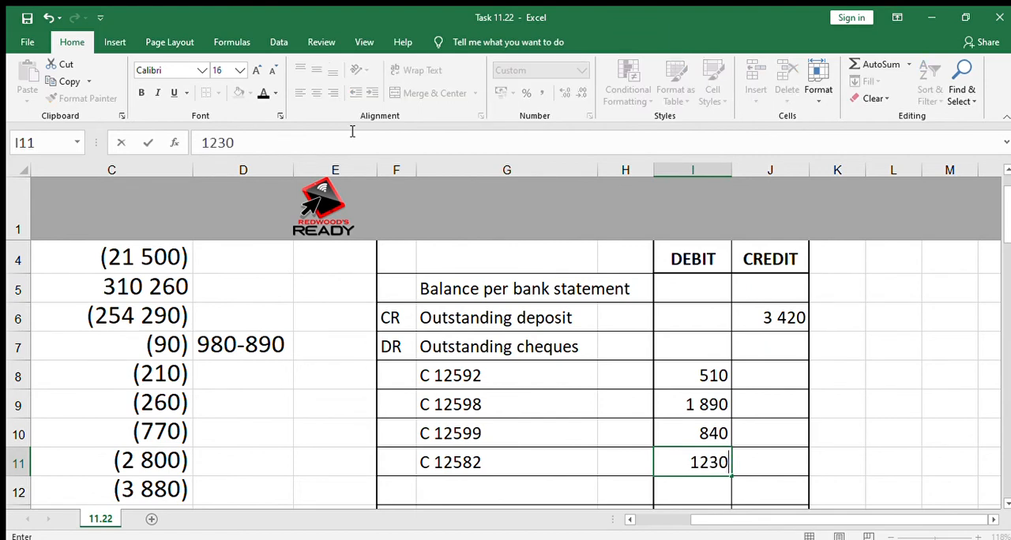
key("Return")
Total the bank account calculation in C14 with an AutoSum of C4:C13.
key("Left")
key("Left")
key("Left")
key("Left")
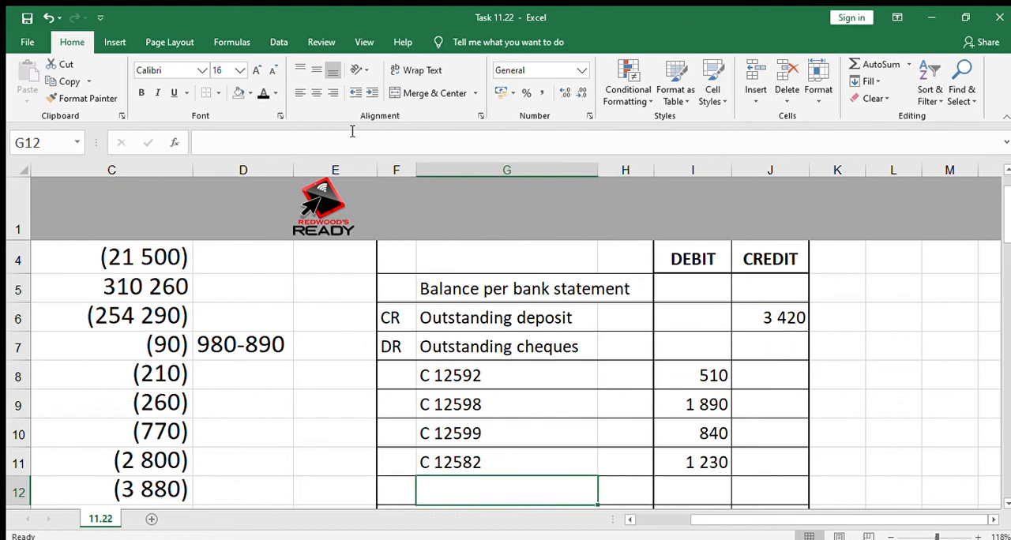
key("Left")
key("Left")
key("Left")
key("Left")
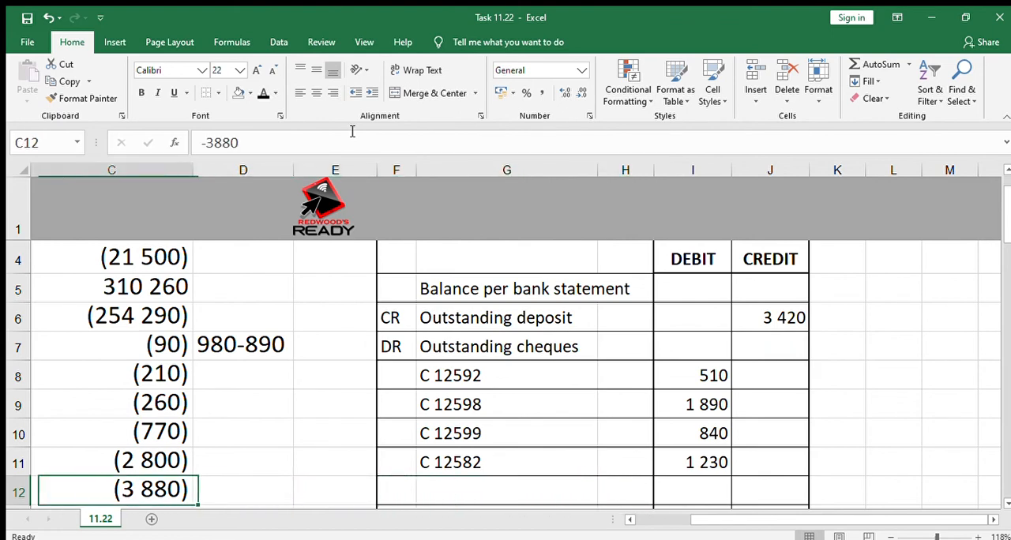
key("Down")
key("Down")
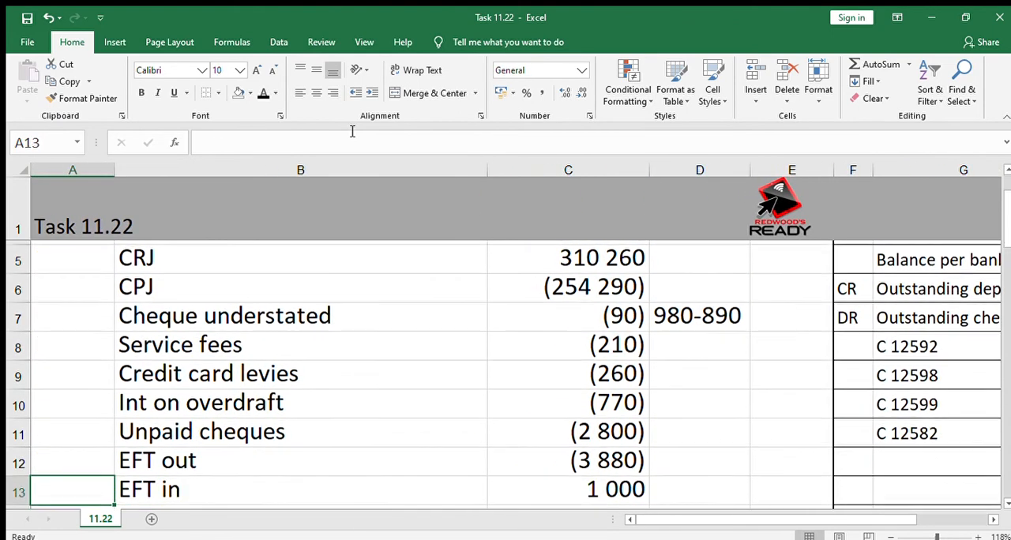
key("Right")
key("Right")
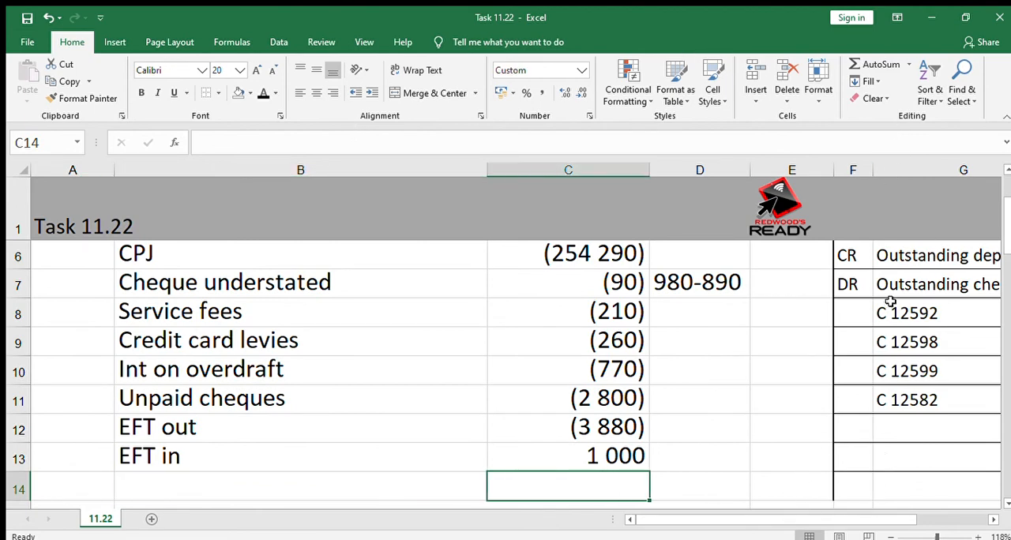
left_click(863, 67)
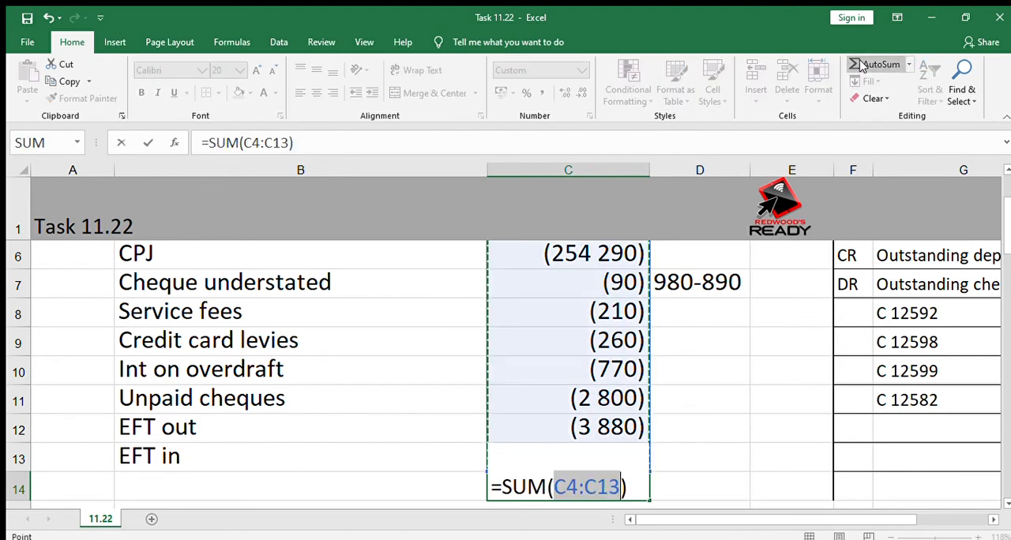
left_click(1005, 169)
left_click(1005, 170)
left_click(1005, 170)
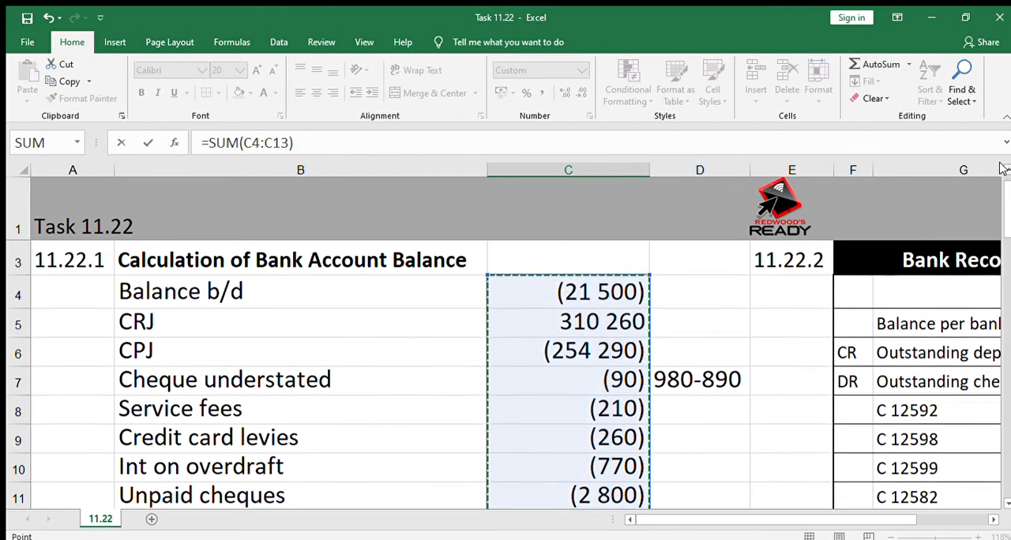
key("Return")
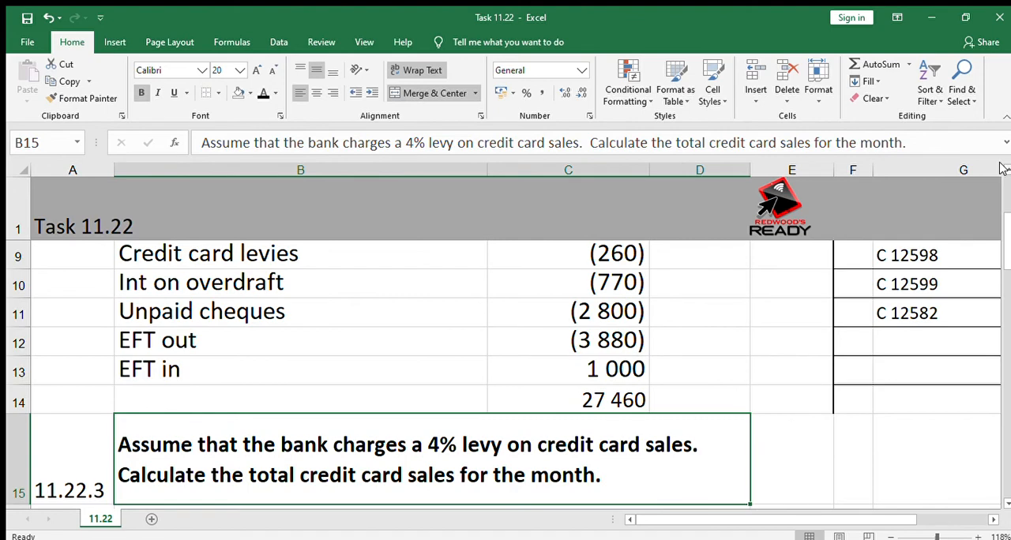
key("Up")
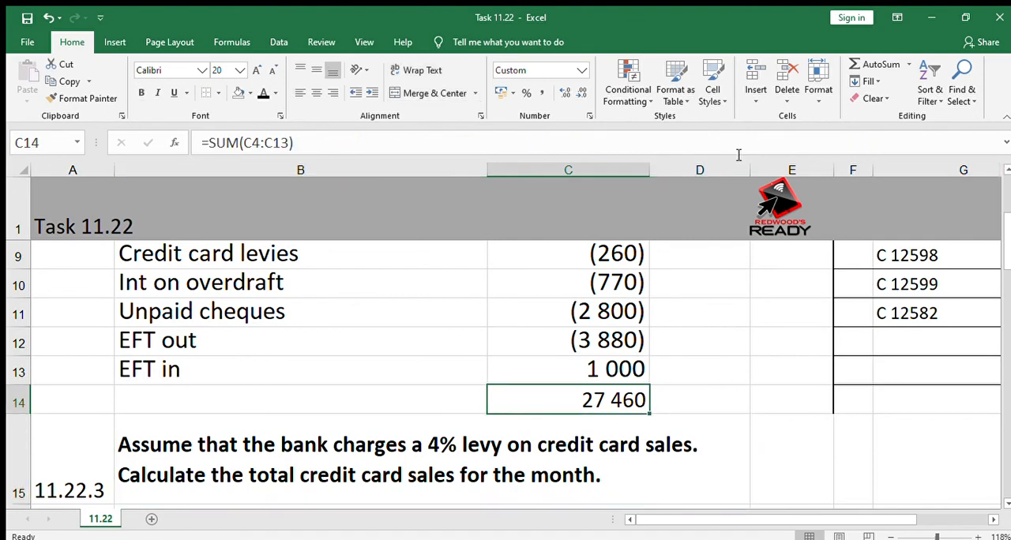
Insert a blank row above the 11.22.3 question about the credit card levy.
left_click(14, 452)
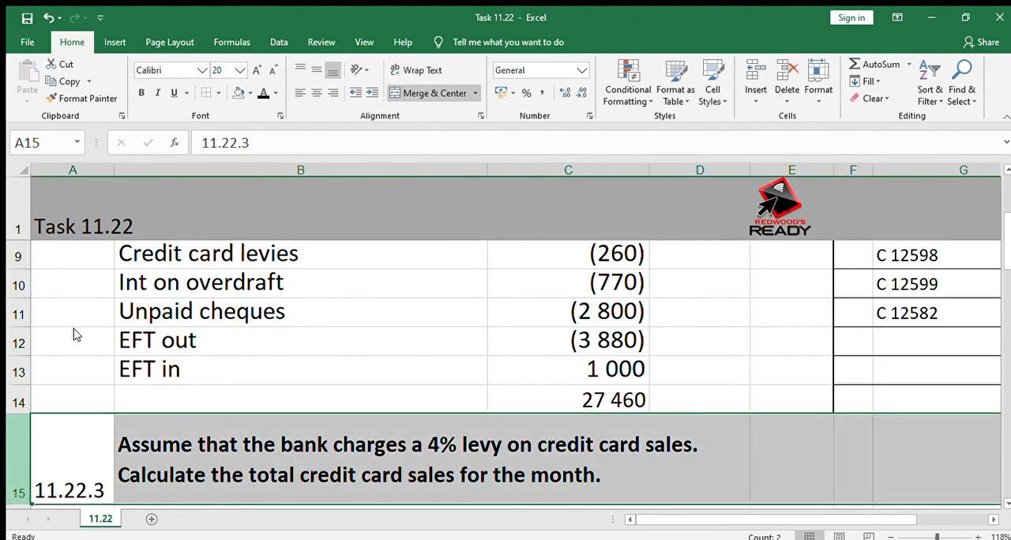
key("ctrl+shift+plus")
left_click(480, 463)
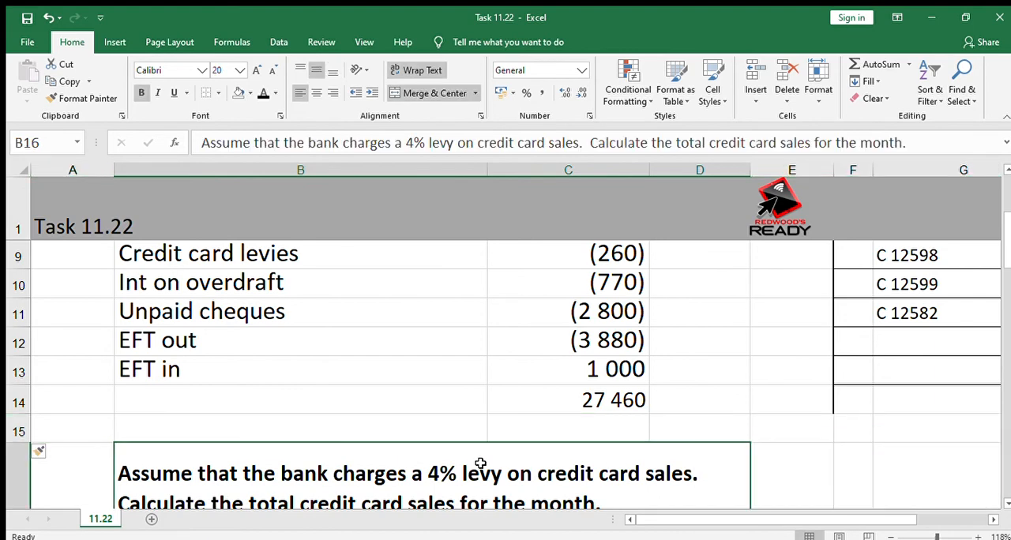
key("Up")
key("Up")
key("Up")
key("Right")
key("Right")
key("Right")
key("Right")
key("Right")
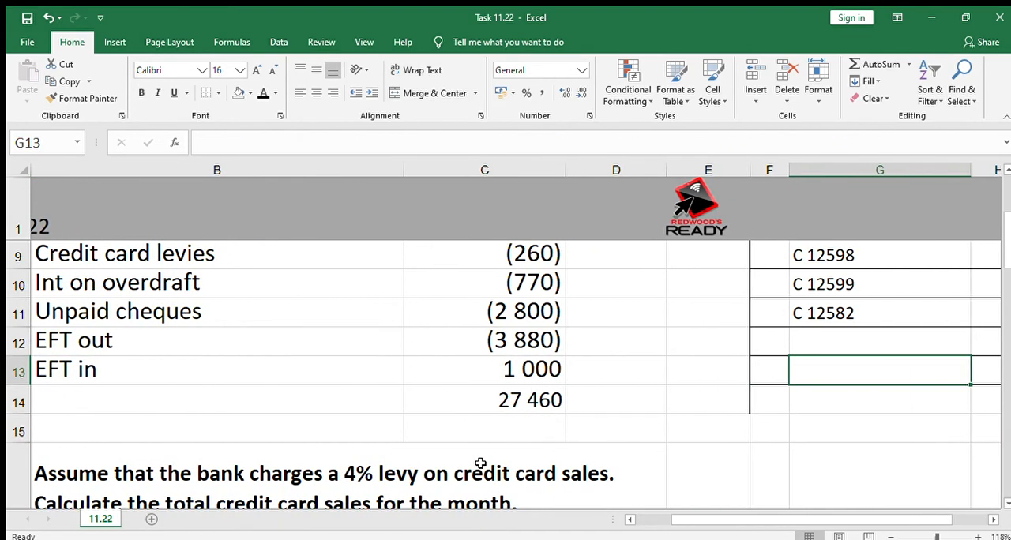
key("Left")
key("Left")
key("Left")
key("Left")
key("Up")
key("Up")
key("Up")
key("Up")
key("Up")
key("Up")
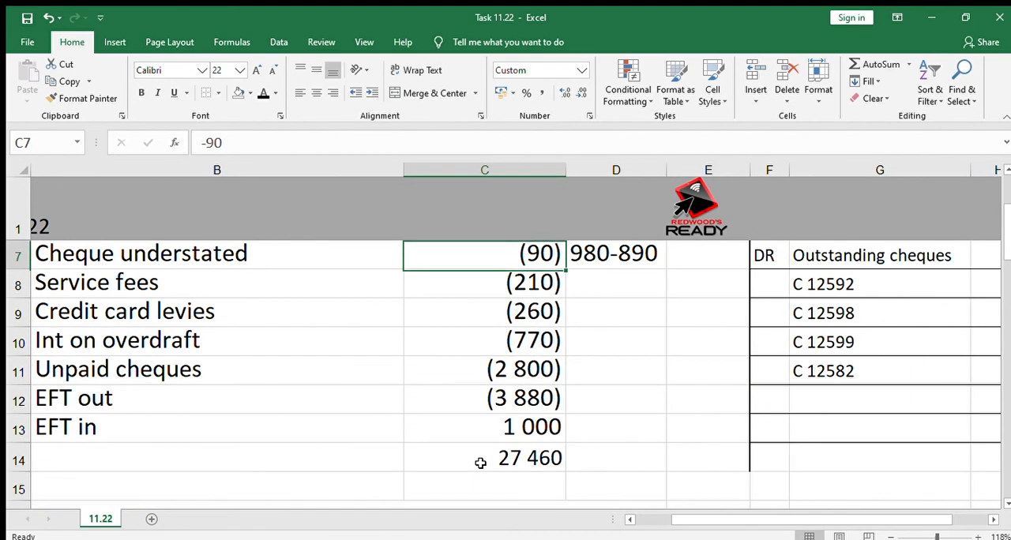
key("Up")
key("Up")
key("Down")
Label the bank account total "Favourable balance" in B14.
key("ctrl+Down")
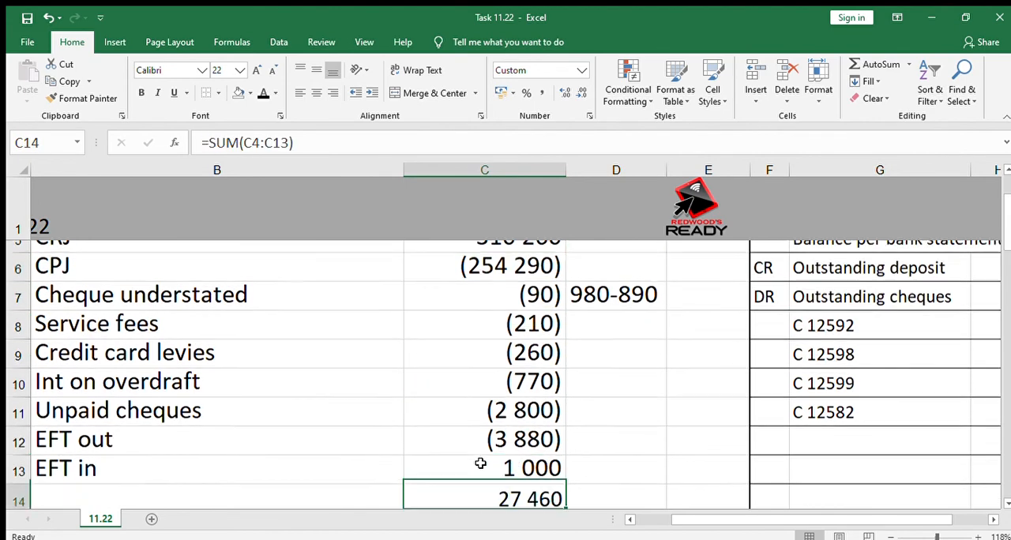
key("Down")
key("Up")
key("Left")
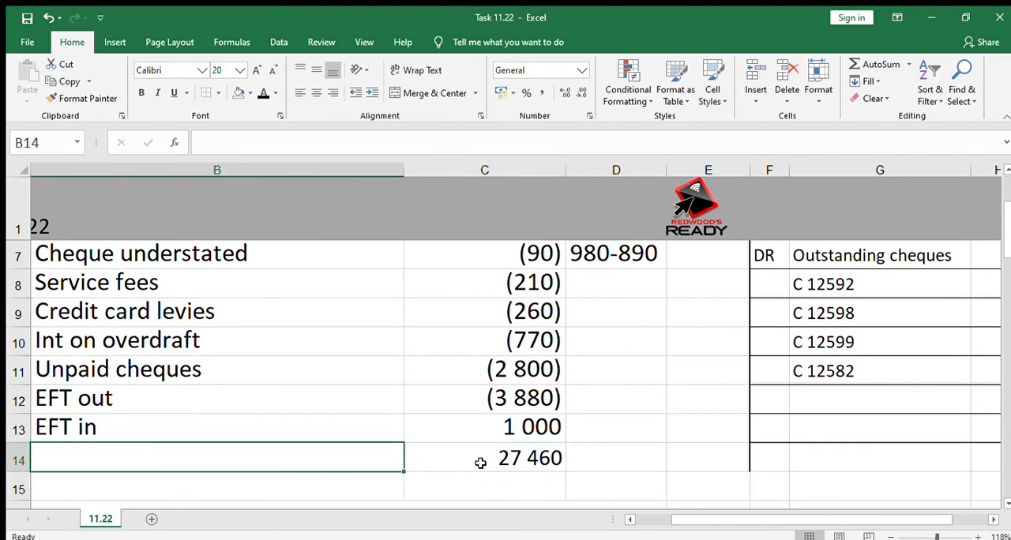
type("Favour")
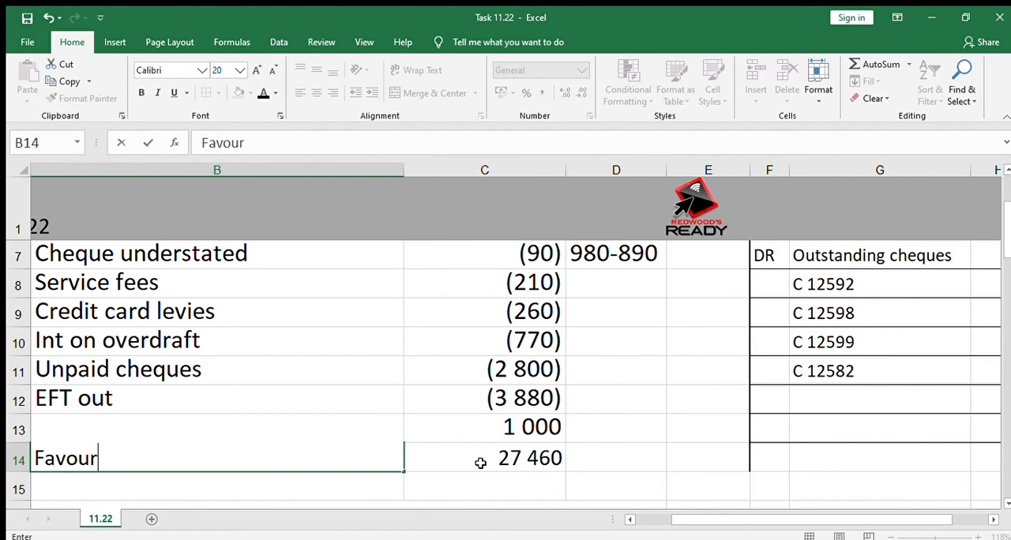
type("able ba")
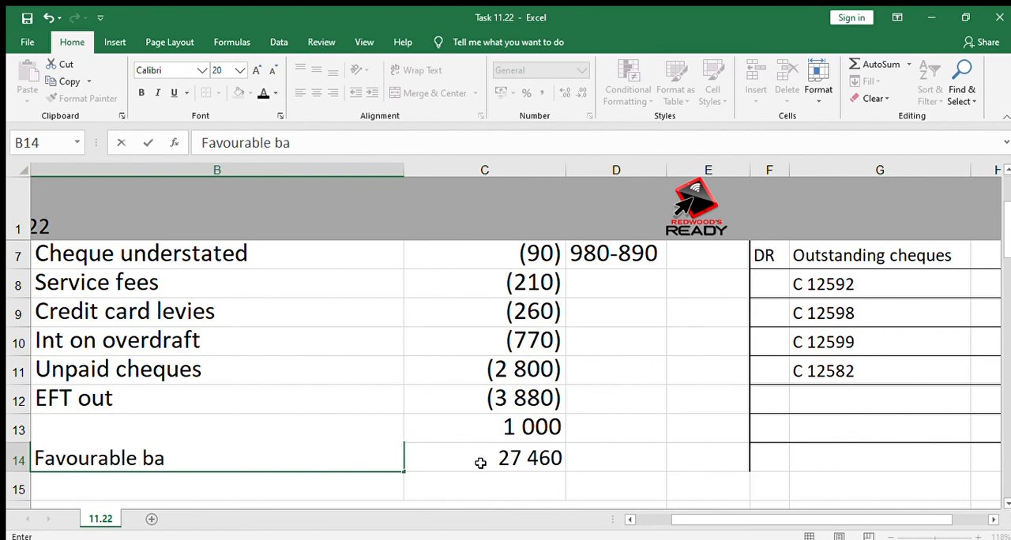
type("lance")
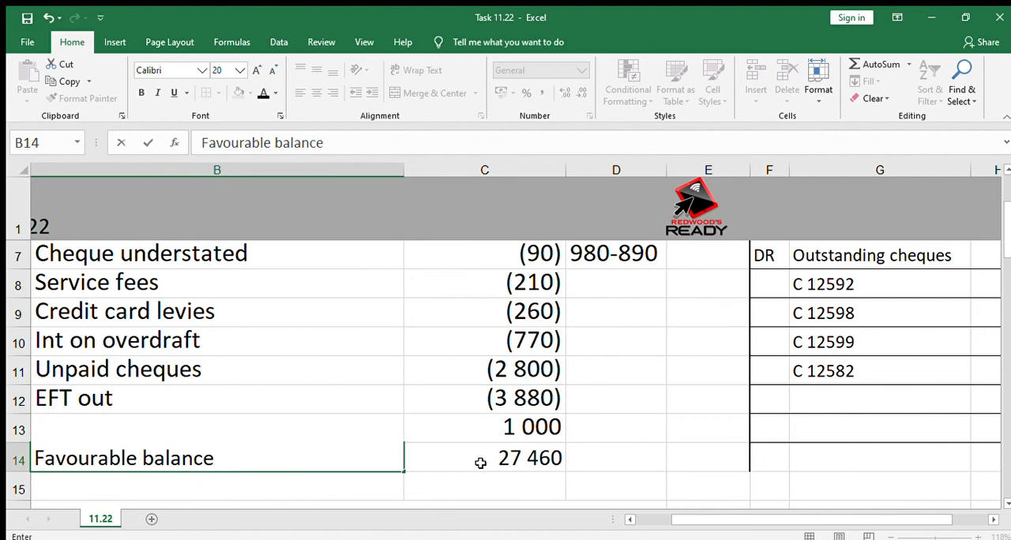
key("Tab")
key("Tab")
key("Tab")
key("Tab")
key("Tab")
key("Tab")
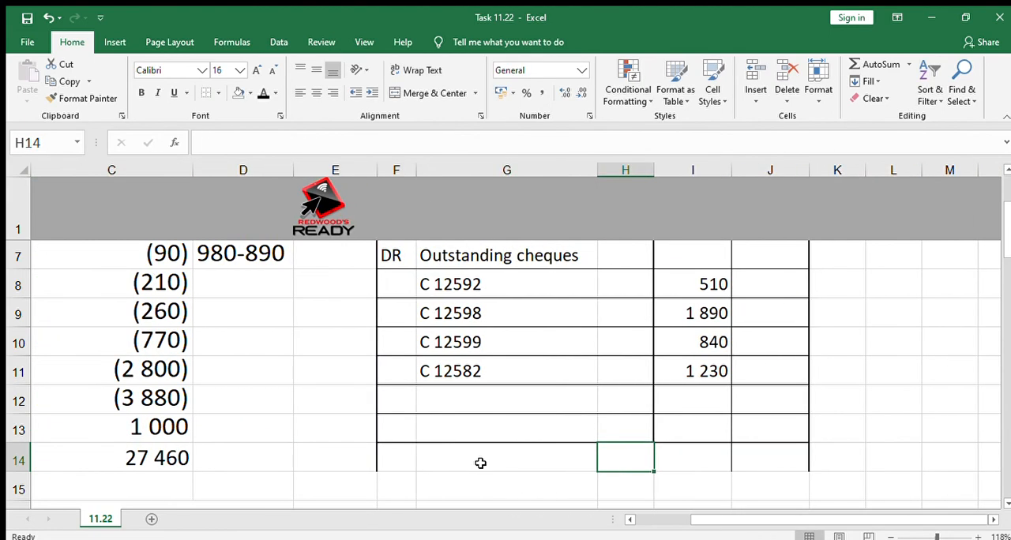
Enter "DR" in F12 of the reconciliation statement, below the outstanding cheques.
key("Up")
key("Up")
key("Left")
key("Left")
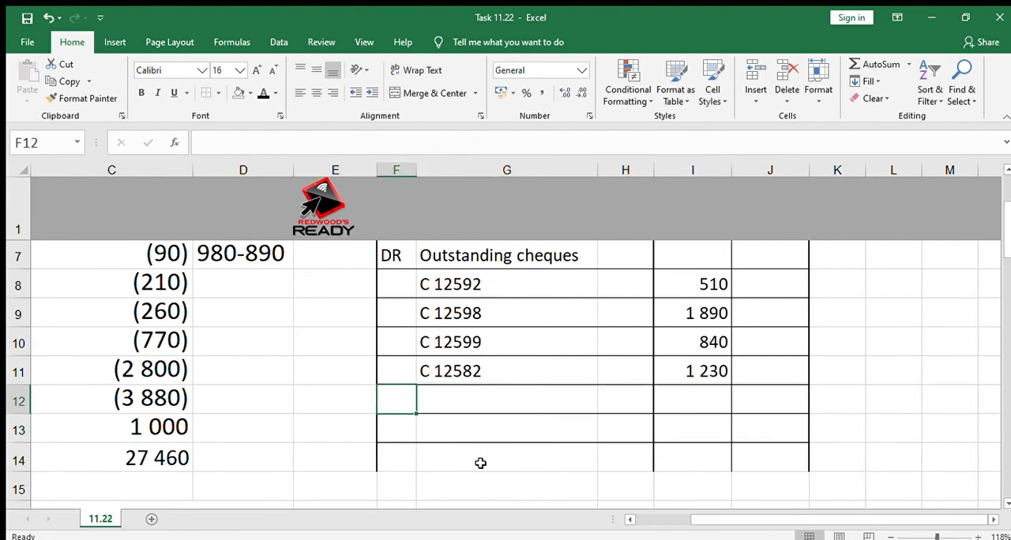
type("D")
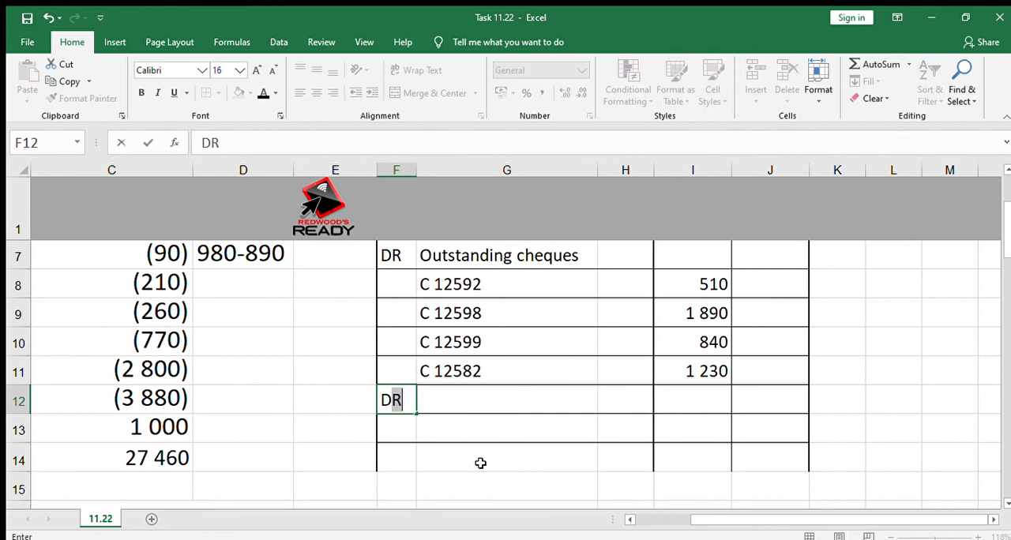
key("Tab")
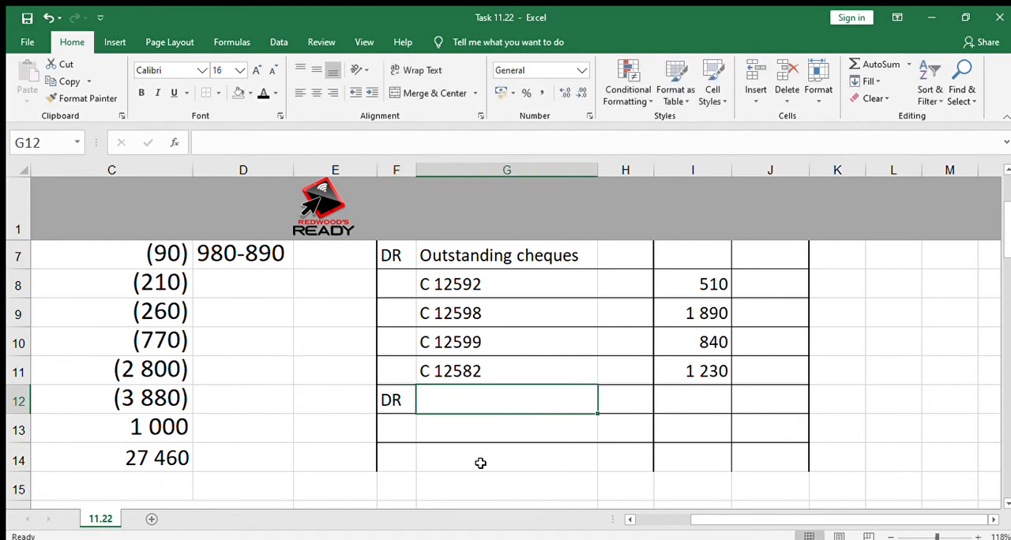
Label G12 of the reconciliation statement "Balance per bank account", replacing the autocompleted ending "statement".
type("Balancer")
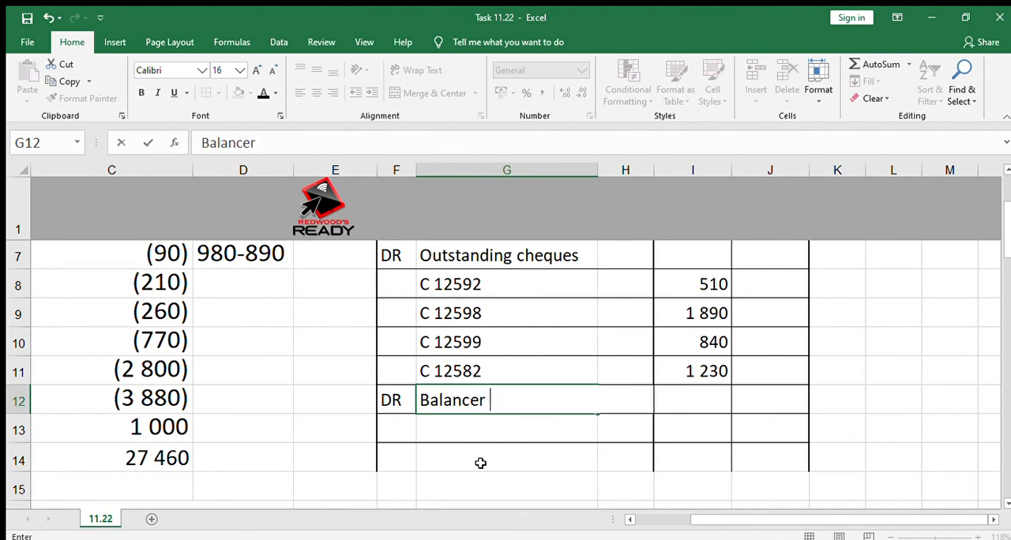
key("BackSpace")
type("per ba")
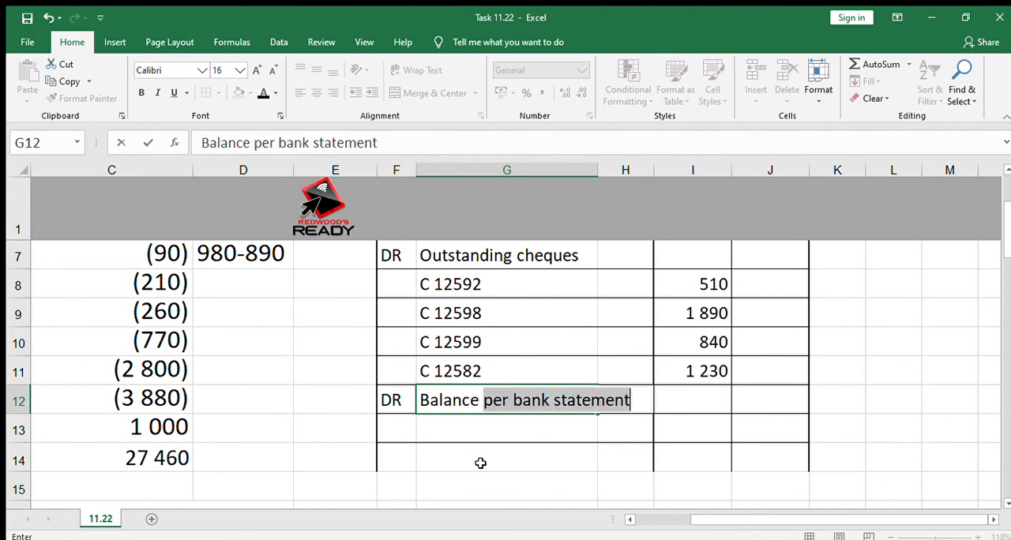
type("nk")
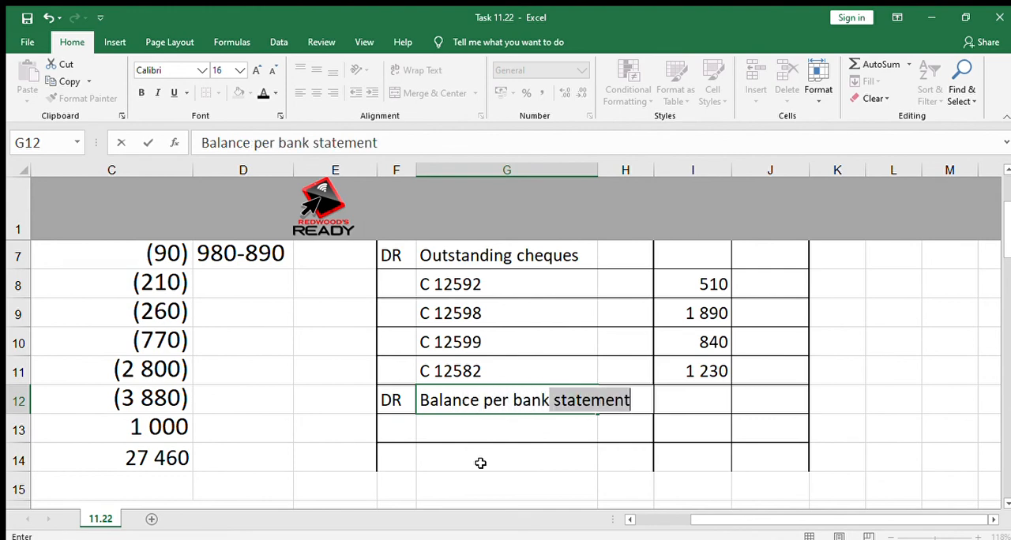
type(" account")
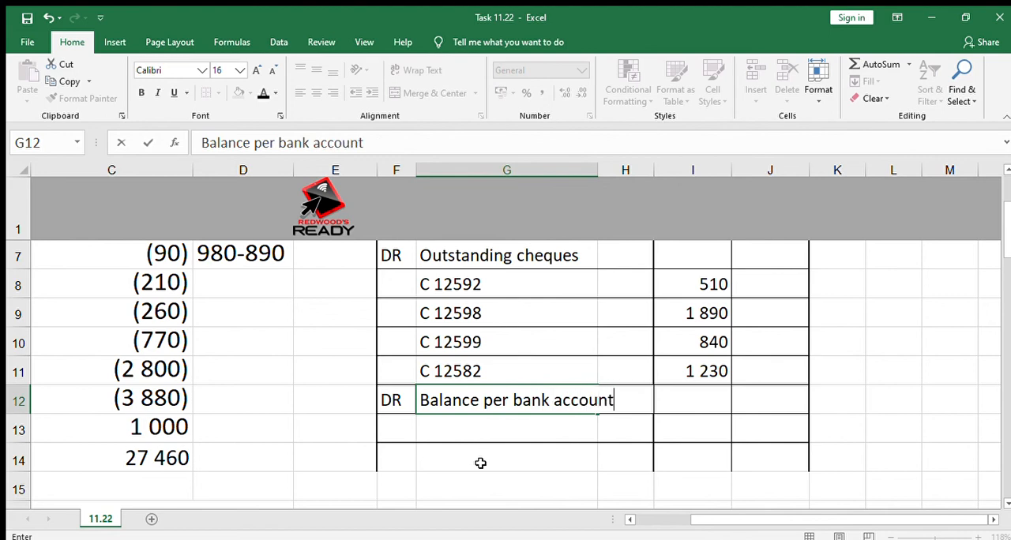
key("Tab")
Link the debit amount for the balance per bank account in I12 to the favourable balance in C14.
type("=")
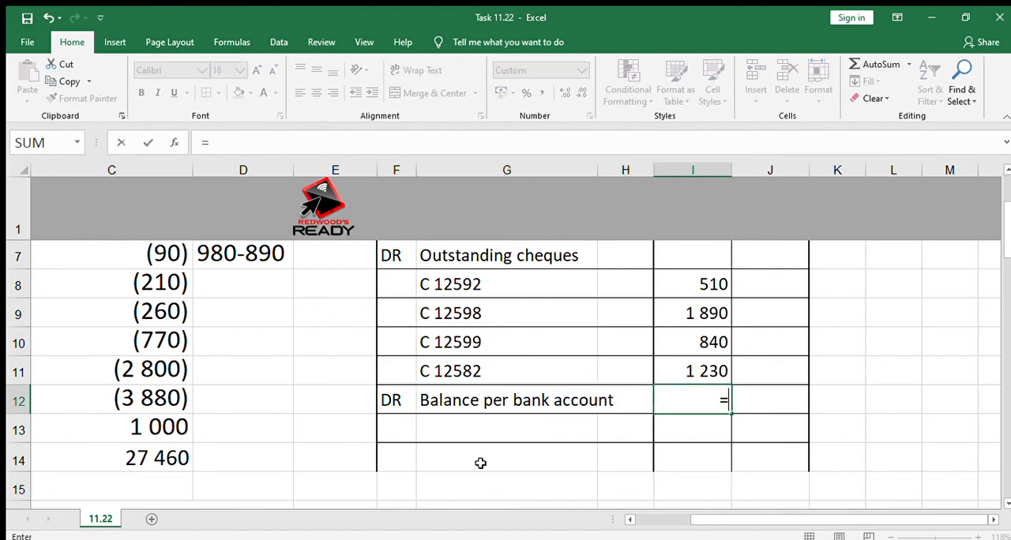
left_click(158, 450)
key("Return")
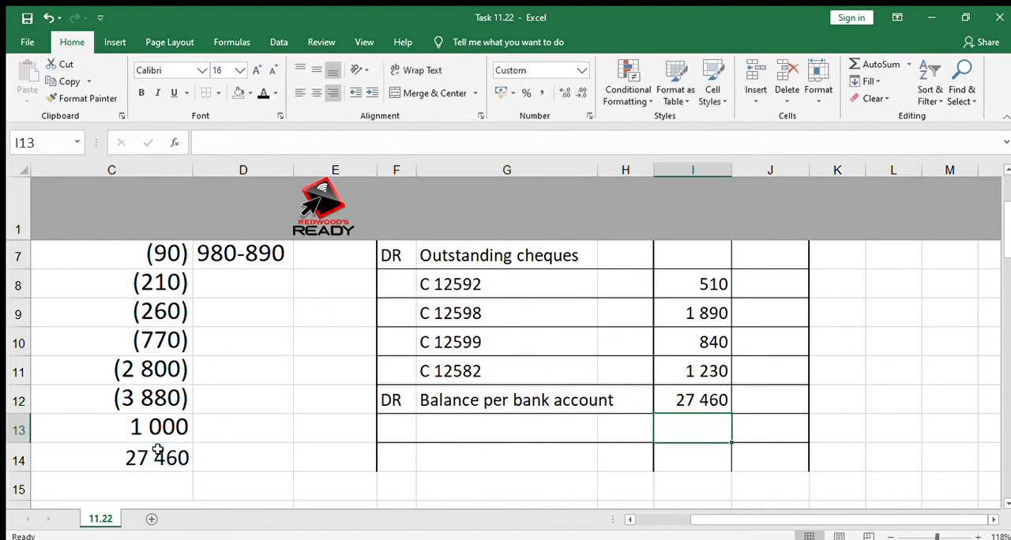
Review the debit and credit entries of the reconciliation statement, from the column headings down to the balance per bank account.
key("Up")
key("Up")
key("Up")
key("Up")
key("Up")
key("Up")
key("Up")
key("Up")
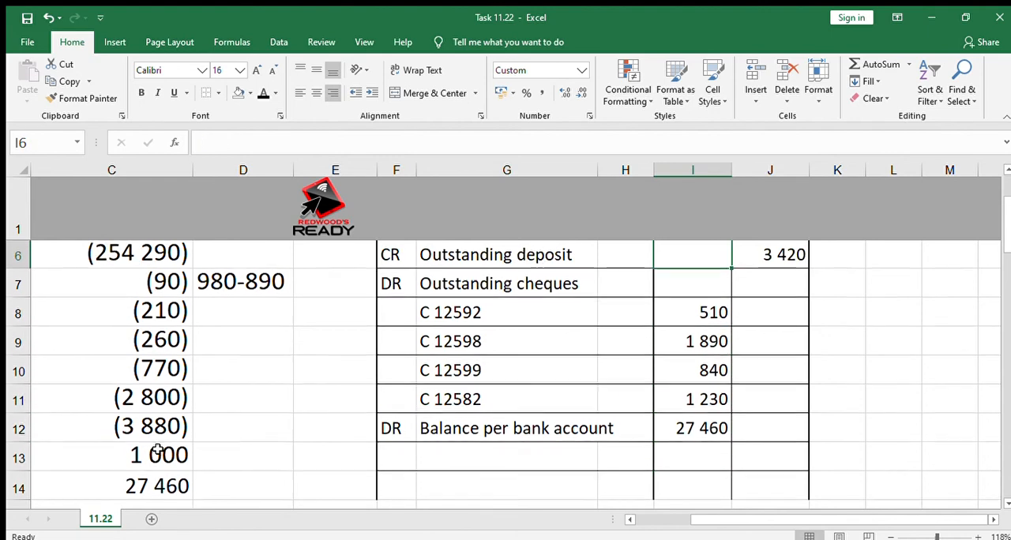
key("Up")
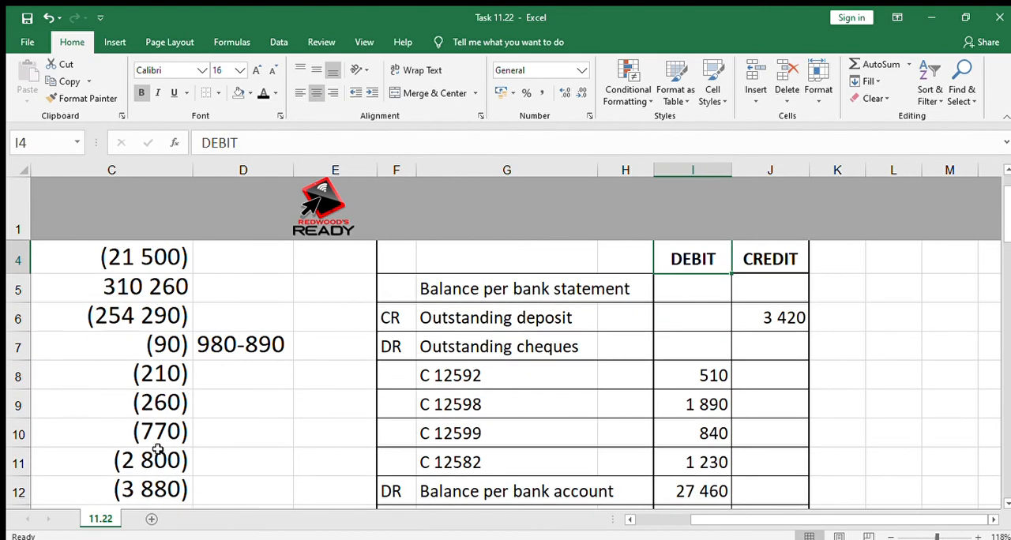
key("Down")
key("Down")
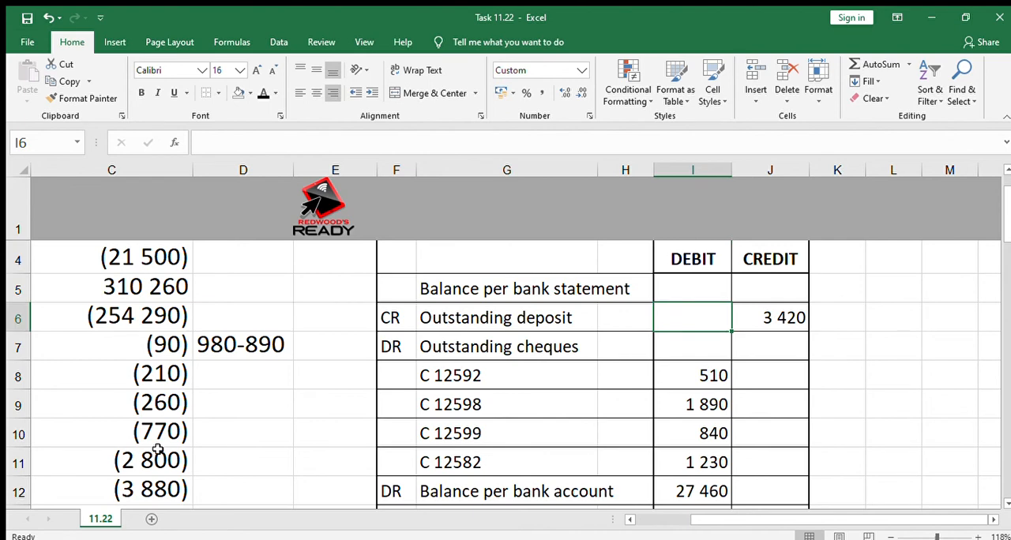
key("Down")
key("Down")
key("Down")
key("Down")
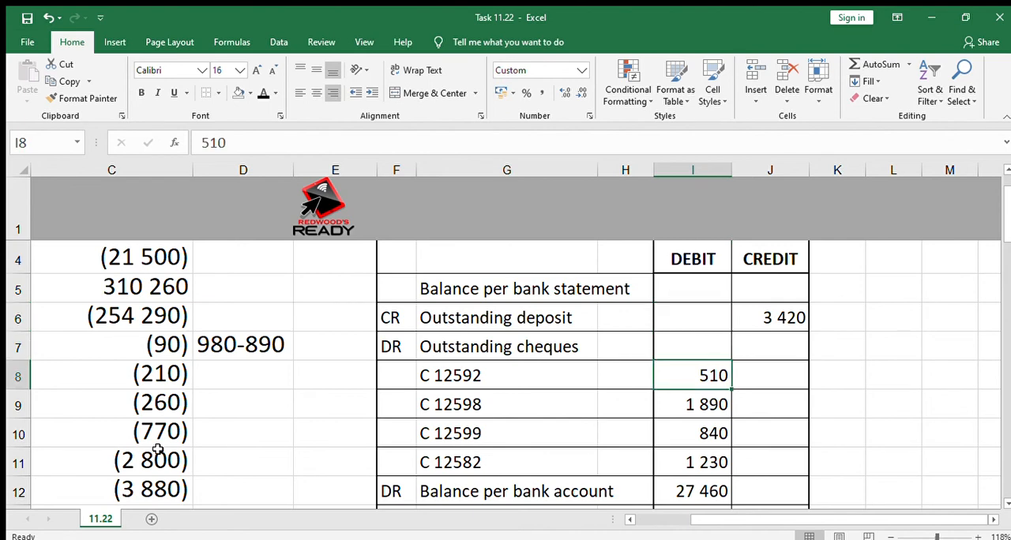
key("Down")
key("Down")
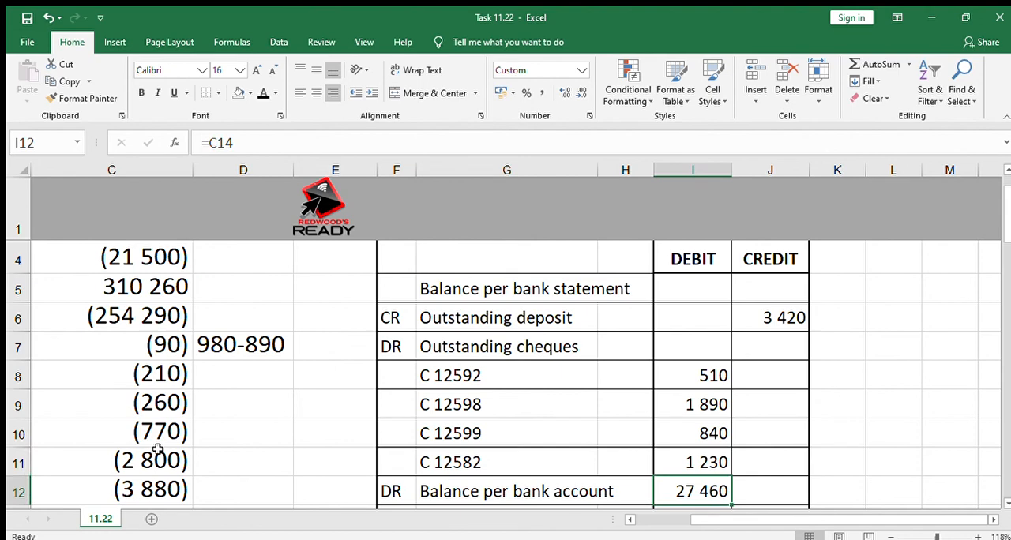
Total the debit column of the reconciliation statement in I13 by summing I8:I12.
key("Down")
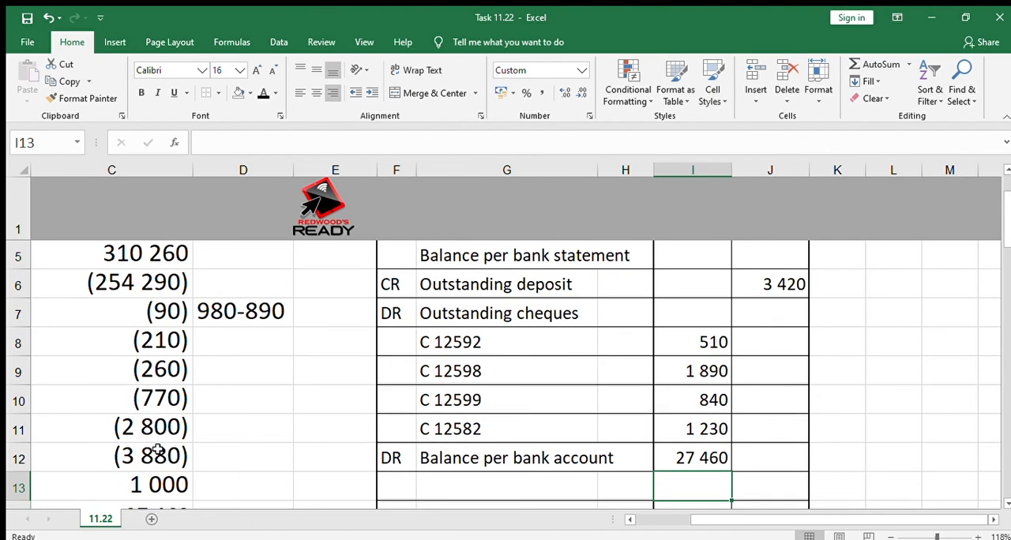
left_click(876, 62)
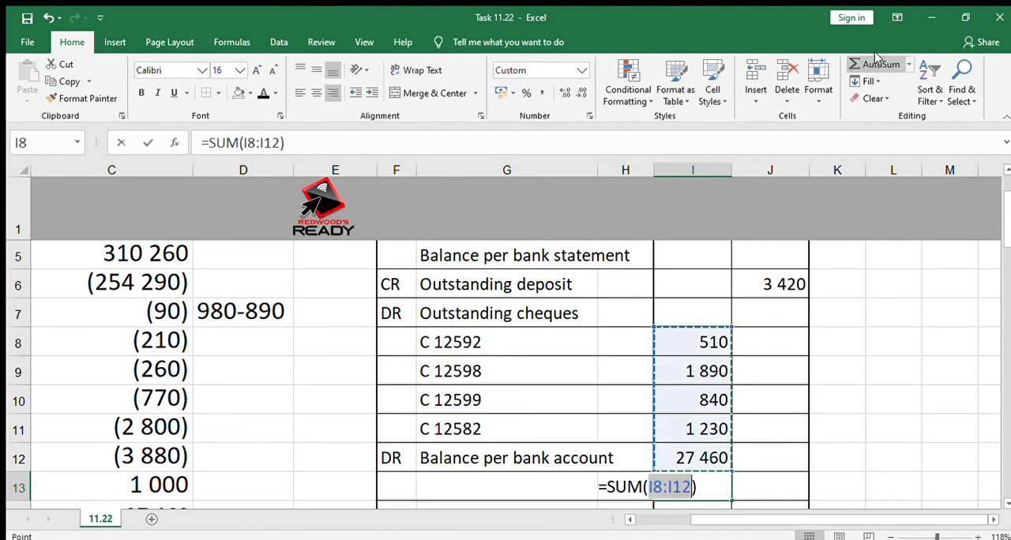
key("Return")
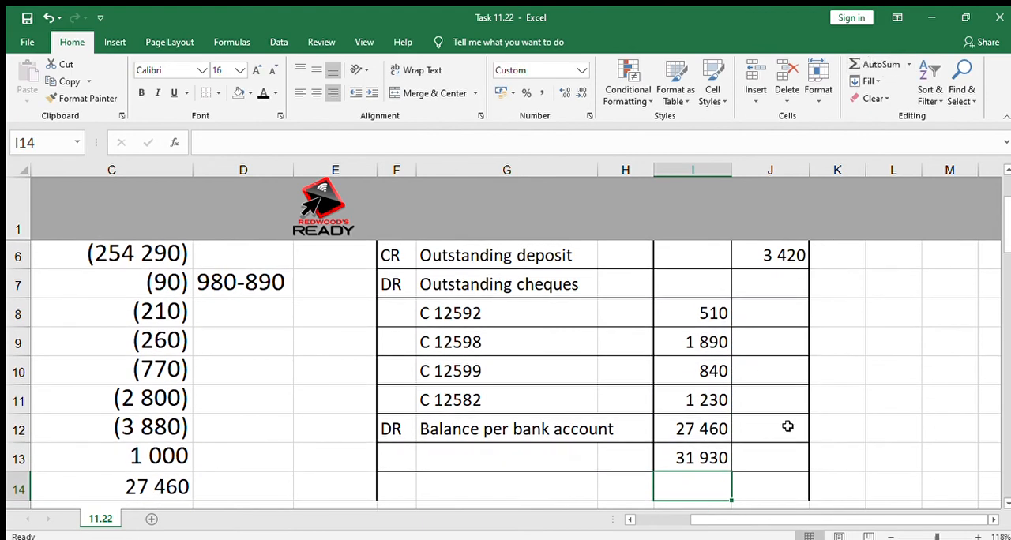
Link the credit column total in J13 to the debit total in I13.
left_click(776, 457)
type("=")
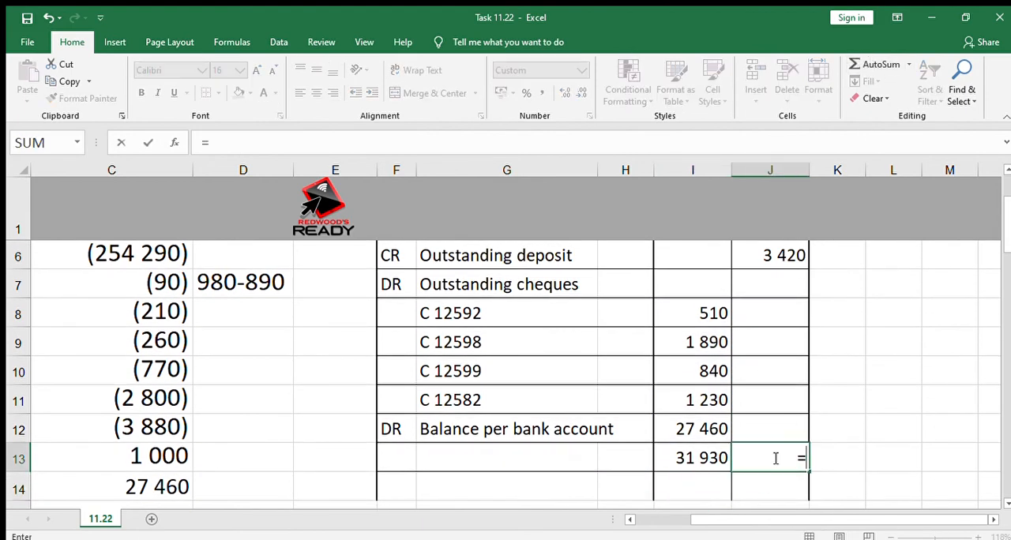
left_click(704, 454)
key("Return")
Calculate the credit balance per bank statement in J5 as the total in J13 minus the outstanding deposit in J6.
key("Up")
key("Up")
key("Up")
key("Up")
key("Up")
key("Up")
key("Up")
key("Up")
key("Up")
key("Up")
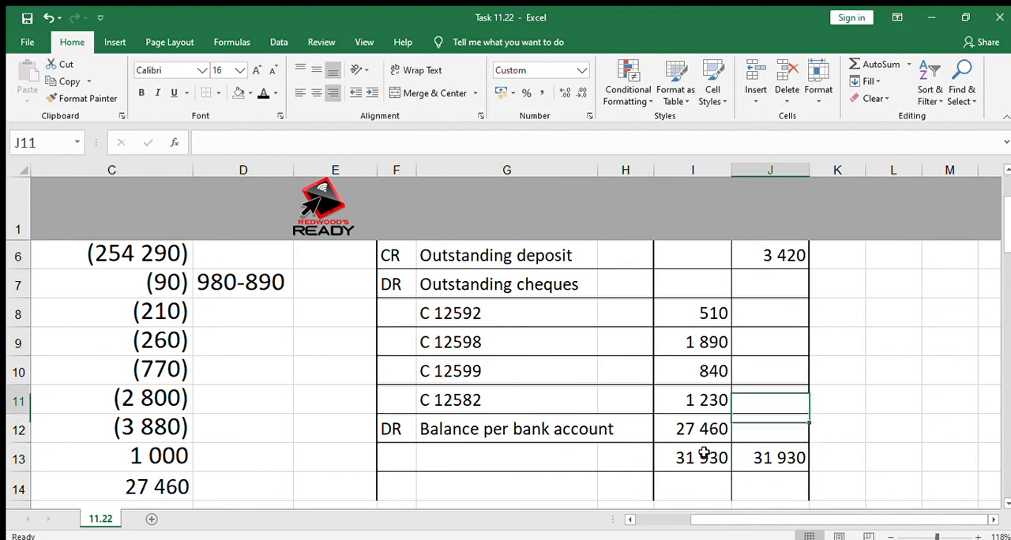
key("Down")
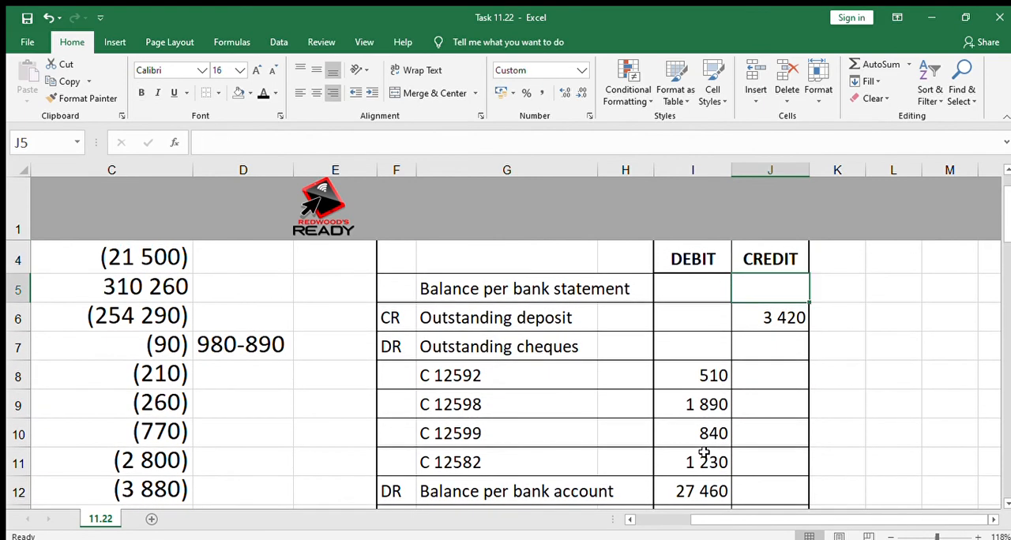
type("=")
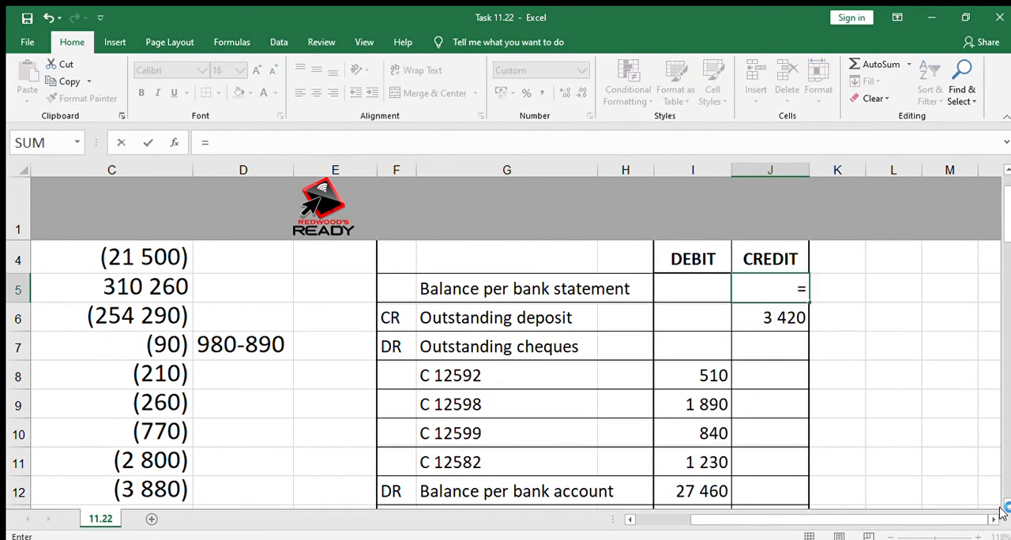
scroll(956, 490, "down", 2)
left_click(781, 448)
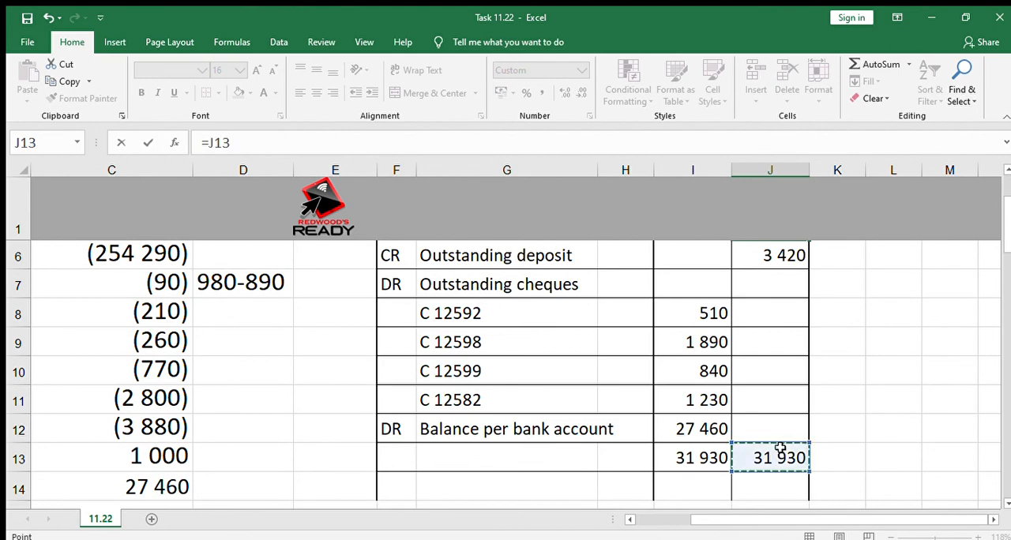
type("-")
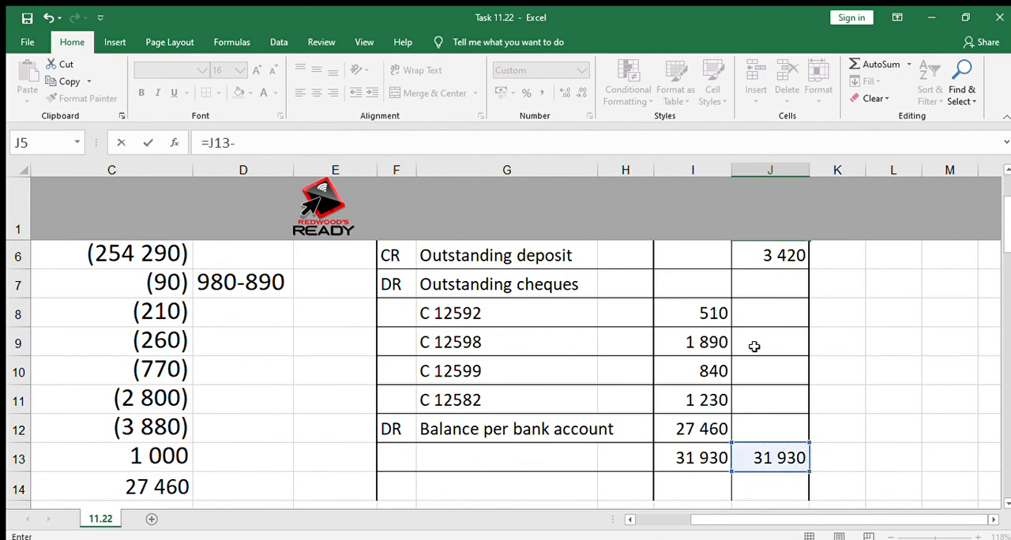
left_click(773, 255)
key("Return")
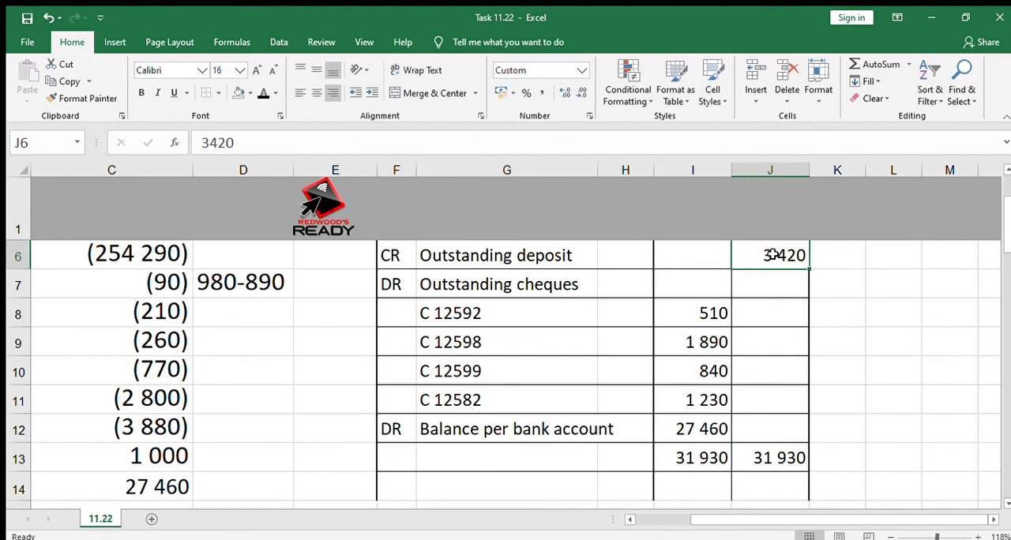
Enter "CR" in F5, beside the "Balance per bank statement" label.
key("Up")
key("Up")
key("Down")
key("Left")
key("Left")
key("Left")
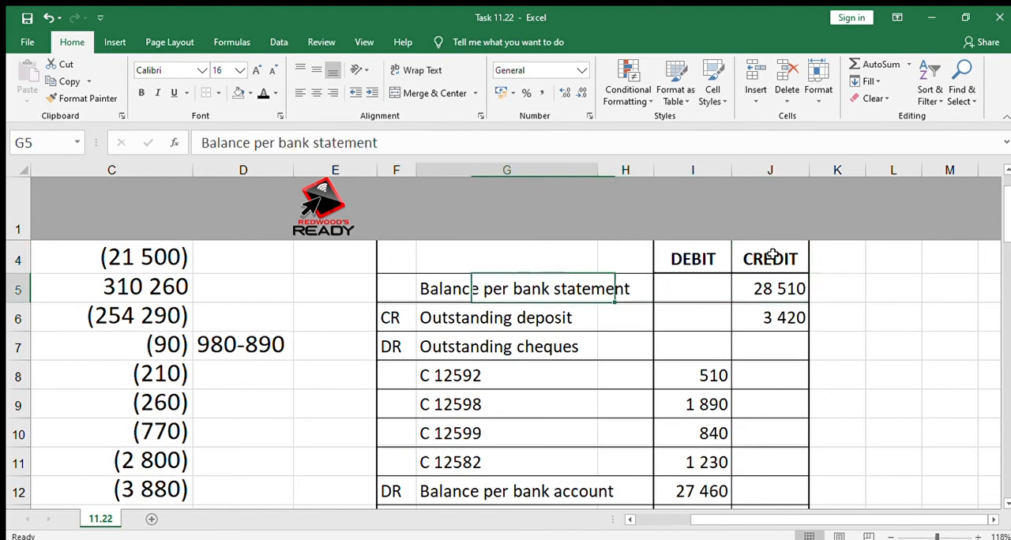
type("CR")
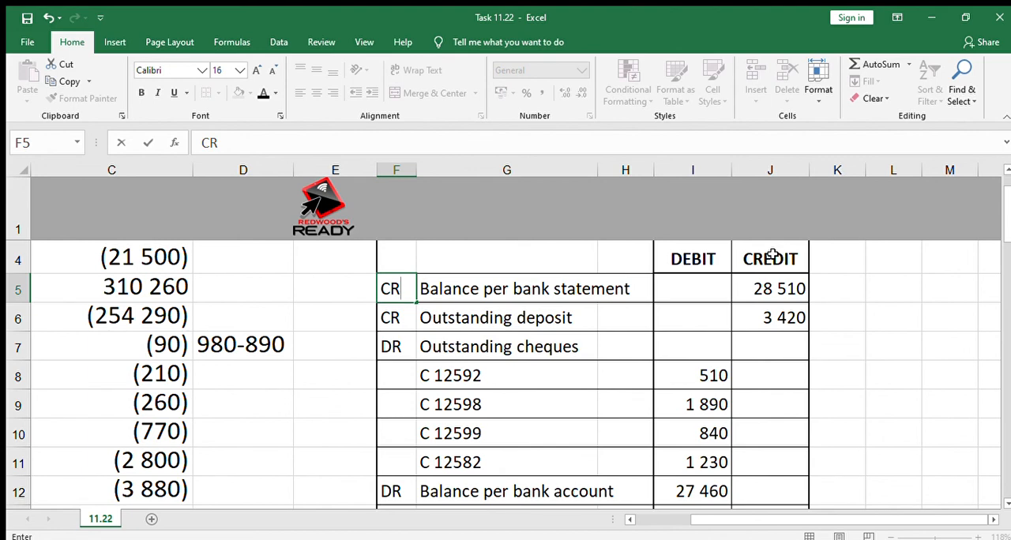
key("Return")
key("Return")
Go to question 11.22.3 below the bank account calculation and read the instruction about the credit card levy in B16.
key("Down")
key("Down")
key("Down")
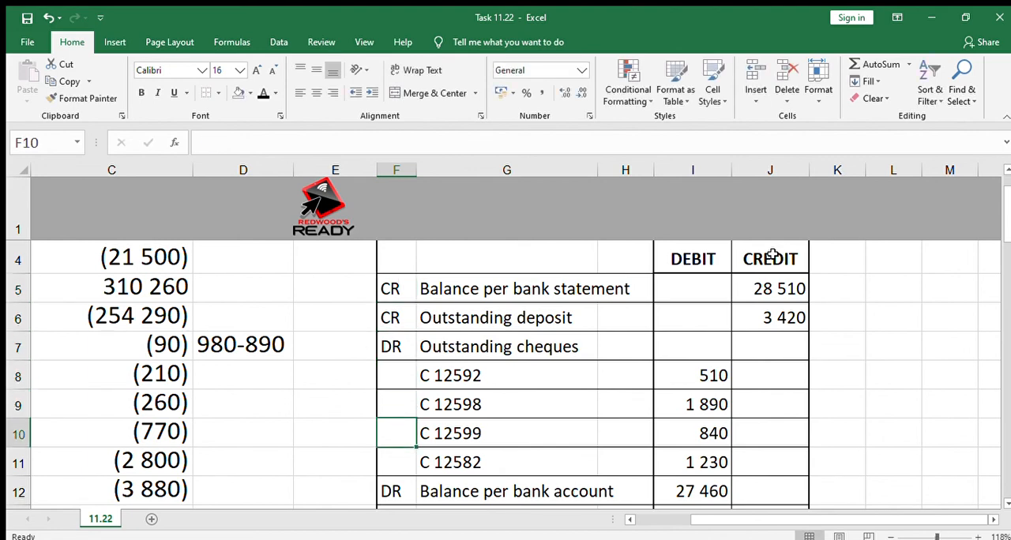
key("Left")
key("Left")
key("Left")
key("Left")
key("Left")
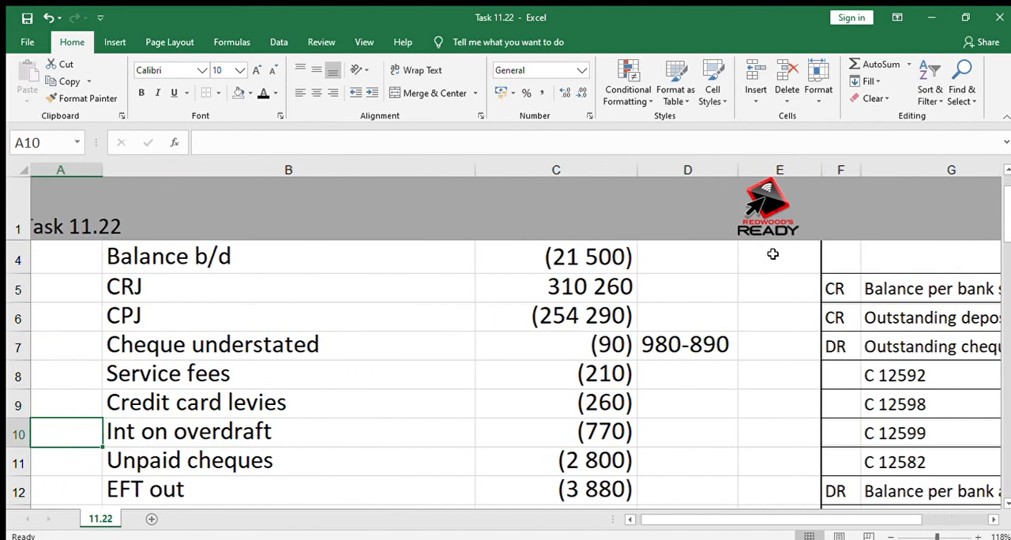
key("Down")
key("Down")
key("Down")
key("Down")
key("Down")
key("Down")
key("Down")
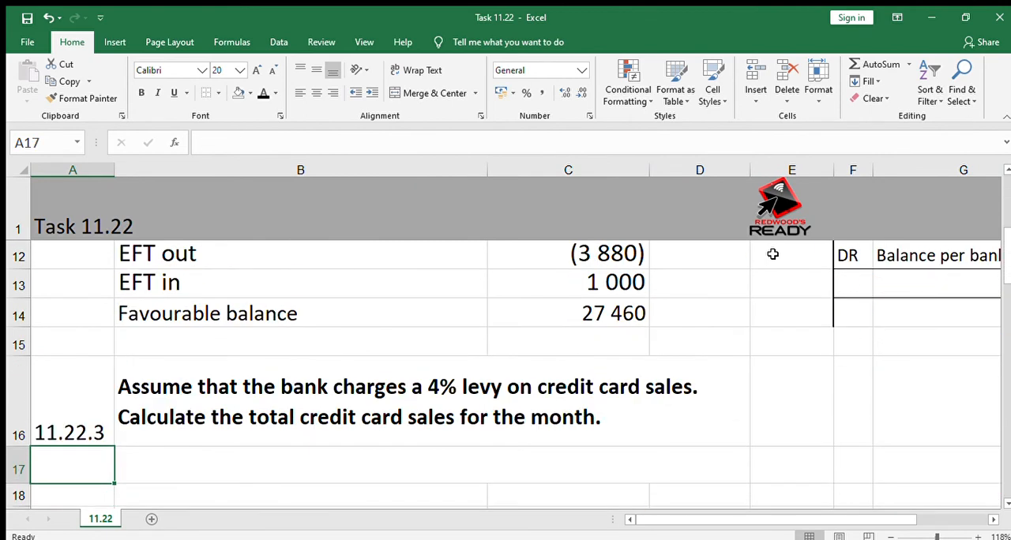
key("Up")
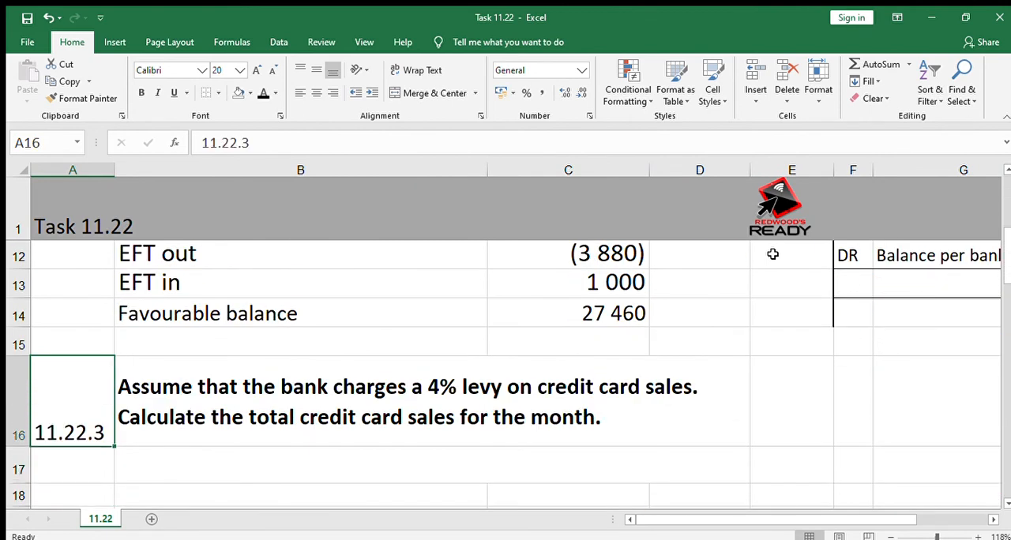
key("Right")
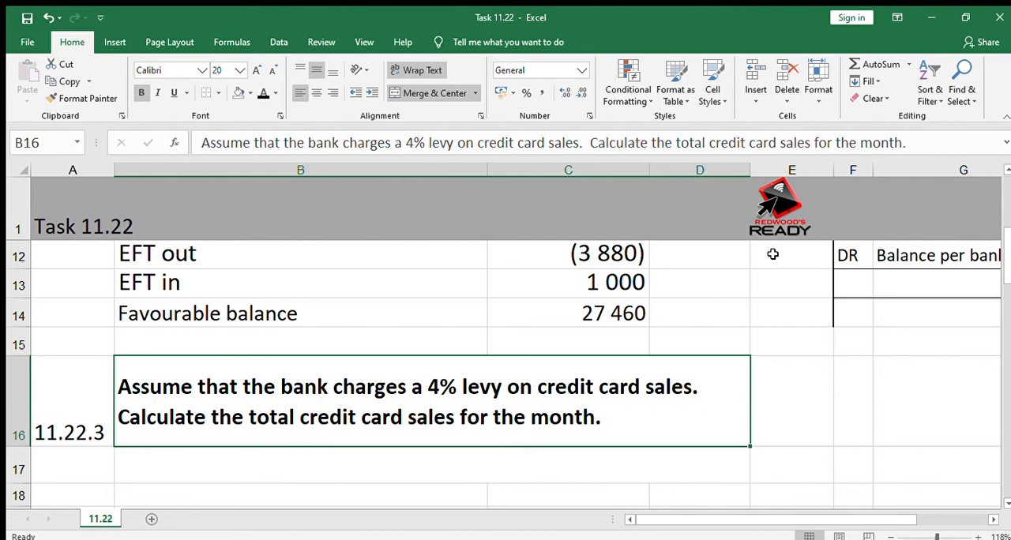
Check the credit card levies amount in C9 and return to the answer row of question 11.22.3.
key("Up")
key("Up")
key("Up")
key("Up")
key("Up")
key("Up")
key("Up")
key("Up")
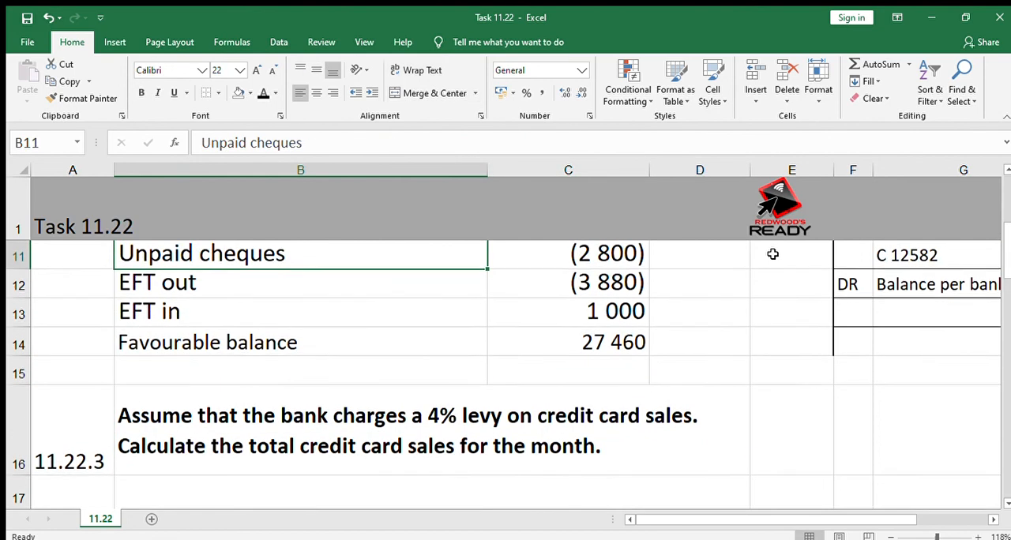
key("Down")
key("Right")
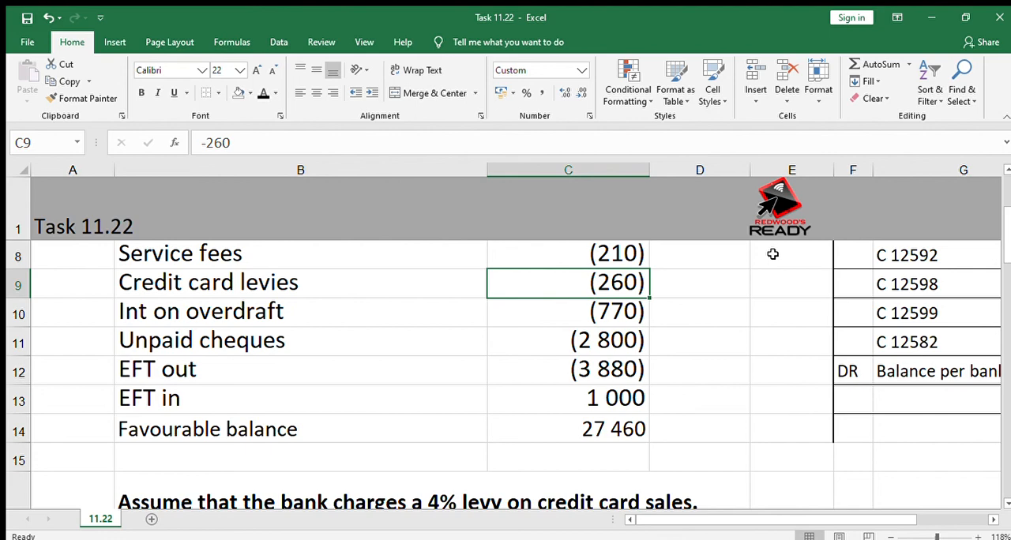
key("Down")
key("Down")
key("Down")
key("Down")
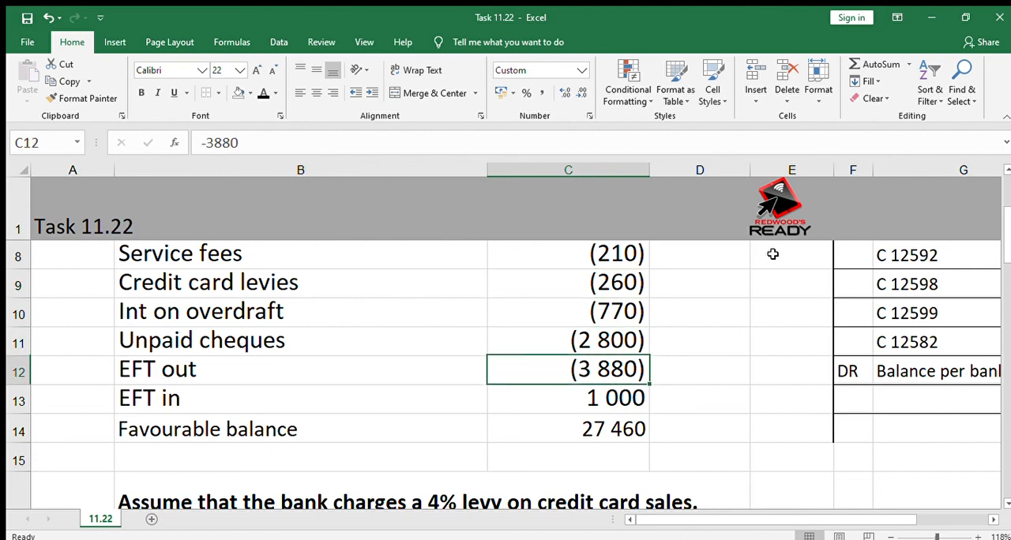
key("Down")
key("Down")
key("Down")
key("Down")
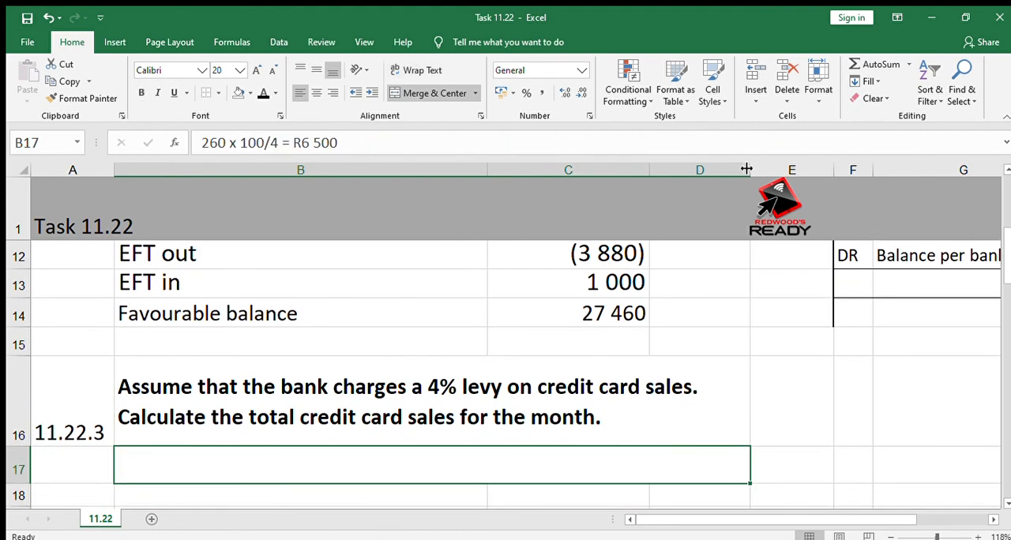
left_click(492, 369)
left_click(560, 329)
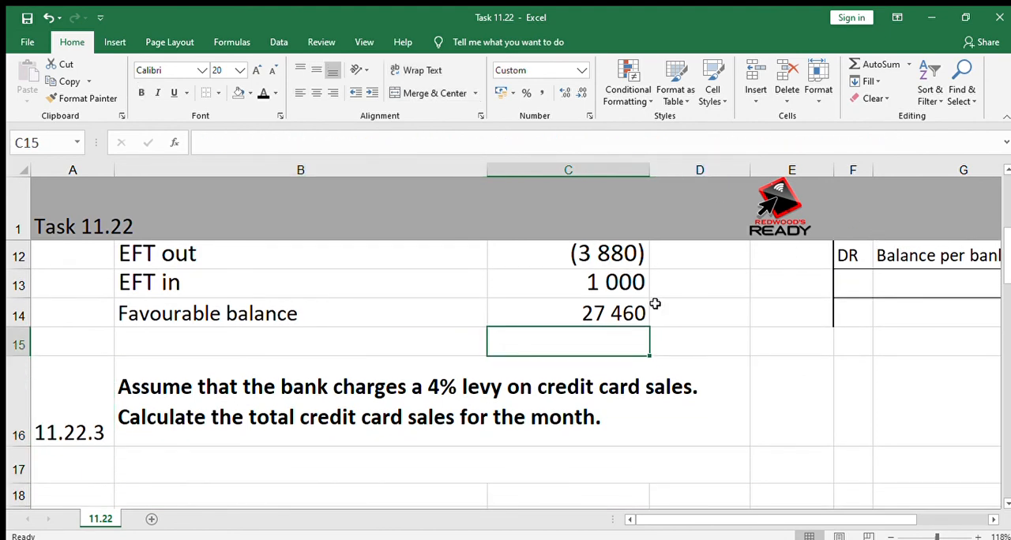
left_click(662, 308)
left_click(717, 237)
left_click(668, 336)
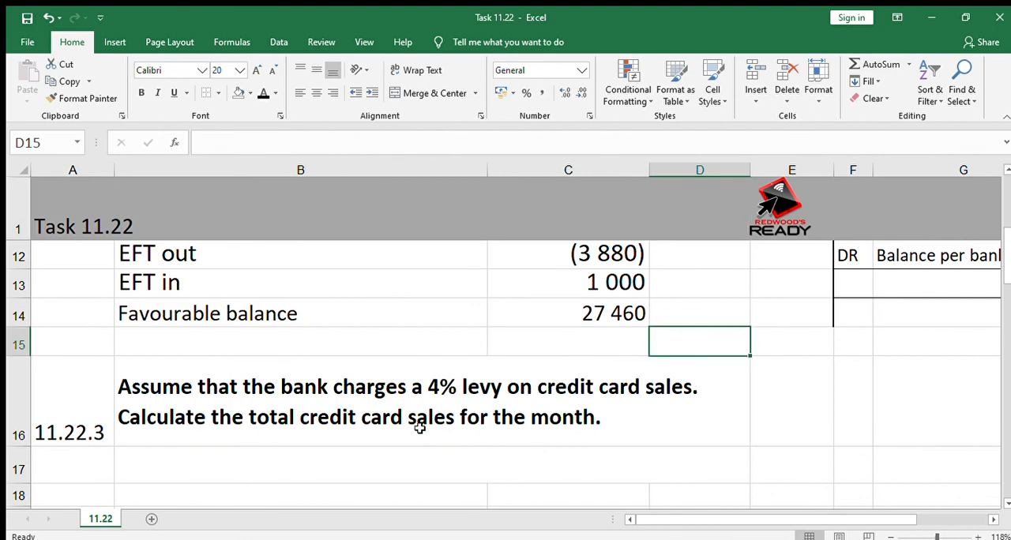
Reveal the hidden answer to question 11.22.3 in B17 by applying the black font colour.
left_click(318, 462)
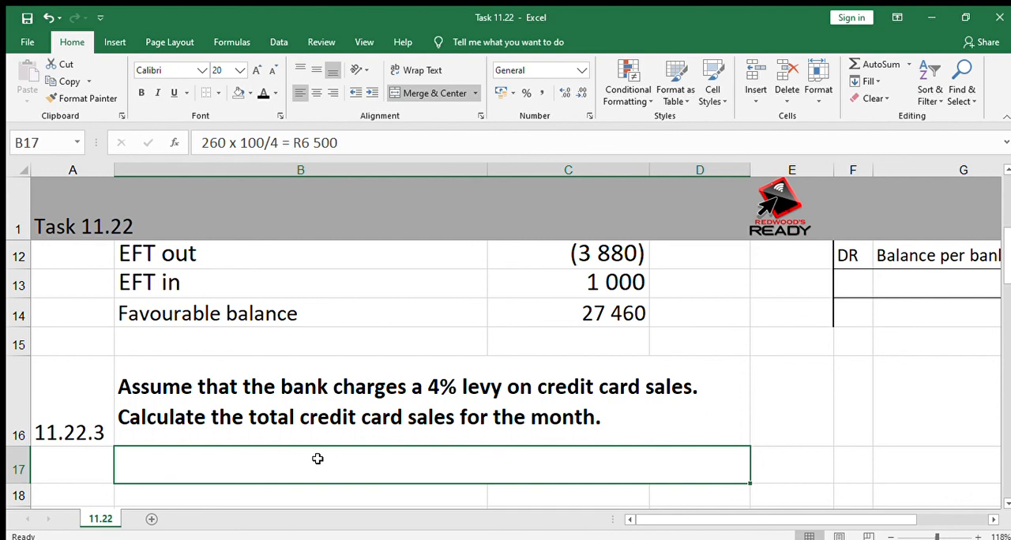
left_click(263, 94)
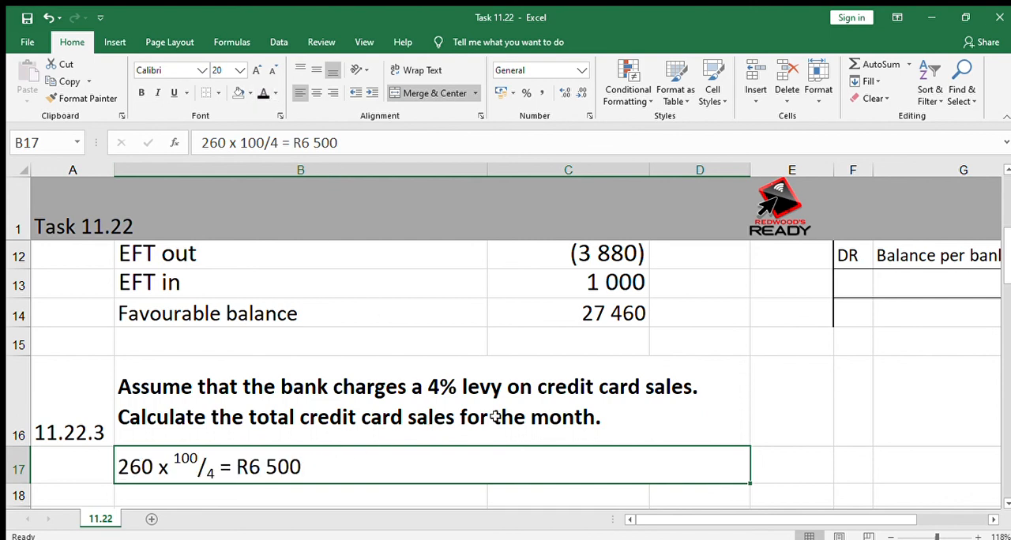
left_click(840, 434)
left_click(793, 428)
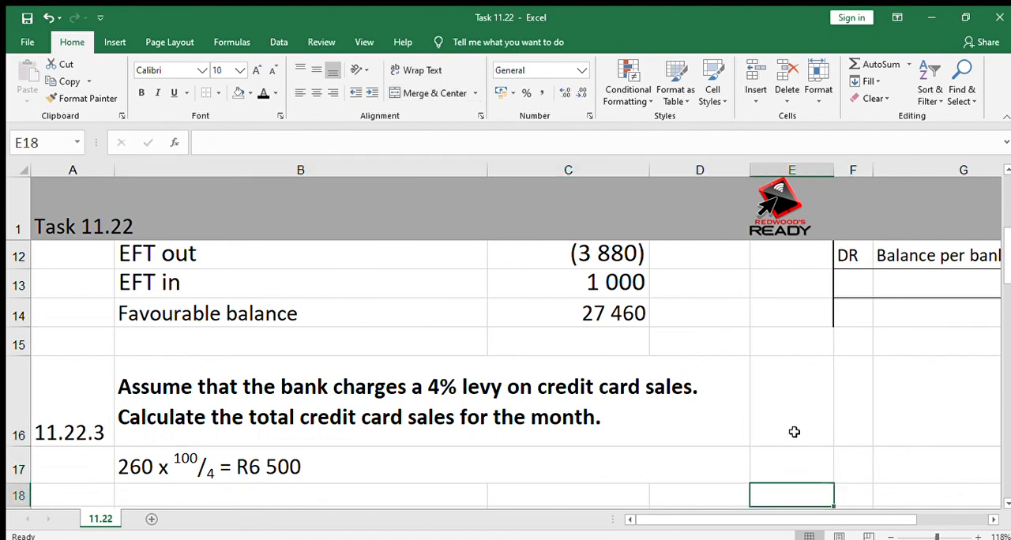
Look over the completed answers, including the bank account calculation and the Bank Reconciliation Statement, and return to A1.
key("Up")
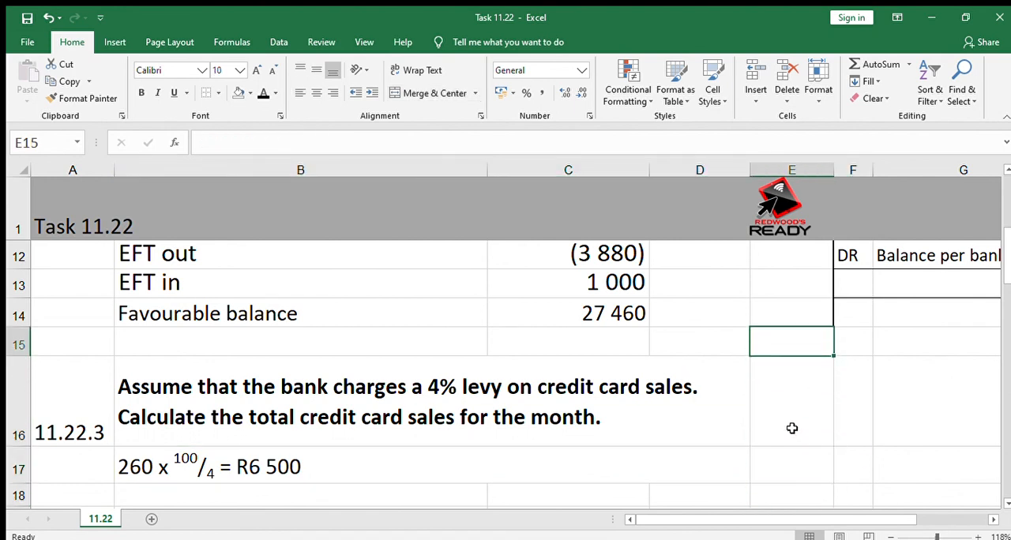
key("Down")
key("Down")
key("Left")
key("Left")
key("Left")
key("Left")
key("Up")
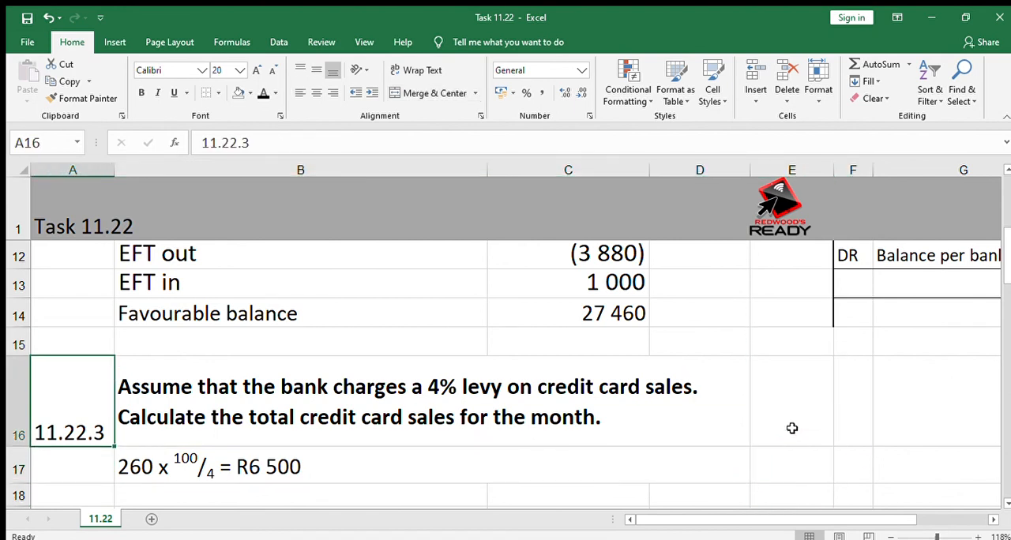
key("Up")
key("Up")
key("Up")
key("Up")
key("Up")
key("Up")
key("Up")
key("Up")
key("Up")
key("Up")
key("Up")
key("Up")
key("Up")
key("Up")
key("Up")
key("Right")
key("Right")
key("Right")
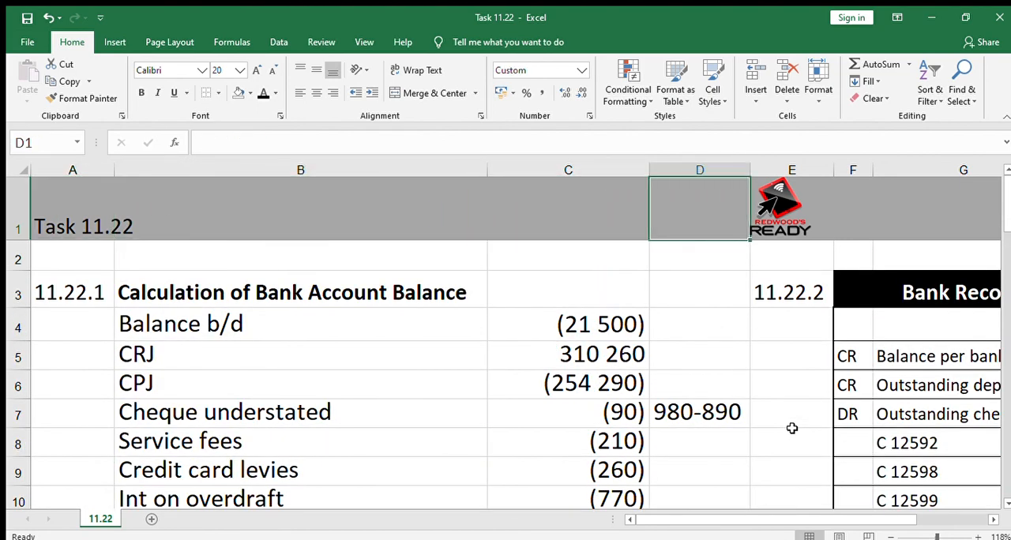
key("Right")
key("Right")
key("Right")
key("Right")
key("Left")
key("Left")
key("Left")
key("Left")
key("Left")
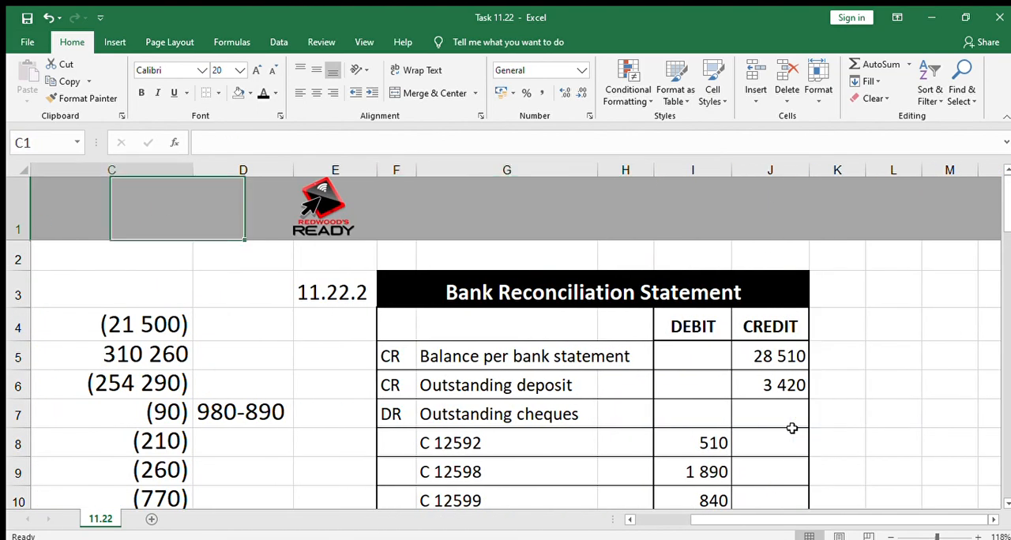
key("Left")
key("Left")
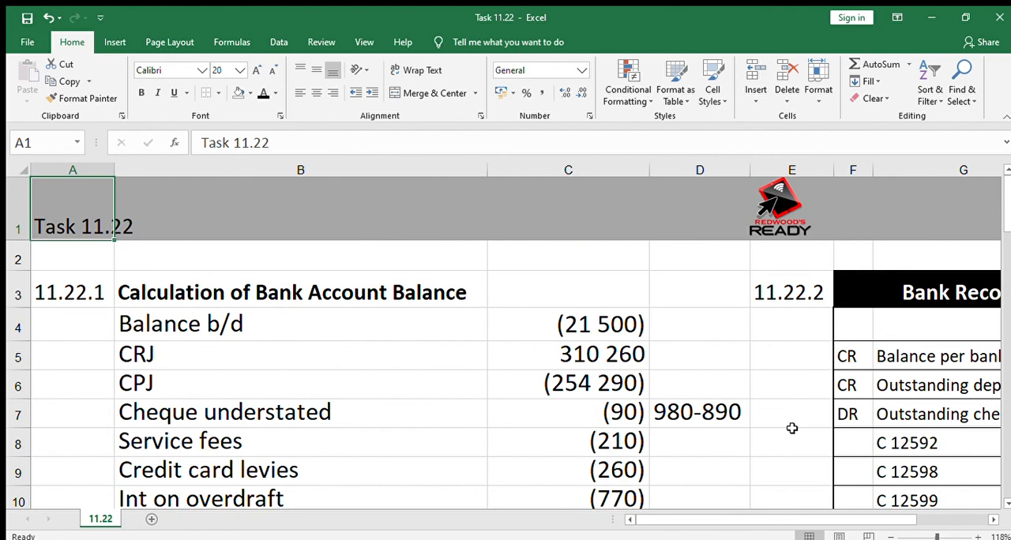